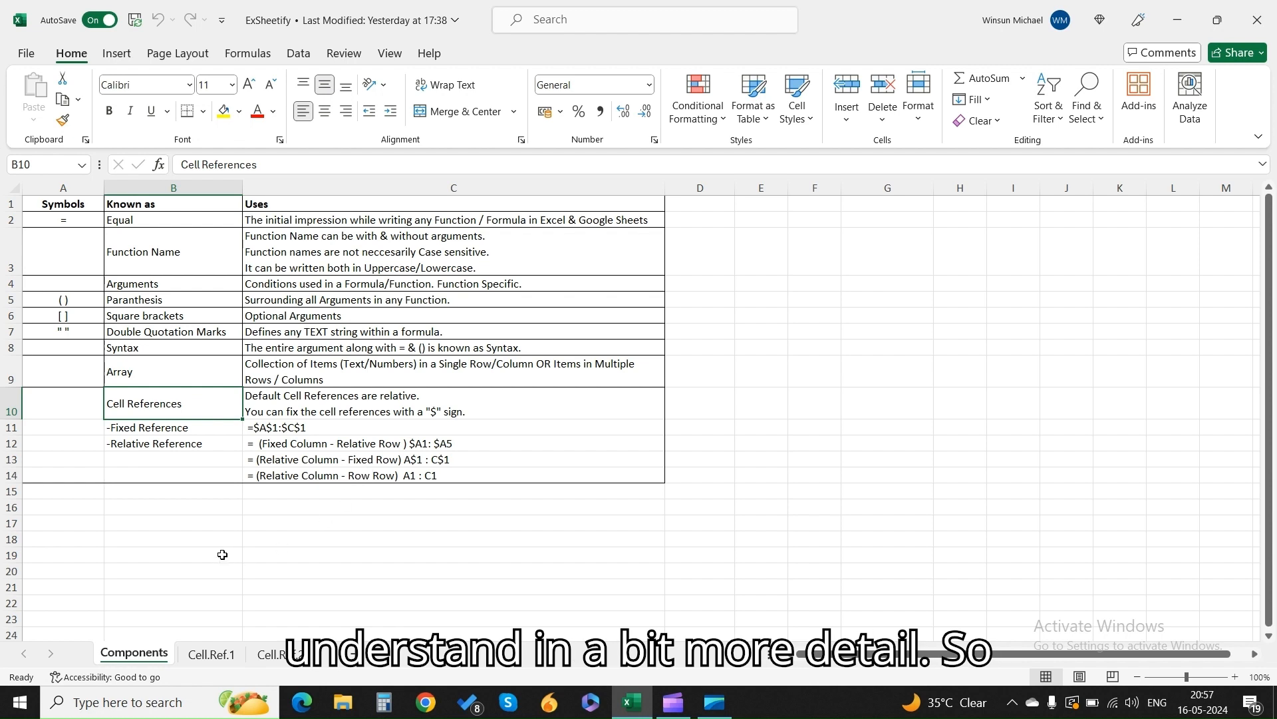
# Open the Cell.Ref.2 sheet and review its resources, increment percentages, base salaries and the 2020 to 2024 year headings
pyautogui.click(292, 658)
pyautogui.click(227, 656)
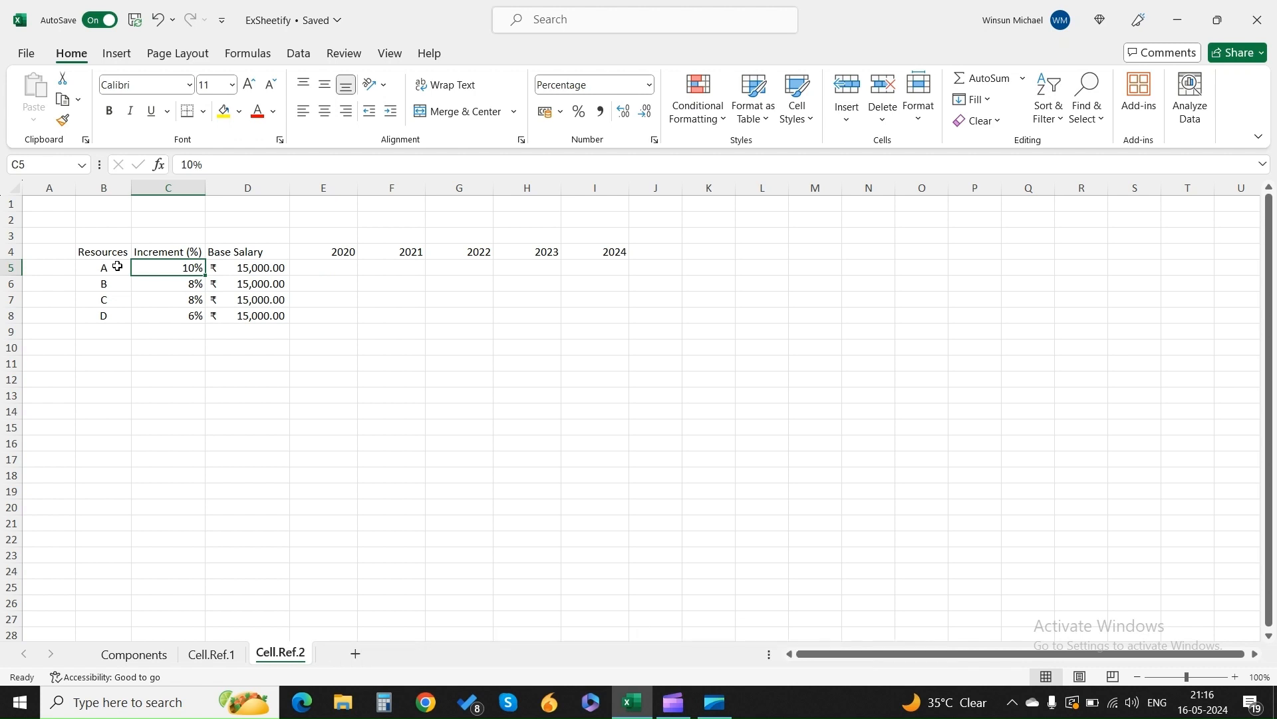
pyautogui.moveTo(118, 266); pyautogui.dragTo(113, 315)
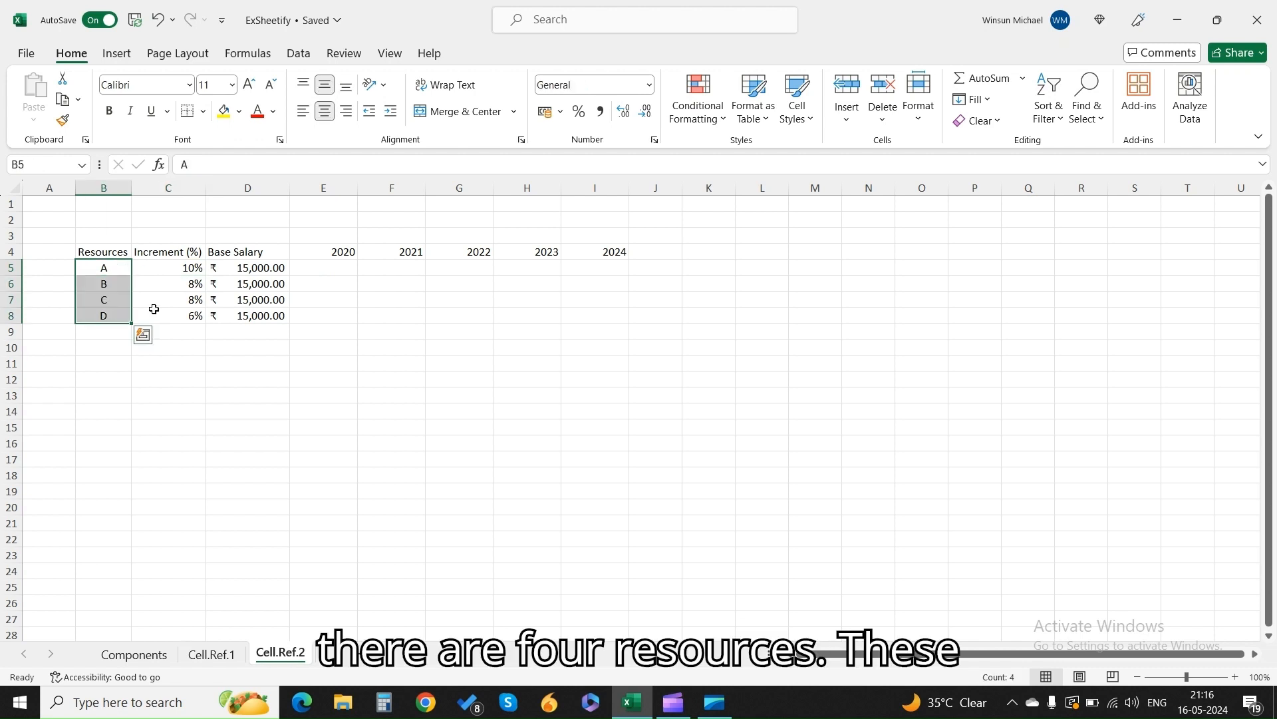
pyautogui.click(155, 314)
pyautogui.click(259, 269)
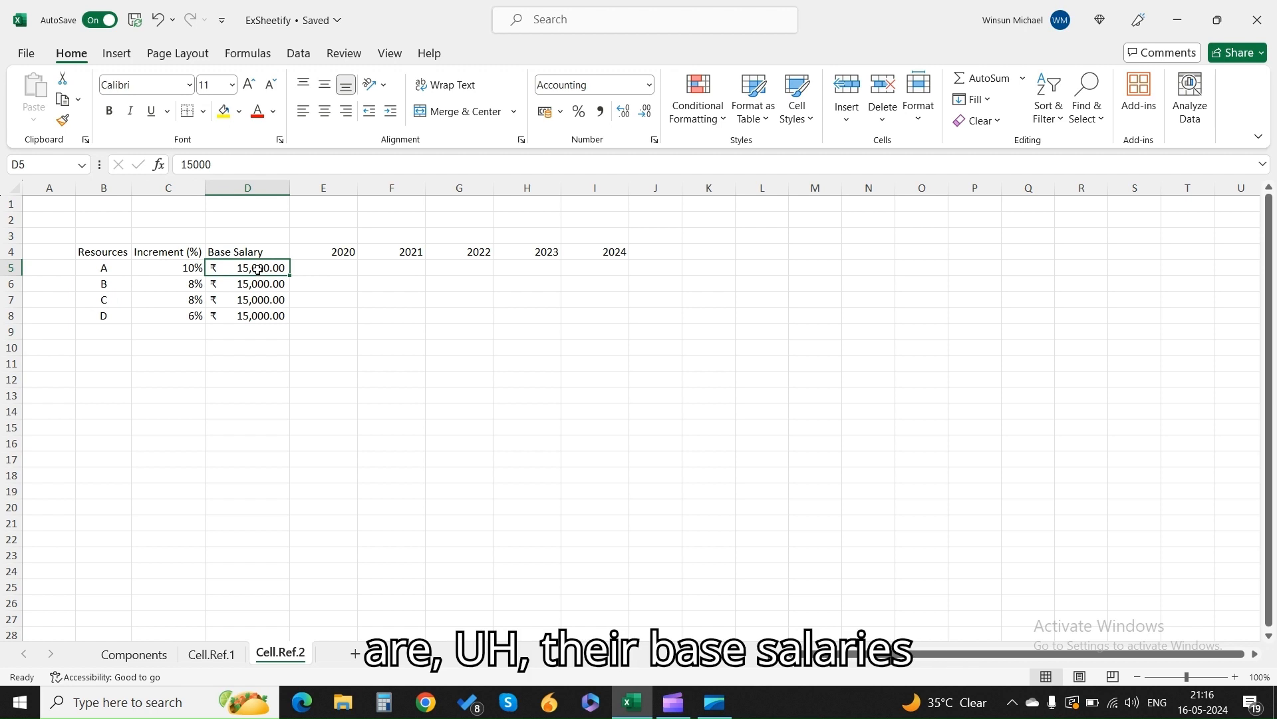
pyautogui.moveTo(259, 269); pyautogui.dragTo(259, 332)
pyautogui.click(316, 303)
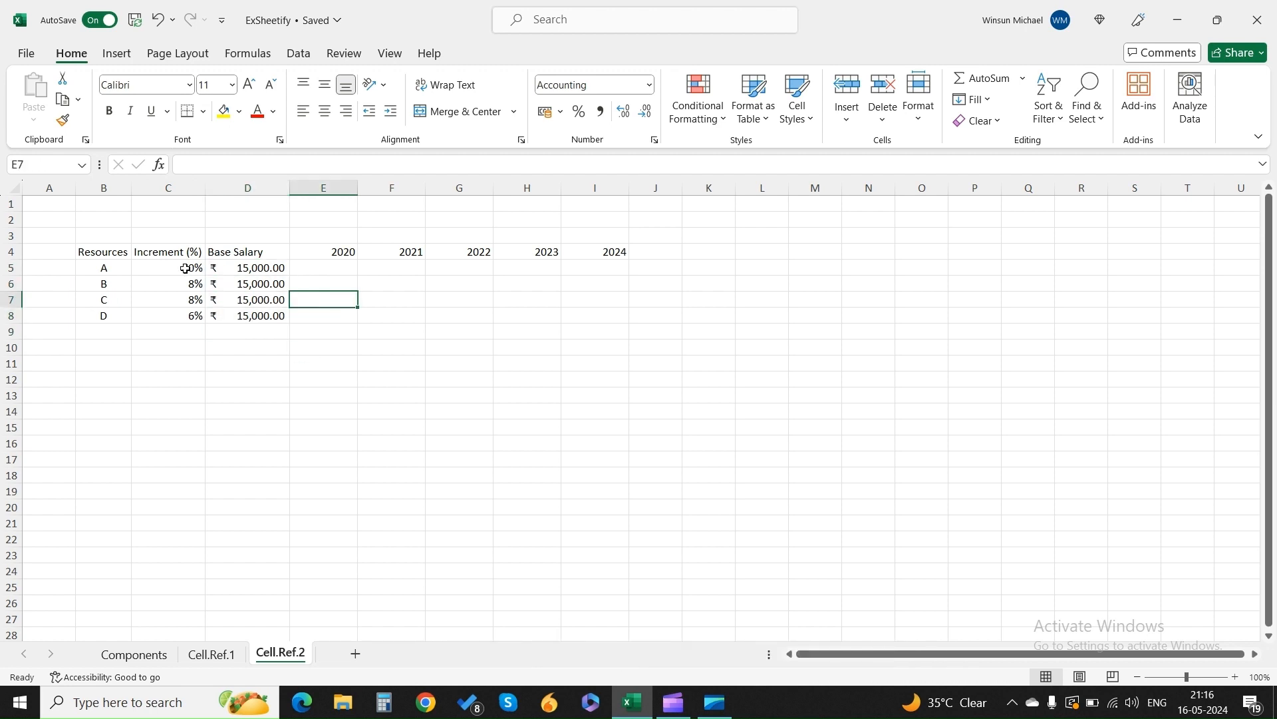
pyautogui.click(185, 268)
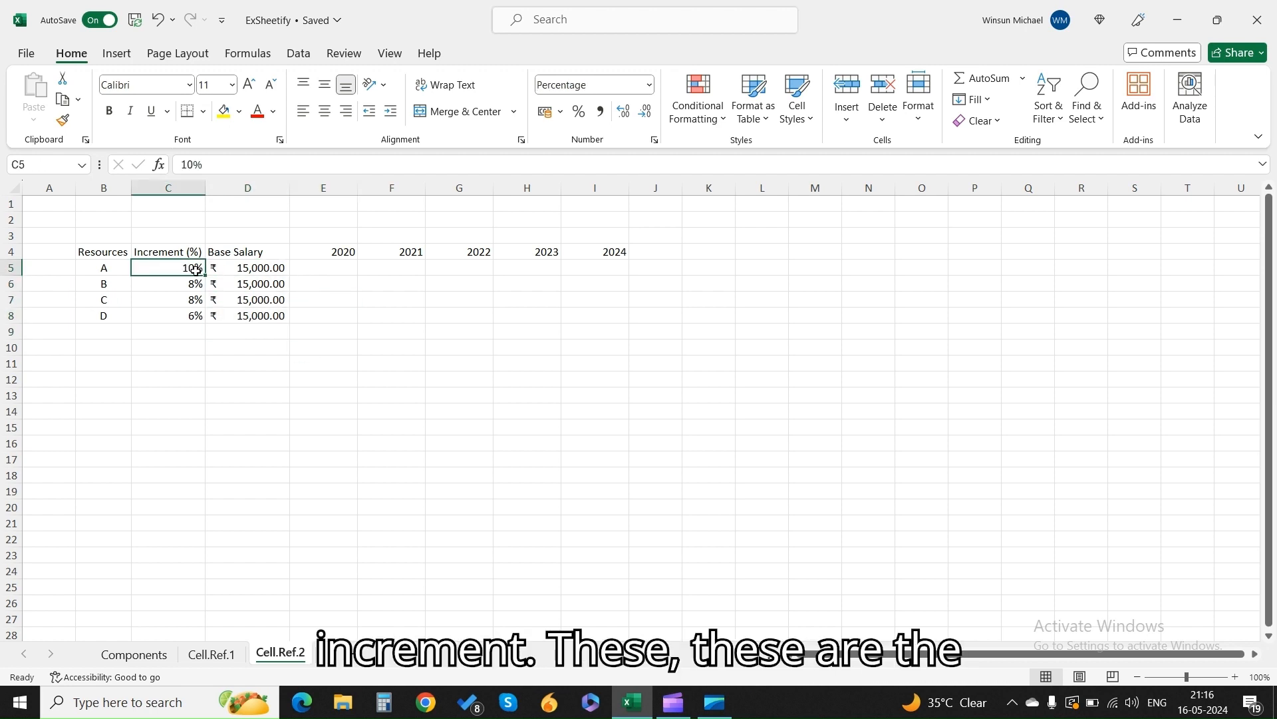
pyautogui.moveTo(185, 268); pyautogui.dragTo(189, 317)
pyautogui.click(273, 266)
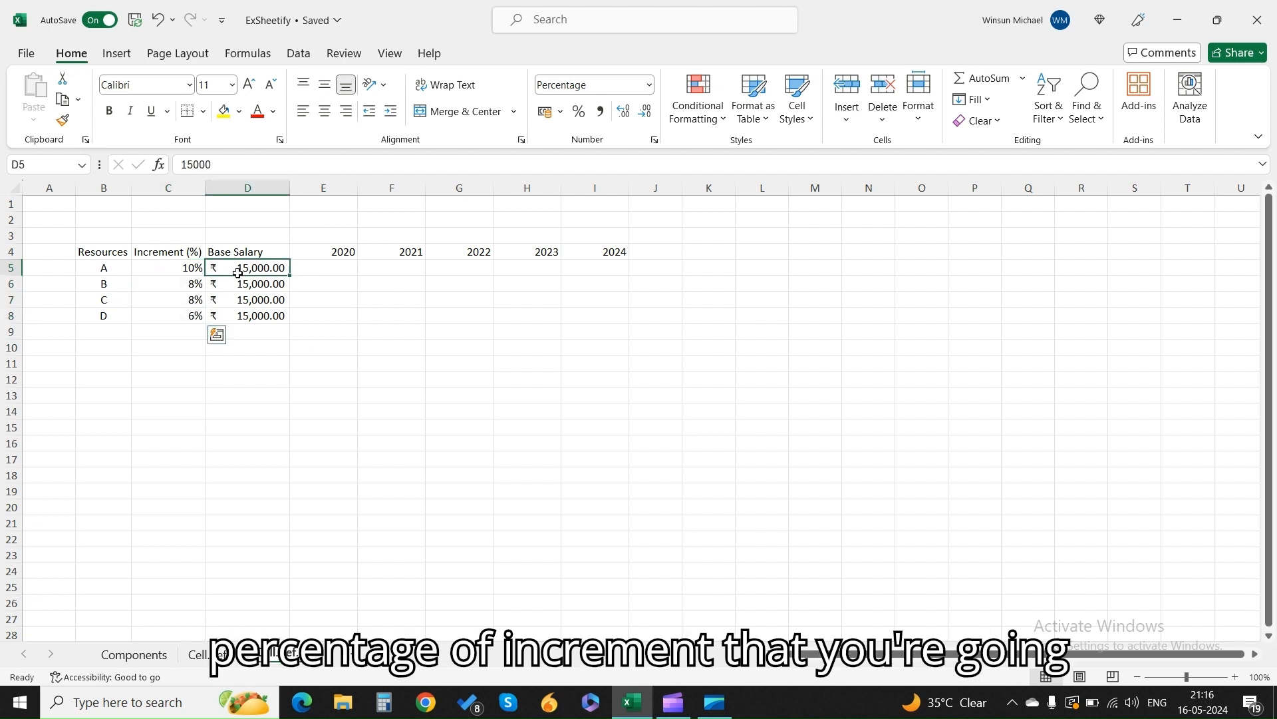
pyautogui.click(331, 269)
pyautogui.click(360, 252)
pyautogui.moveTo(360, 253); pyautogui.dragTo(613, 251)
pyautogui.click(566, 281)
# Enter the formula =D5+(C5*D5) in cell E5 to calculate resource A's 2020 salary
pyautogui.click(332, 272)
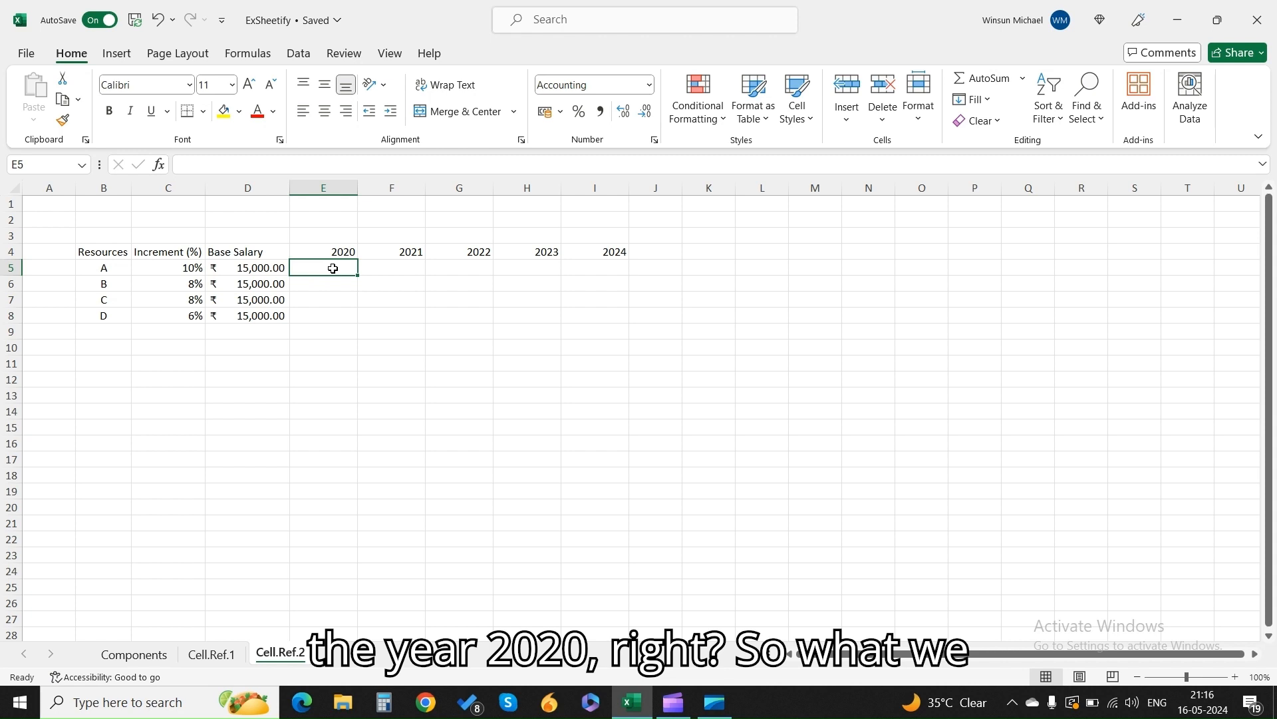
pyautogui.write('=')
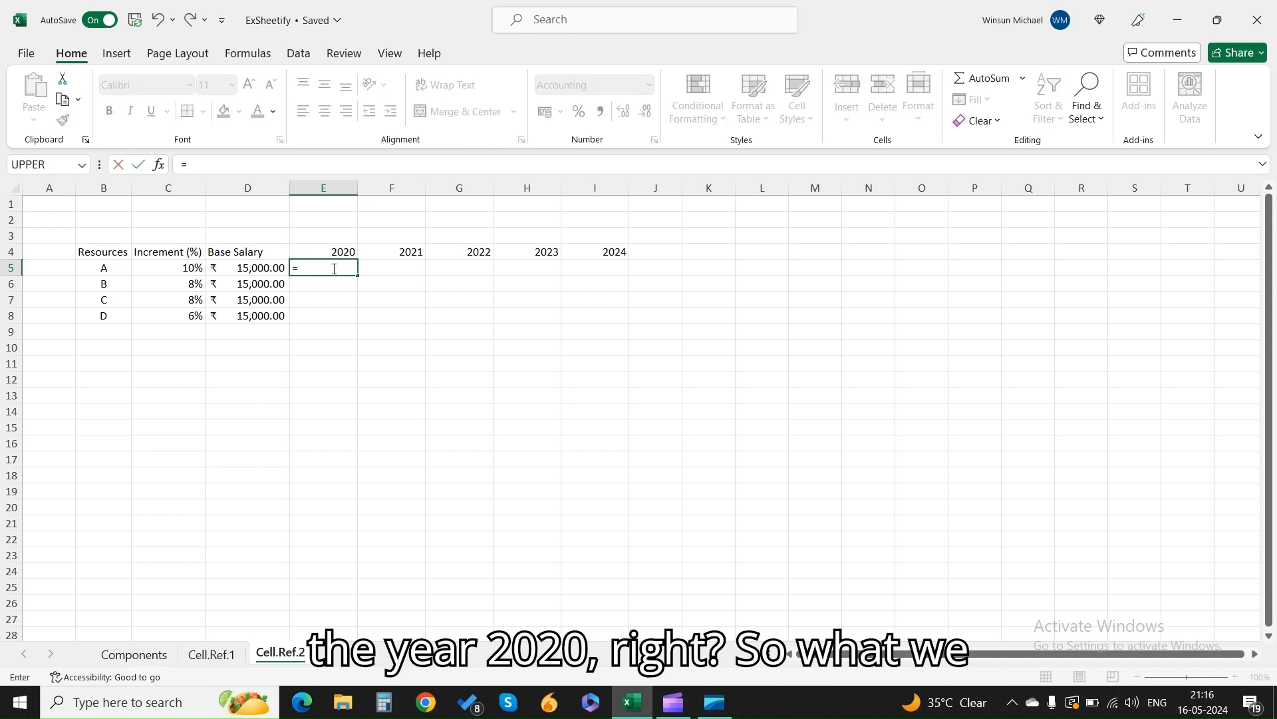
pyautogui.click(256, 268)
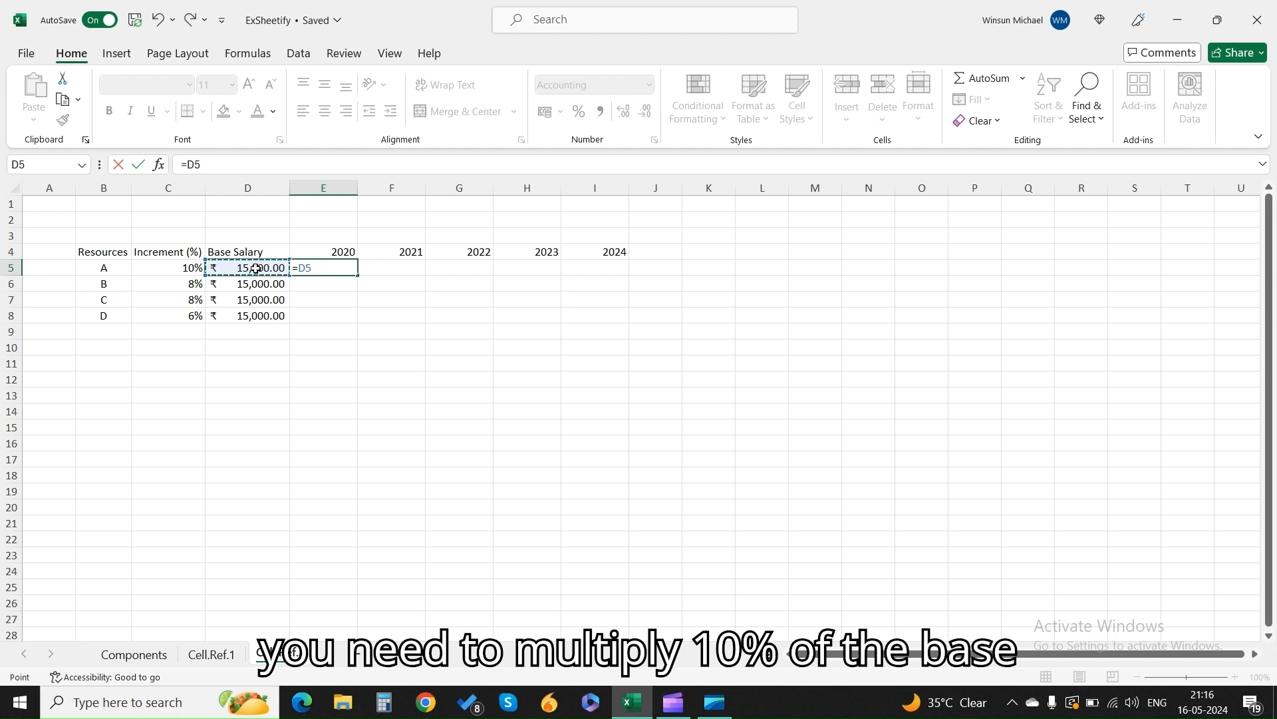
pyautogui.write('+')
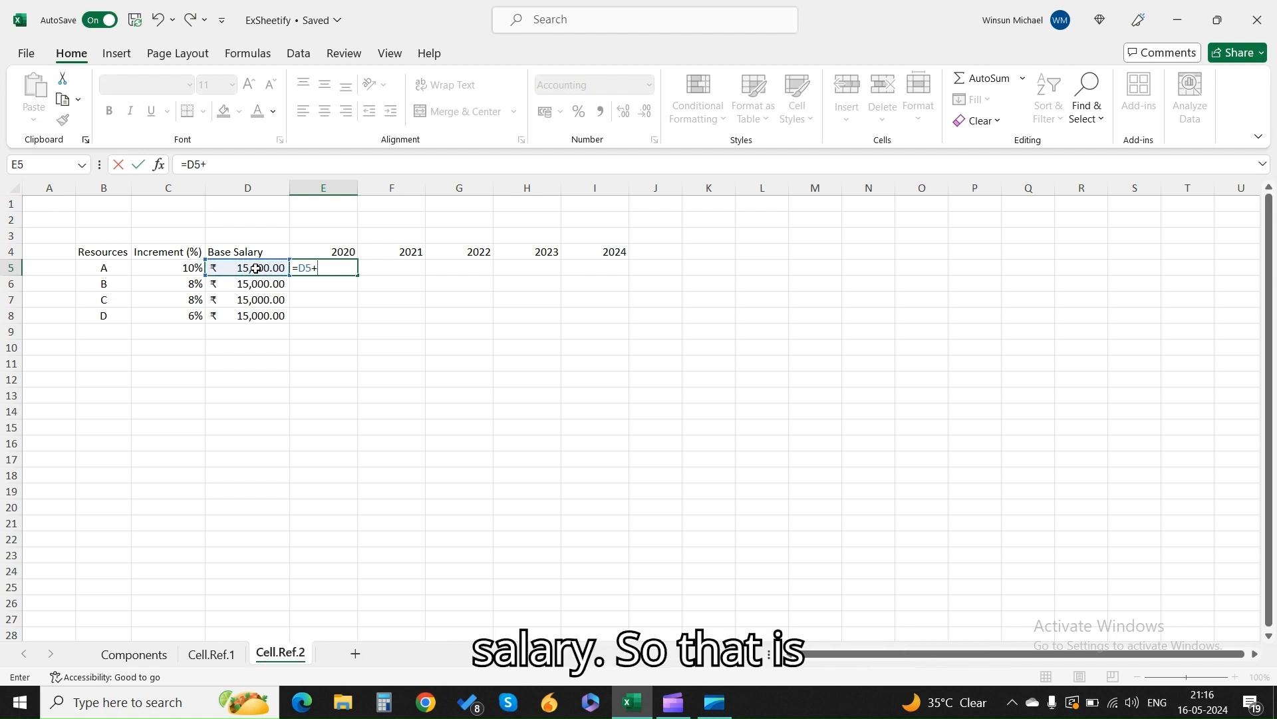
pyautogui.write('(')
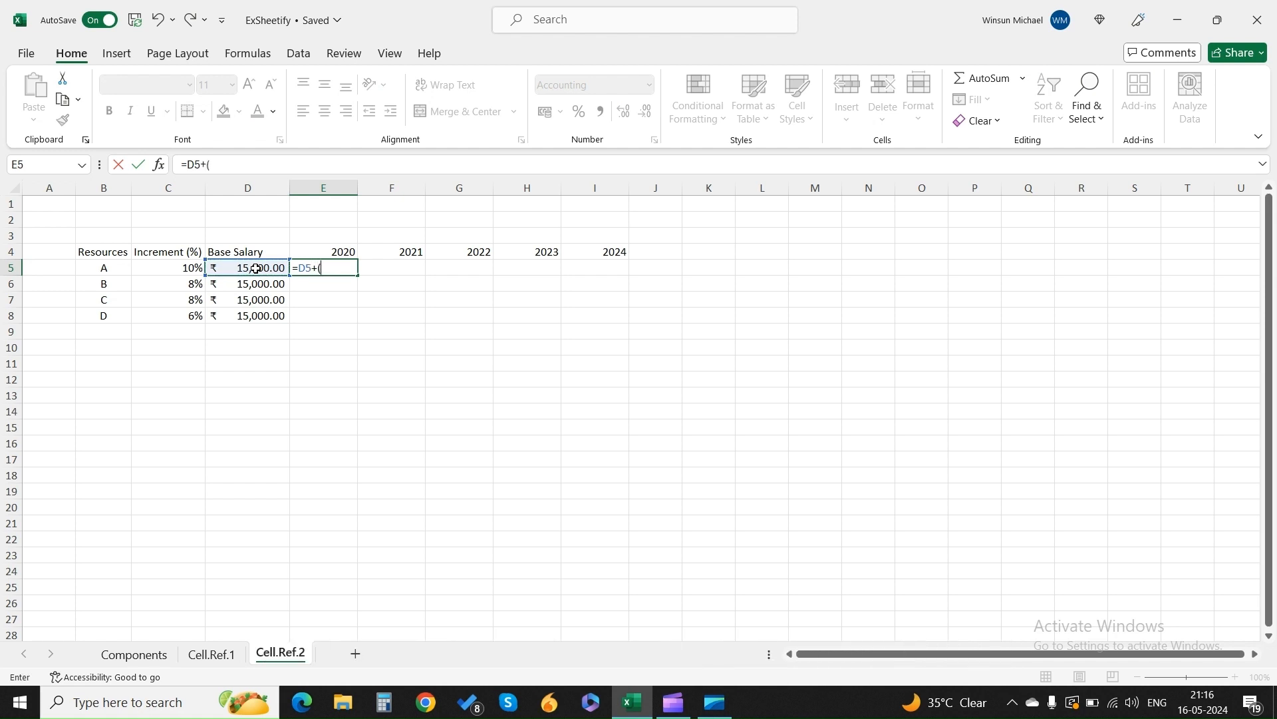
pyautogui.click(191, 268)
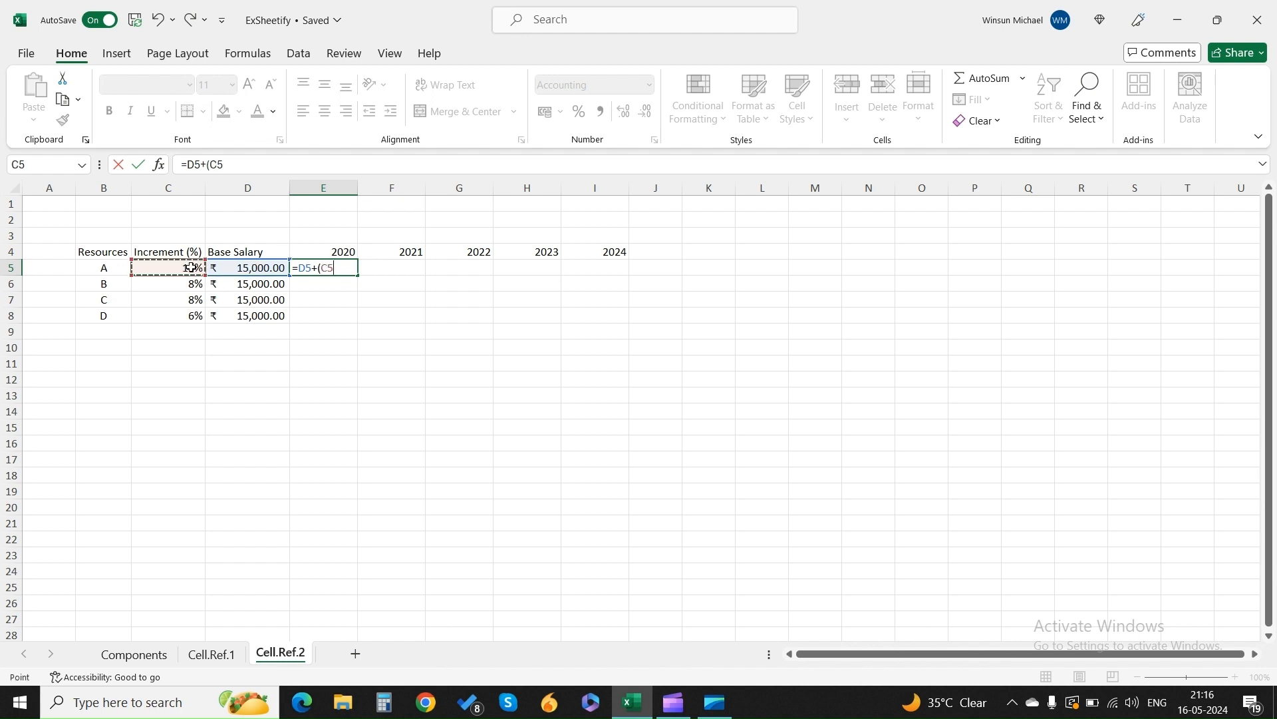
pyautogui.write('*')
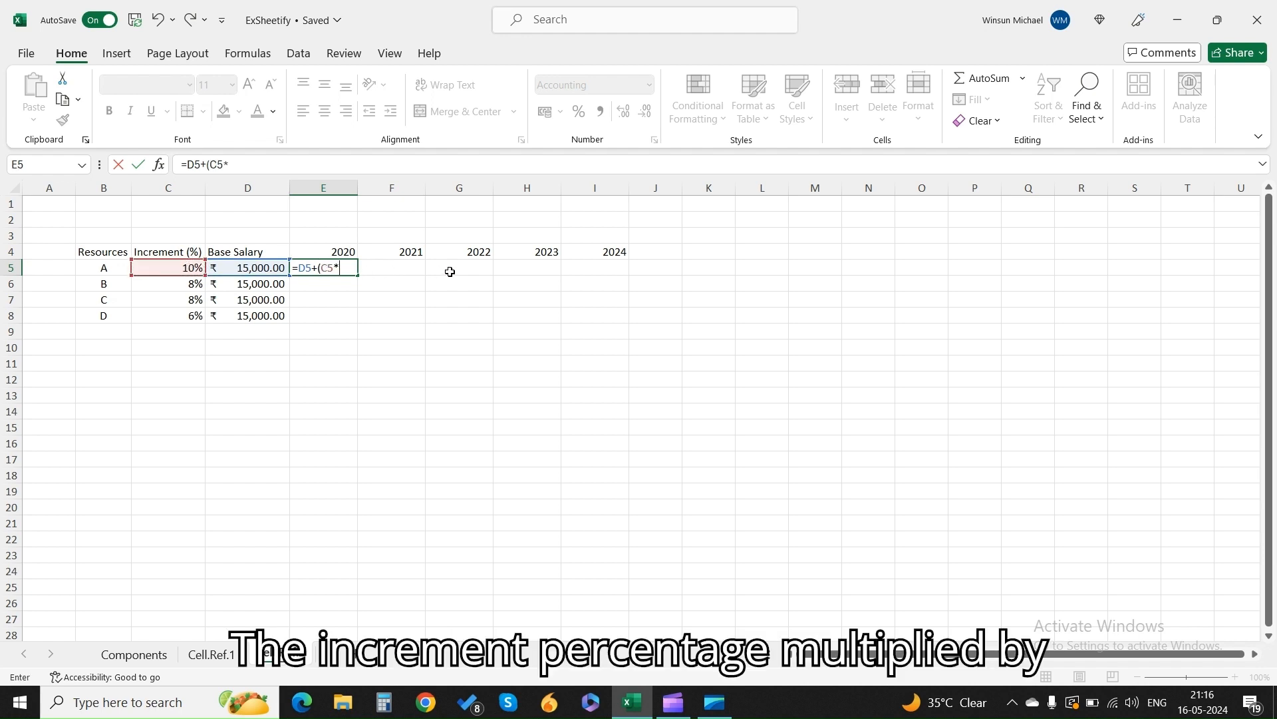
pyautogui.click(263, 266)
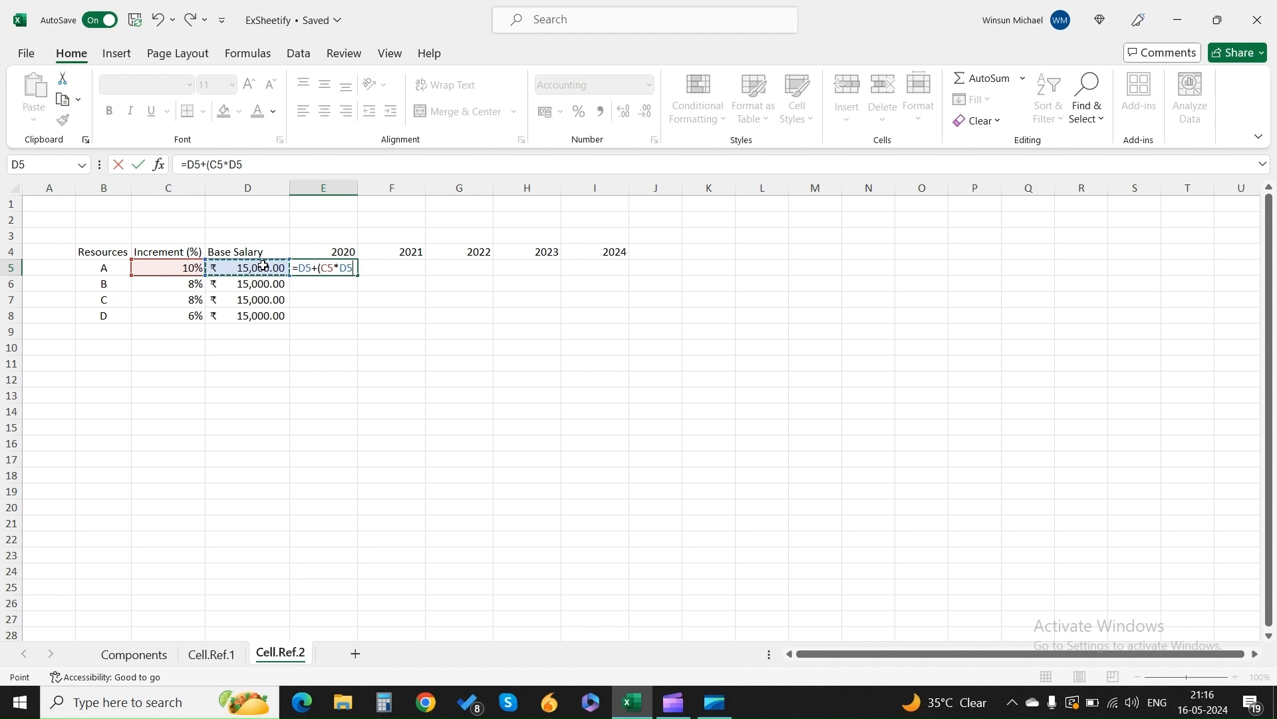
pyautogui.write(')')
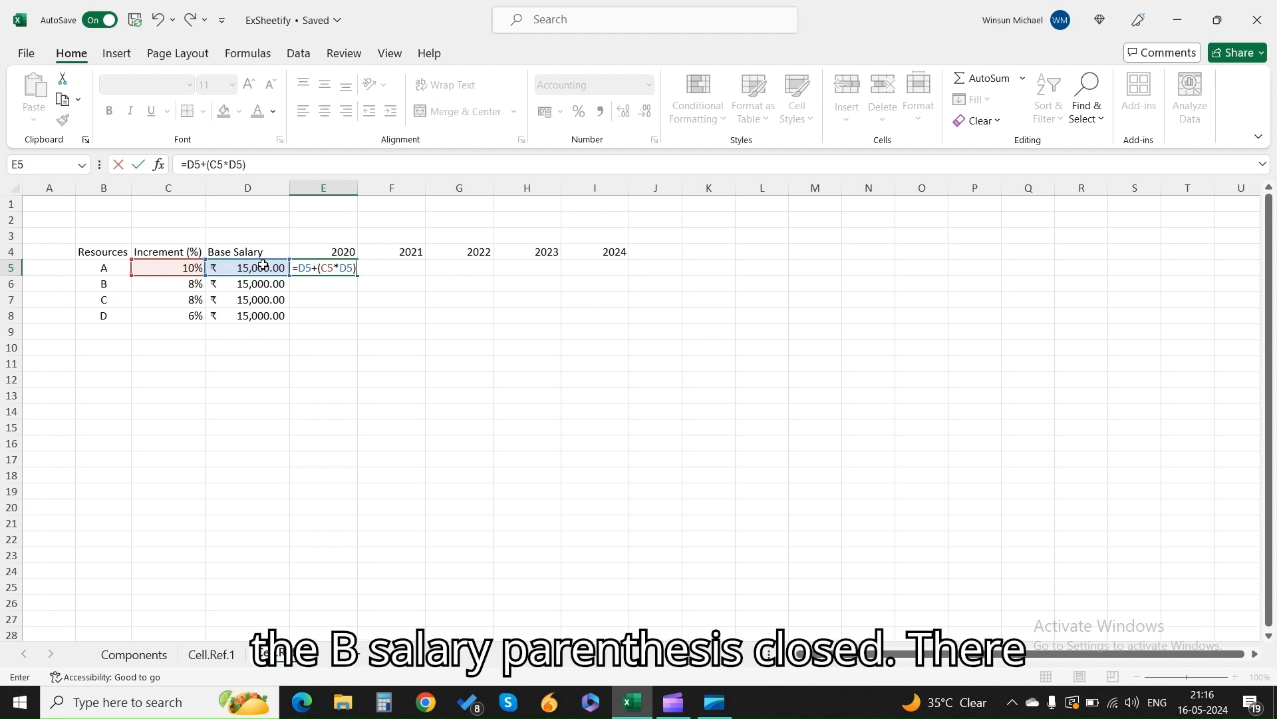
pyautogui.press('Return')
pyautogui.press('Up')
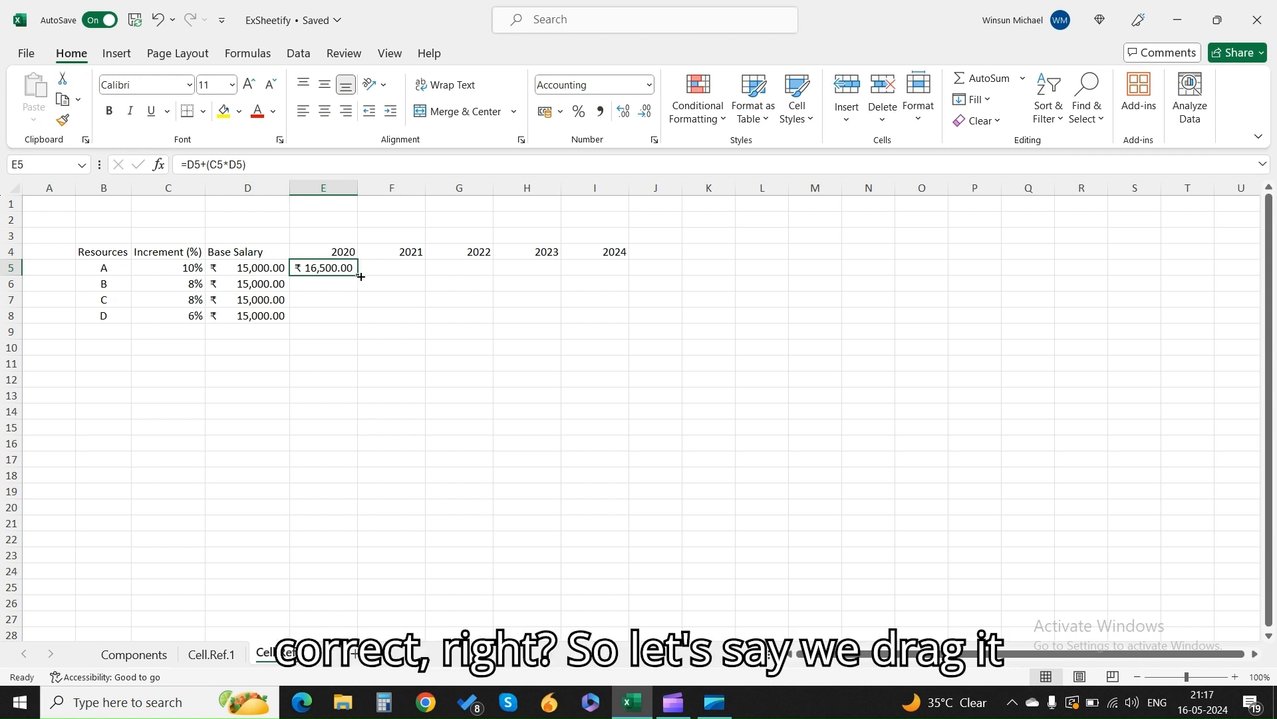
# Fill resource A's 2020 salary formula across the row from E5 through the 2024 column
pyautogui.moveTo(359, 276); pyautogui.dragTo(607, 278)
pyautogui.click(440, 301)
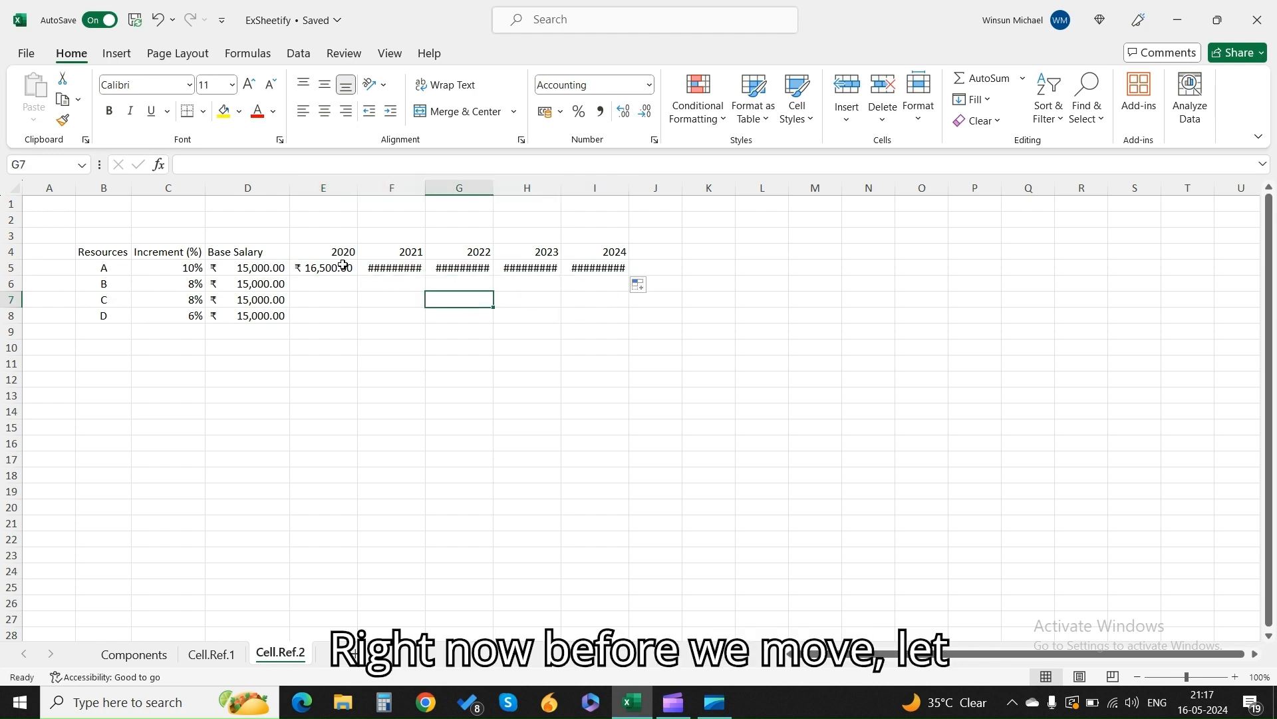
pyautogui.click(373, 267)
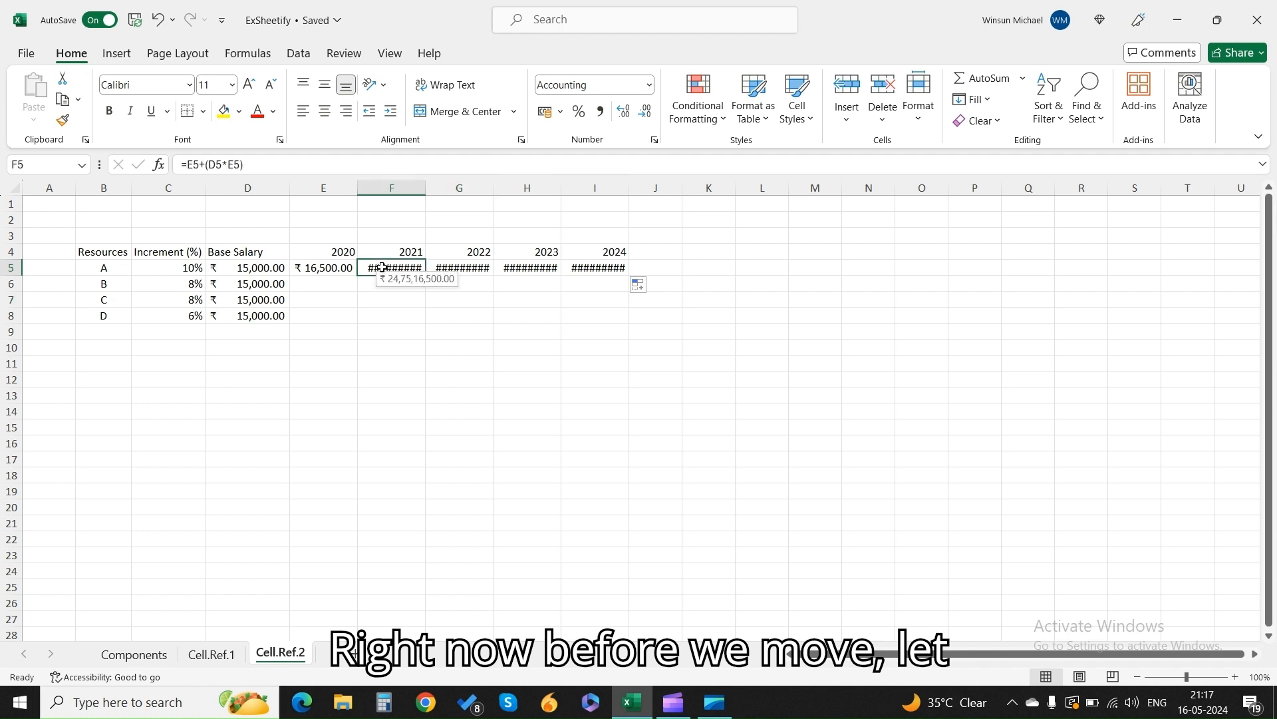
pyautogui.click(459, 254)
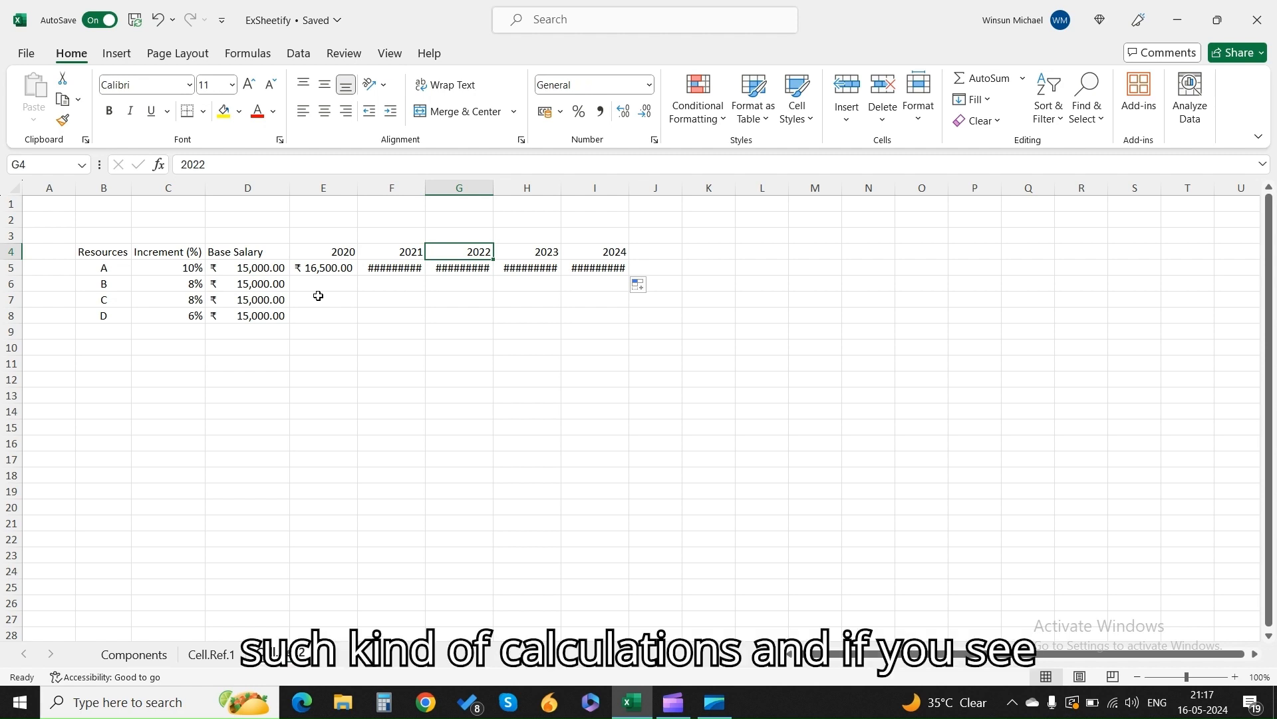
# Autofit the widths of columns F through I so the 2021 to 2024 salaries fit their cells
pyautogui.press('Down')
pyautogui.press('Left')
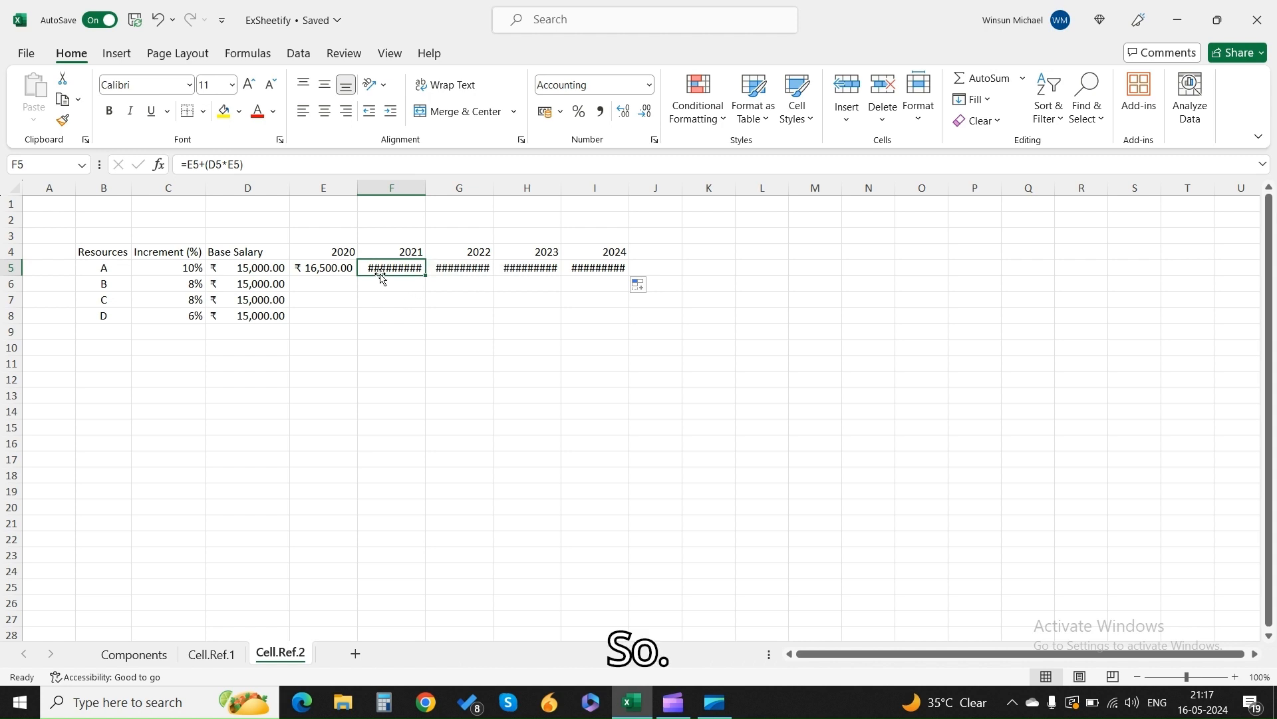
pyautogui.moveTo(382, 279)
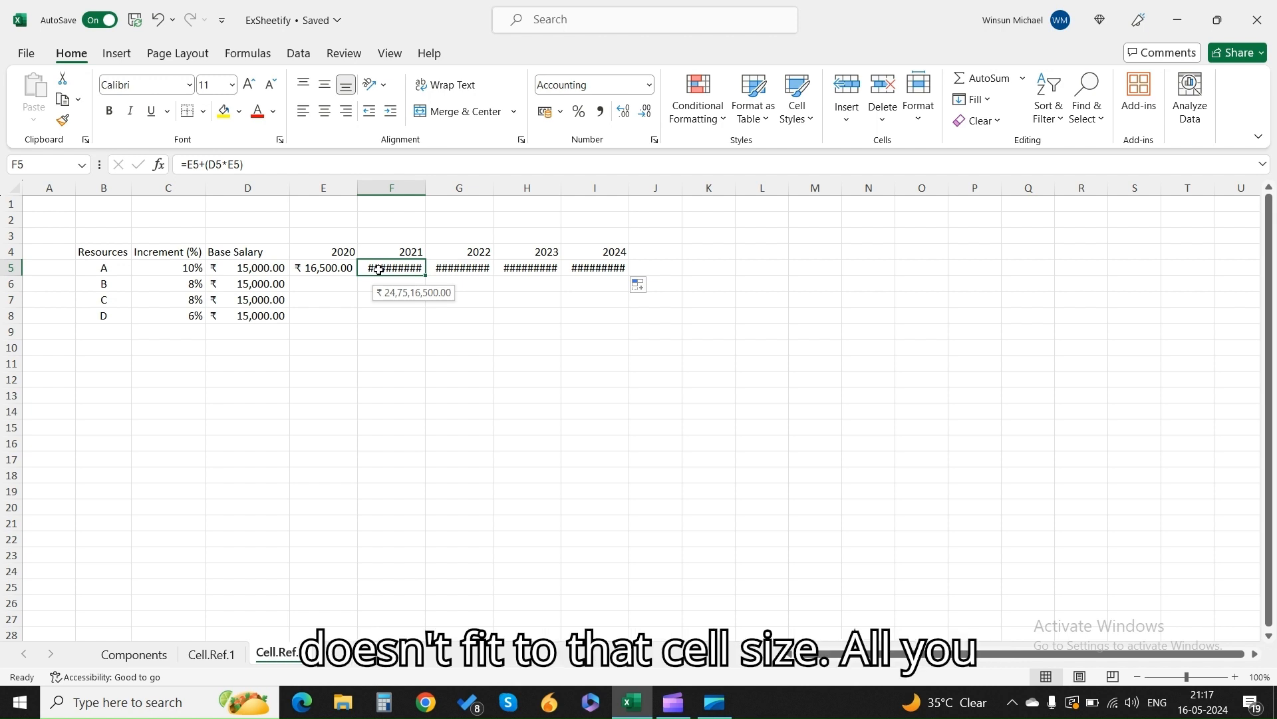
pyautogui.doubleClick(424, 191)
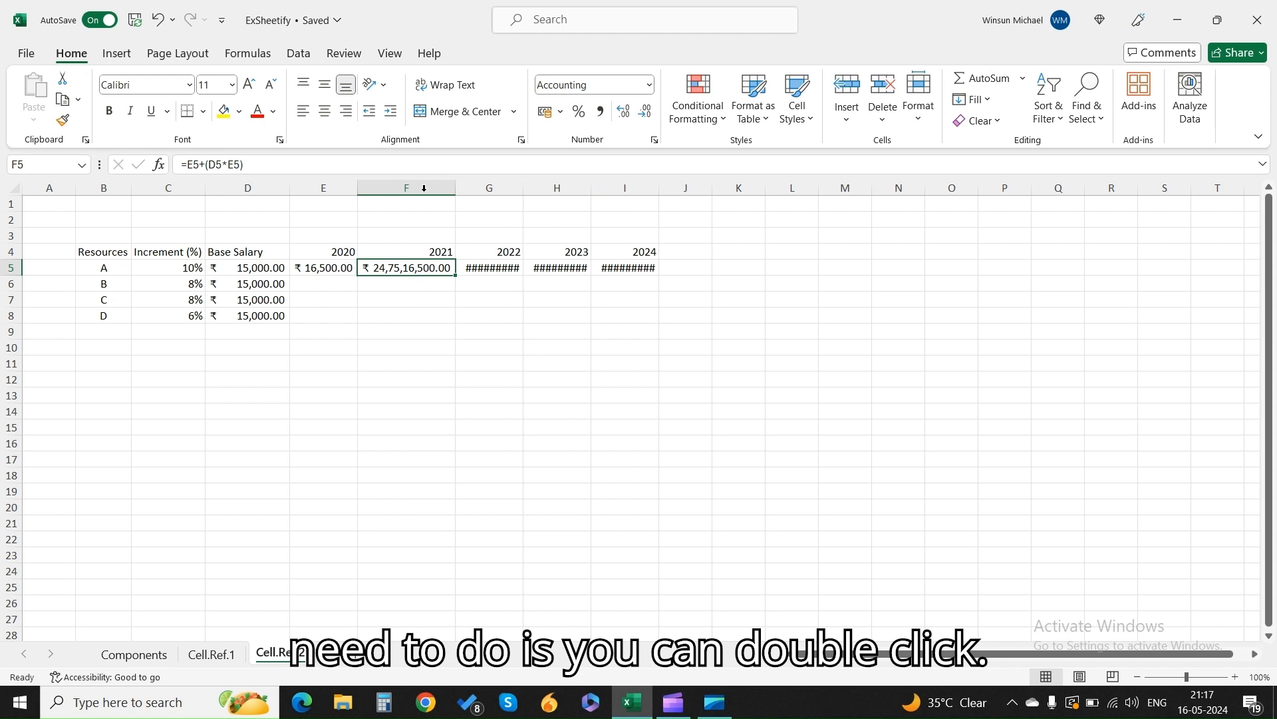
pyautogui.doubleClick(523, 188)
pyautogui.doubleClick(652, 191)
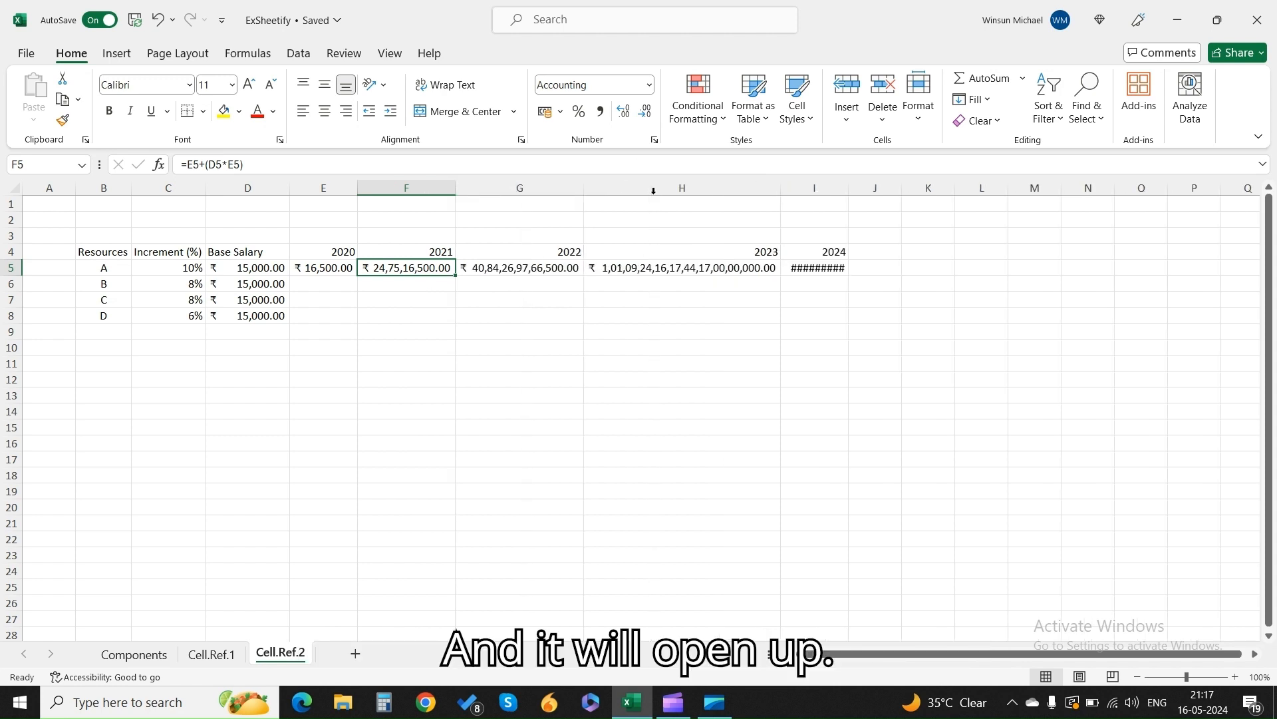
pyautogui.doubleClick(849, 192)
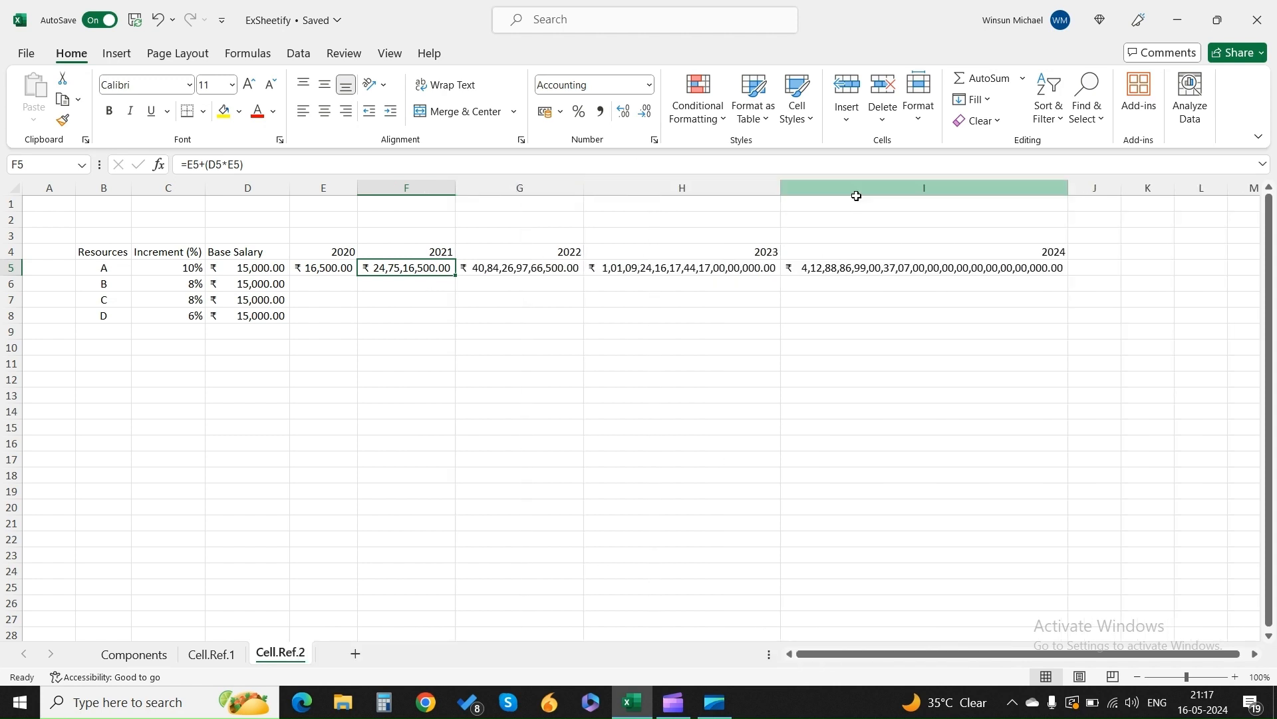
# Examine the salaries and formulas across row 5, comparing the 2021 to 2024 cells with the base salary
pyautogui.click(860, 267)
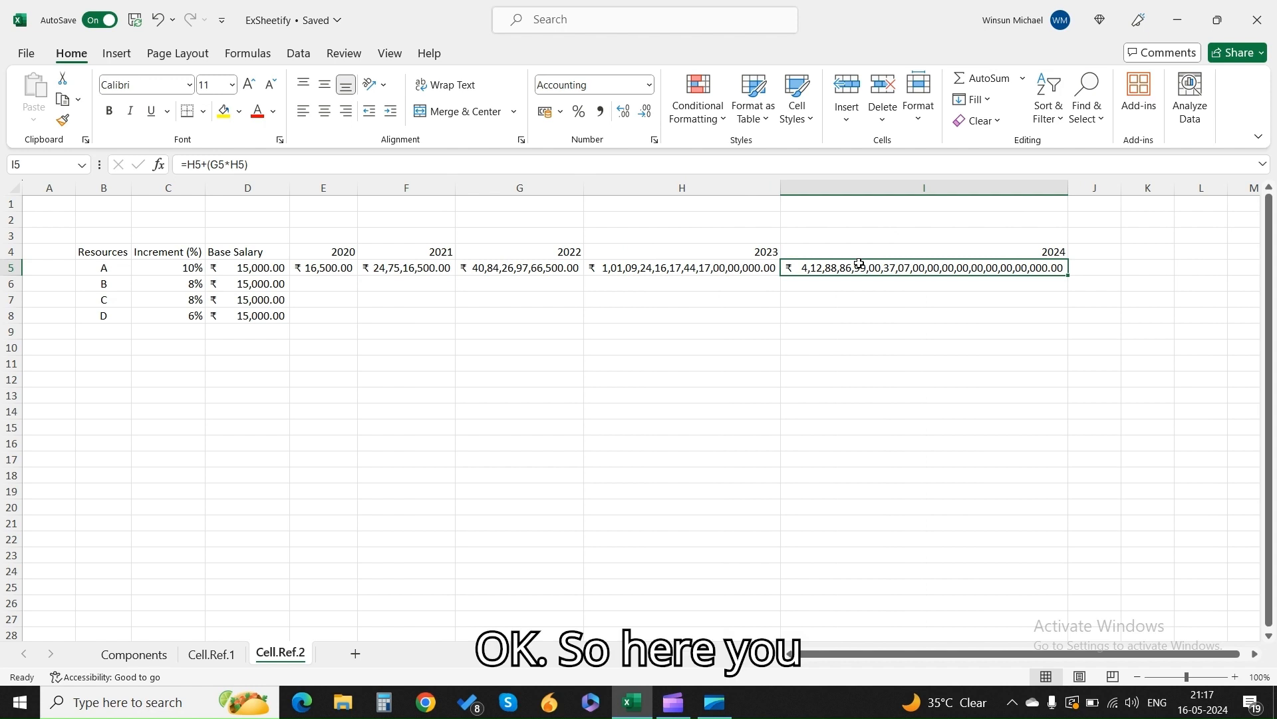
pyautogui.press('Left')
pyautogui.press('Left')
pyautogui.press('Left')
pyautogui.press('Left')
pyautogui.press('Right')
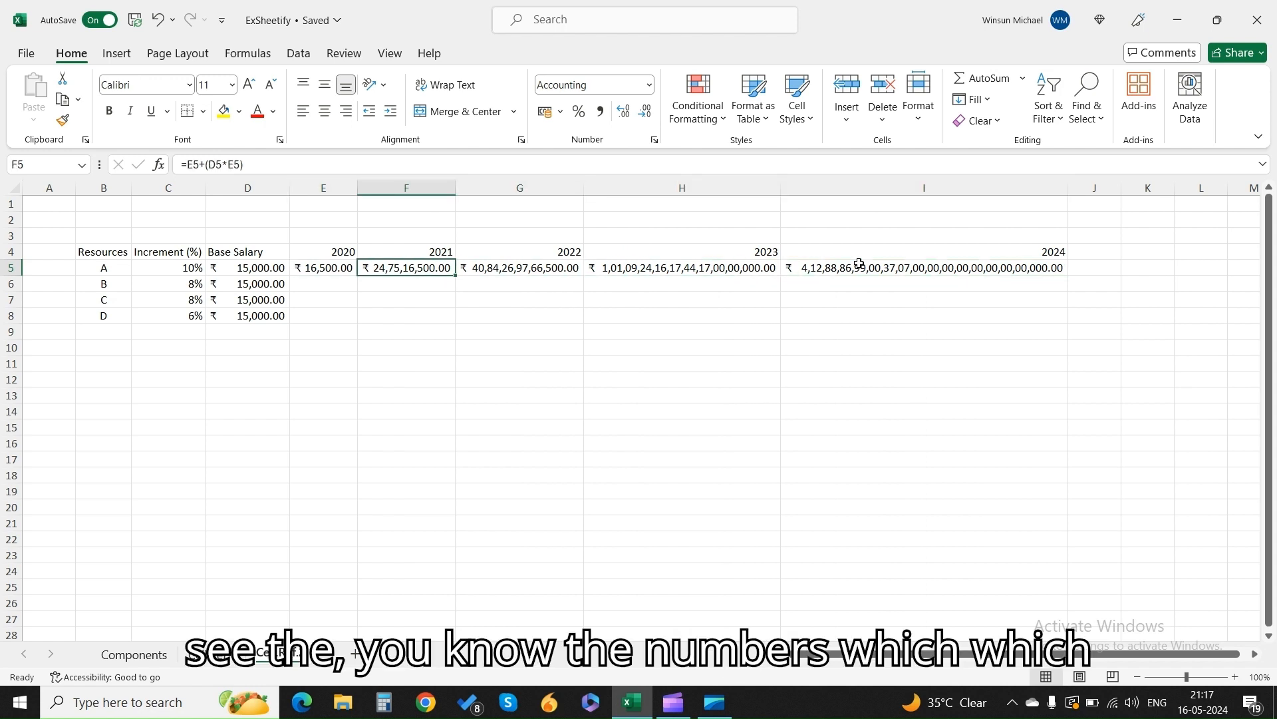
pyautogui.press('Right')
pyautogui.press('Right')
pyautogui.press('Right')
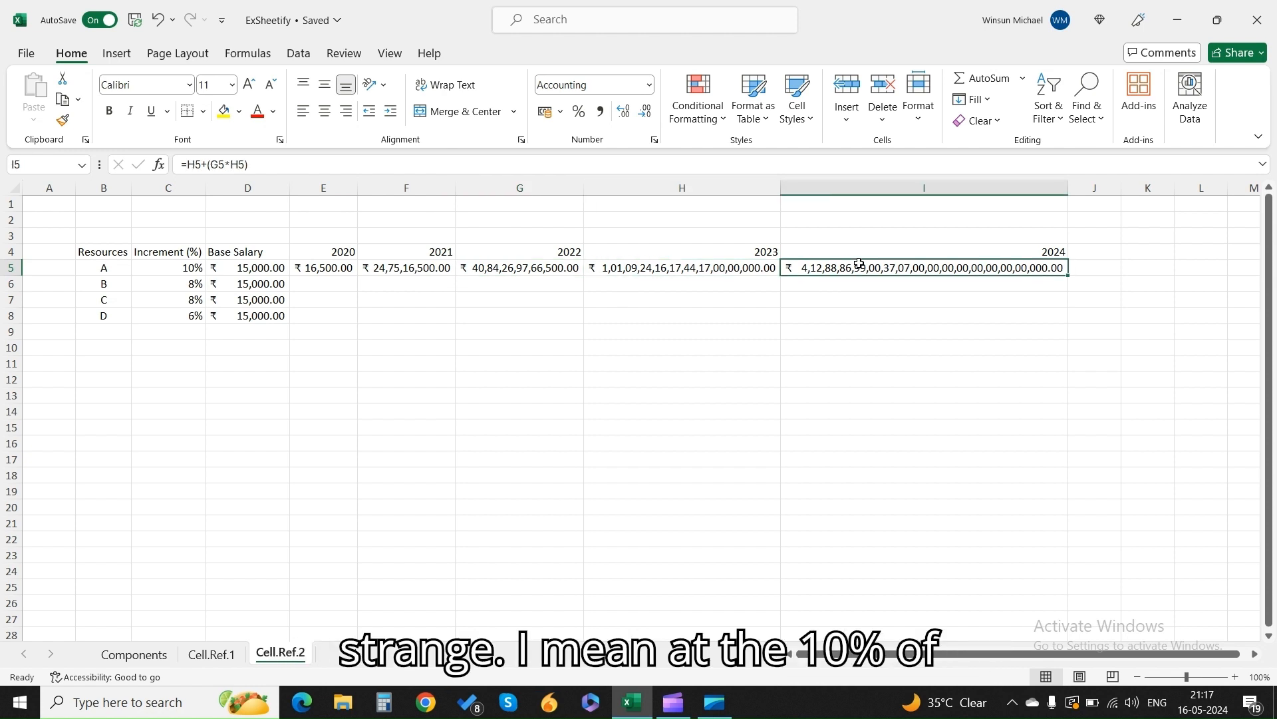
pyautogui.press('Left')
pyautogui.press('Left')
pyautogui.press('Left')
pyautogui.press('Left')
pyautogui.press('Left')
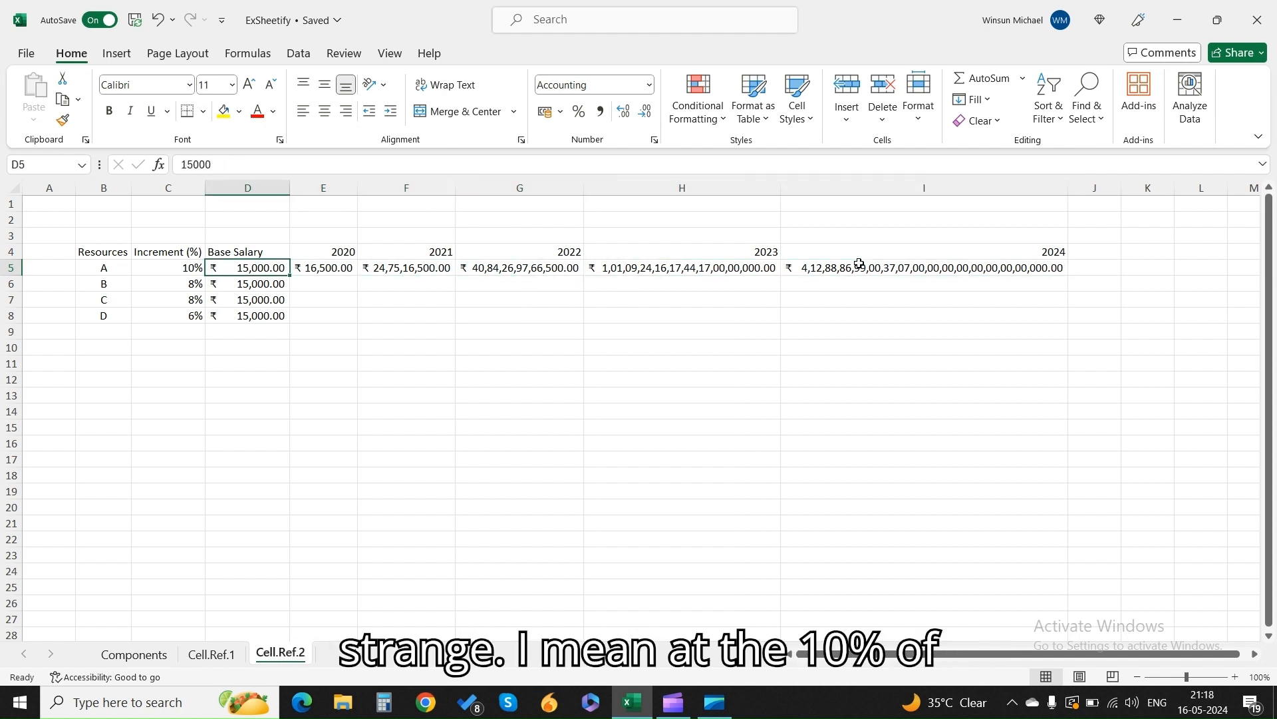
pyautogui.press('Right')
pyautogui.press('Right')
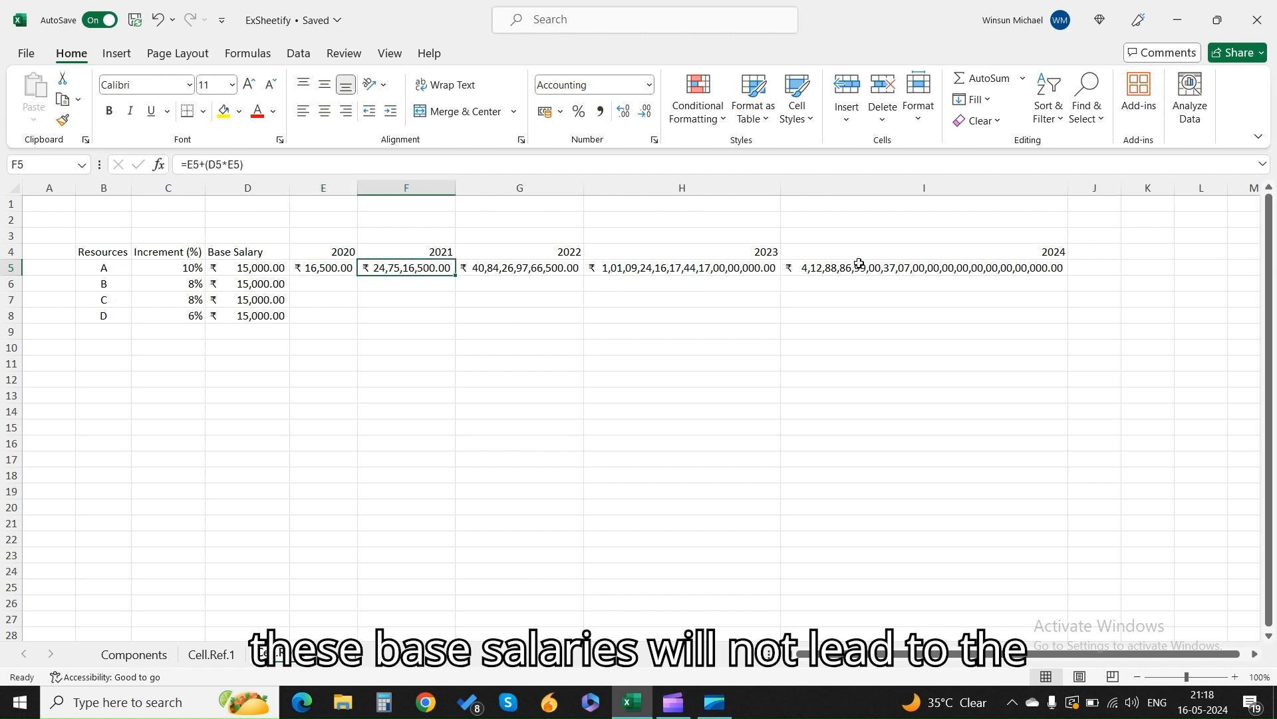
pyautogui.press('Right')
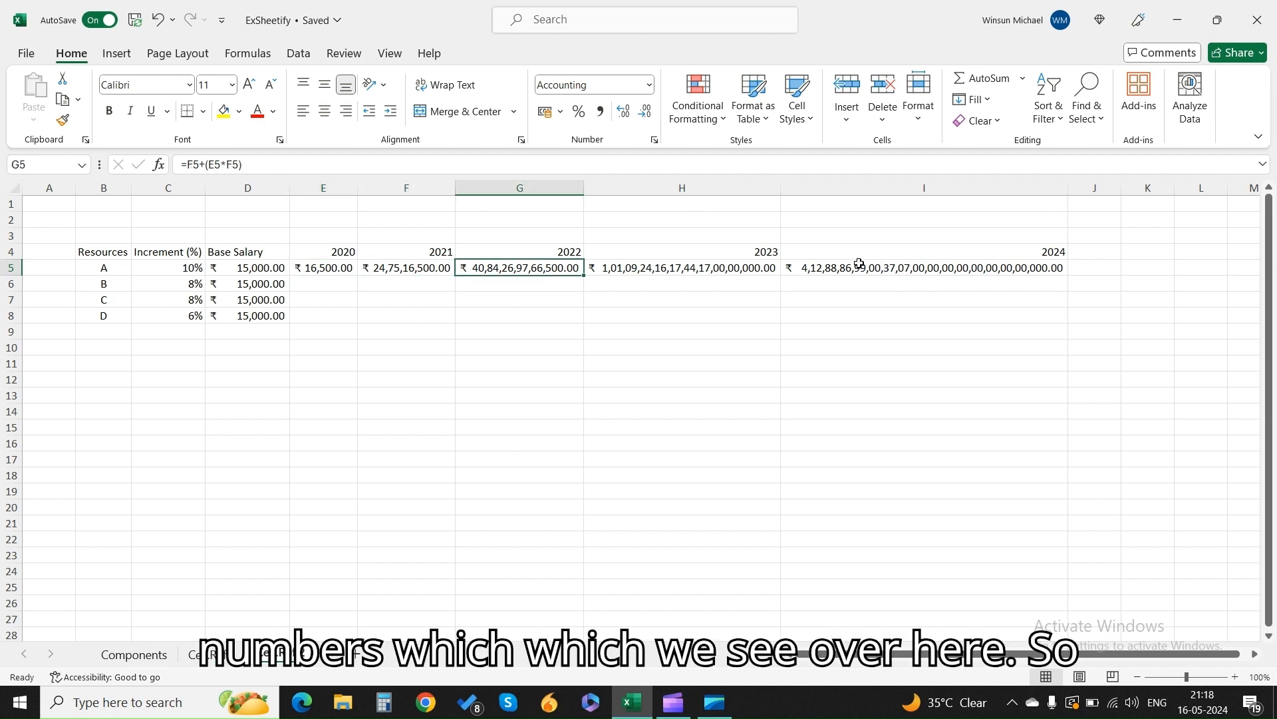
pyautogui.press('Right')
pyautogui.press('Right')
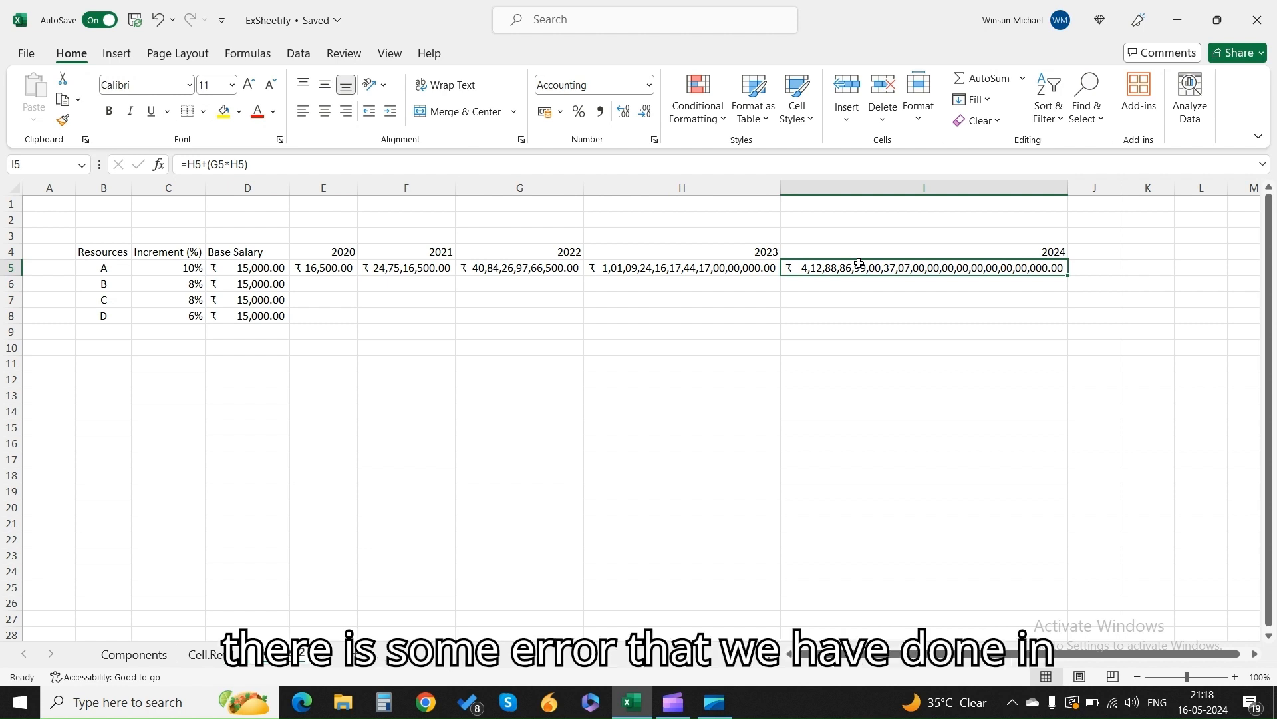
pyautogui.press('Left')
pyautogui.press('Left')
pyautogui.press('Left')
pyautogui.press('Left')
pyautogui.press('Left')
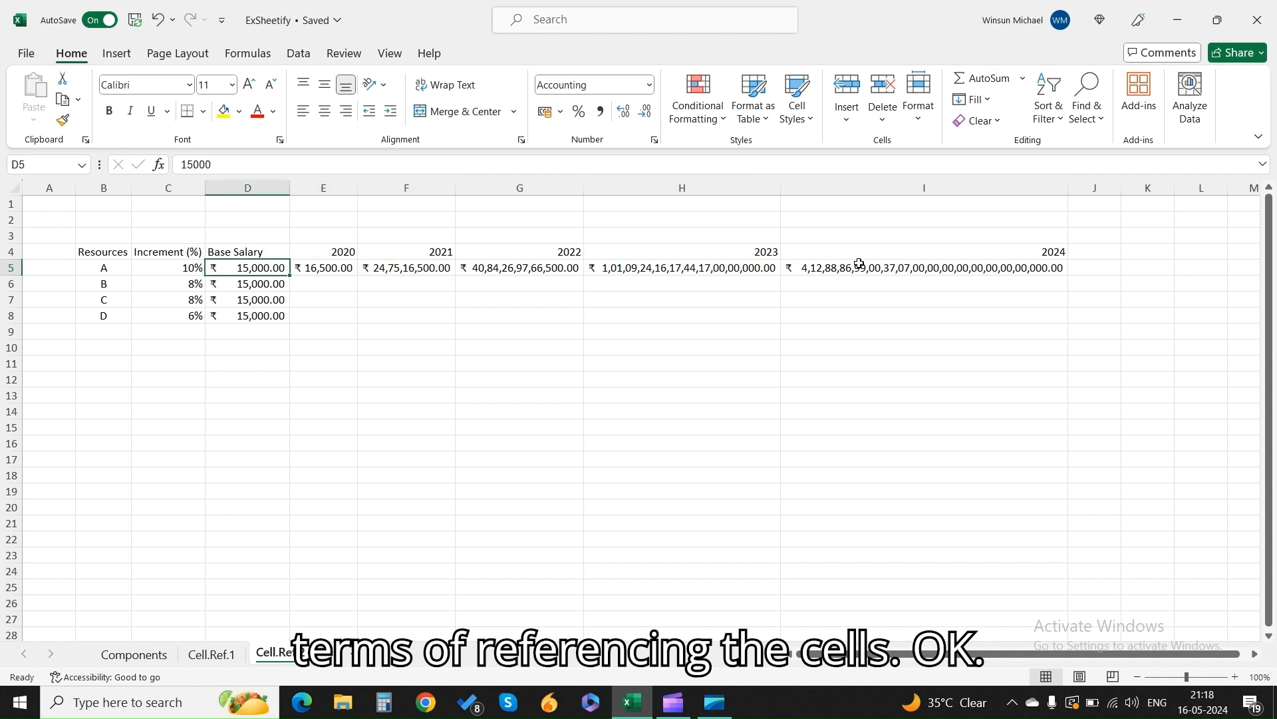
# Check the formula in E5 against the cells it references, base salary D5 and increment percentage C5
pyautogui.press('Right')
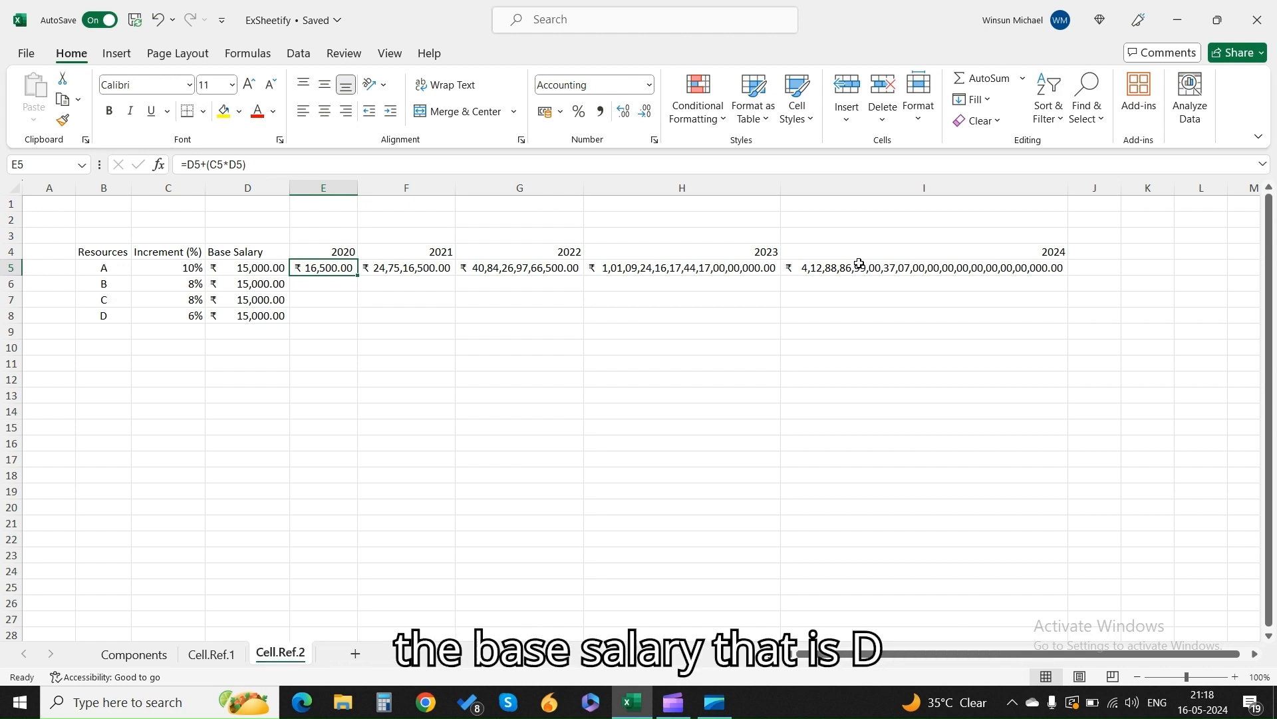
pyautogui.click(249, 267)
pyautogui.click(324, 267)
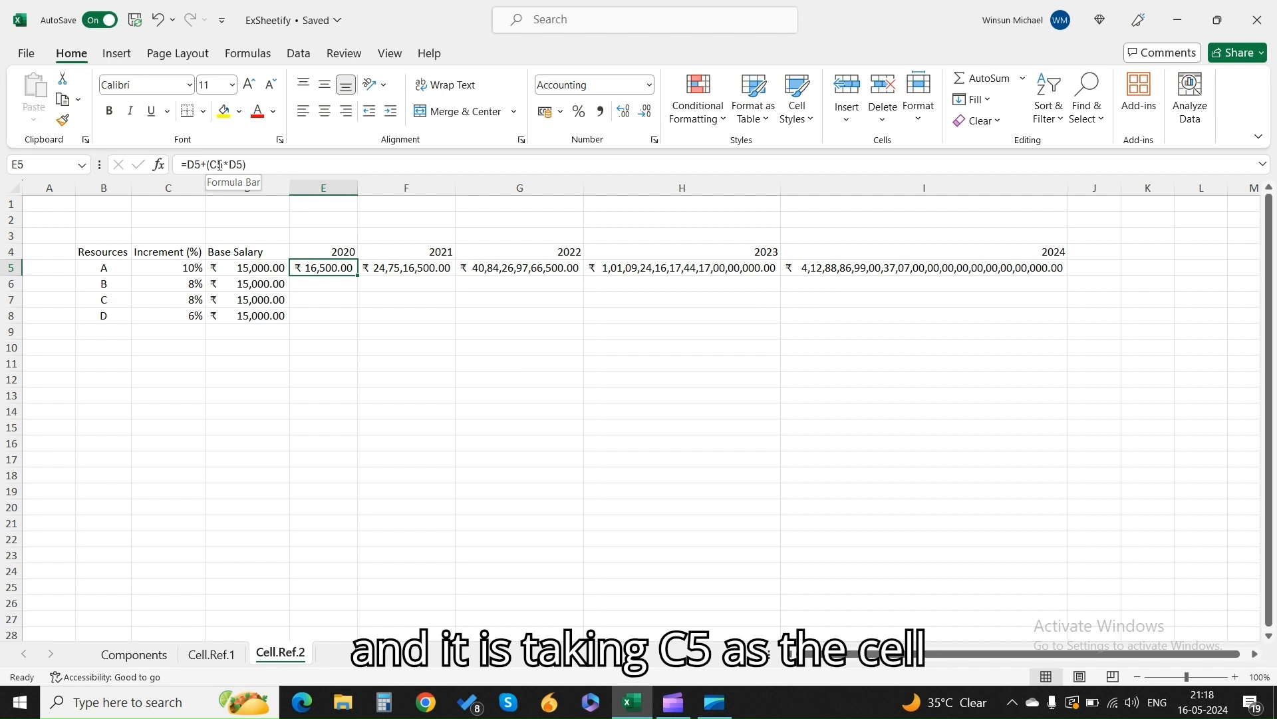
pyautogui.click(180, 267)
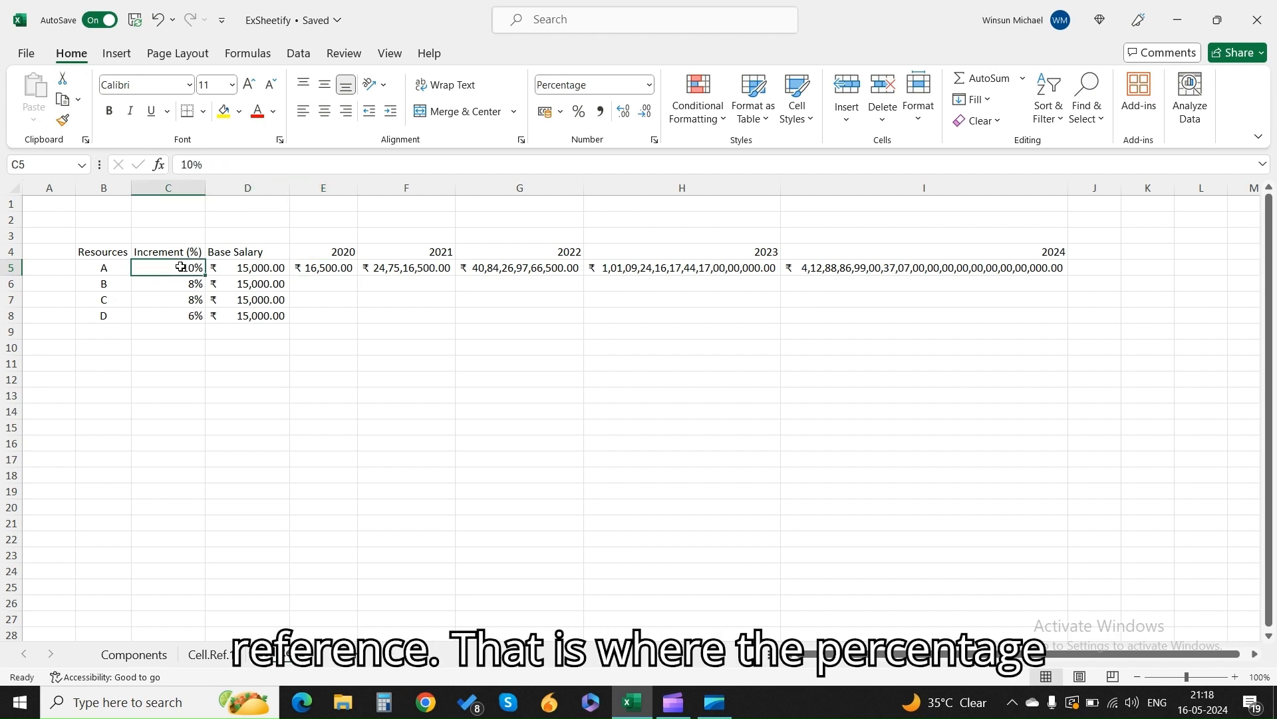
# Compare the 2020 and 2021 salary formulas in E5 and F5 with the base salary and salary cells they reference
pyautogui.click(321, 268)
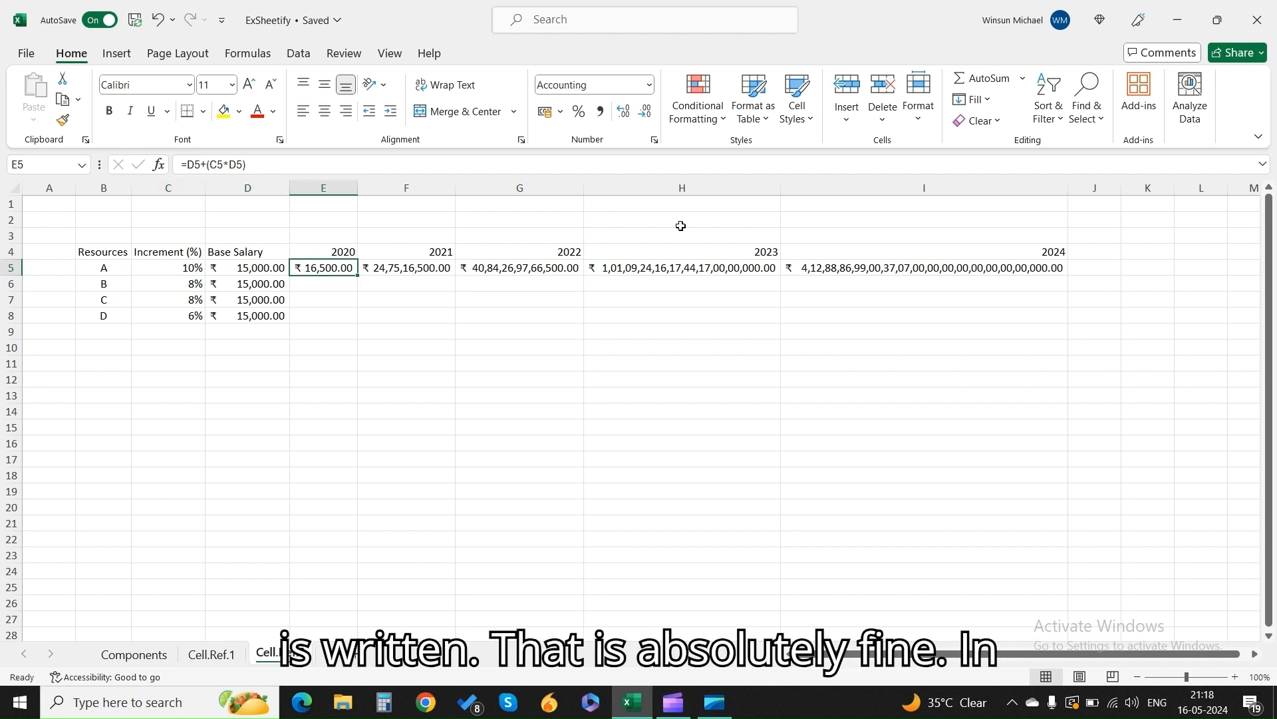
pyautogui.press('Right')
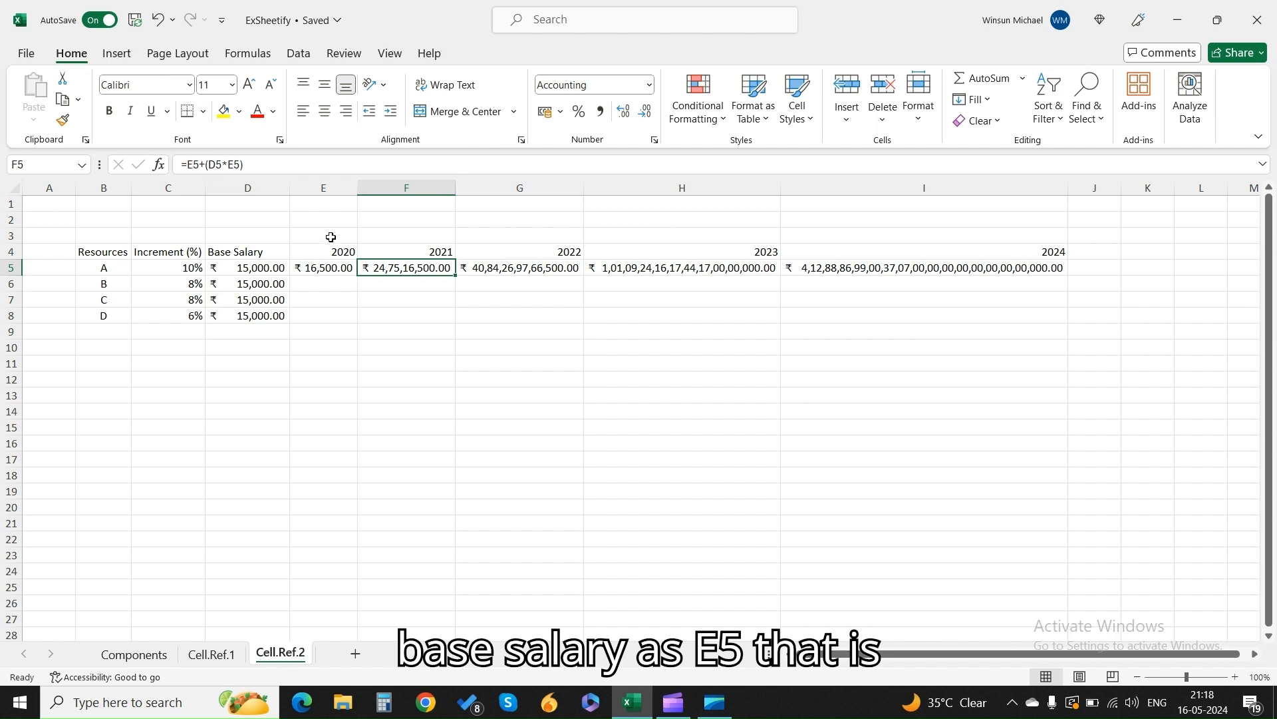
pyautogui.click(334, 270)
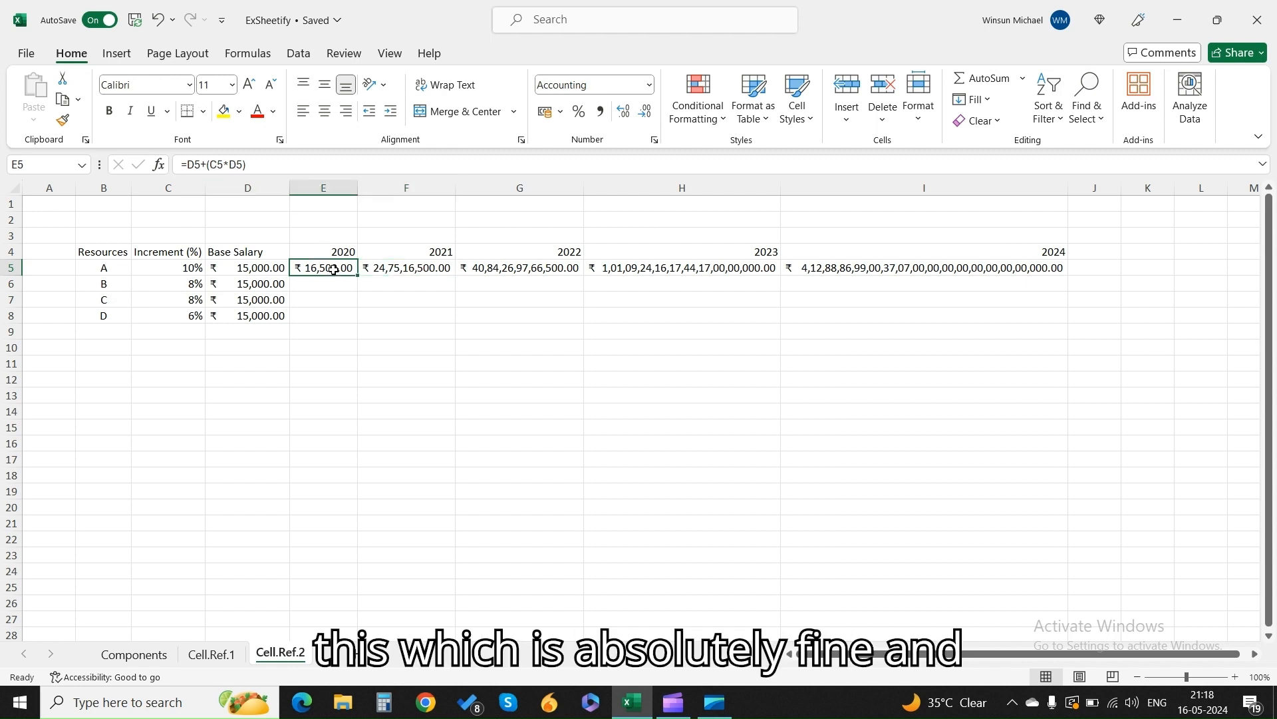
pyautogui.click(393, 272)
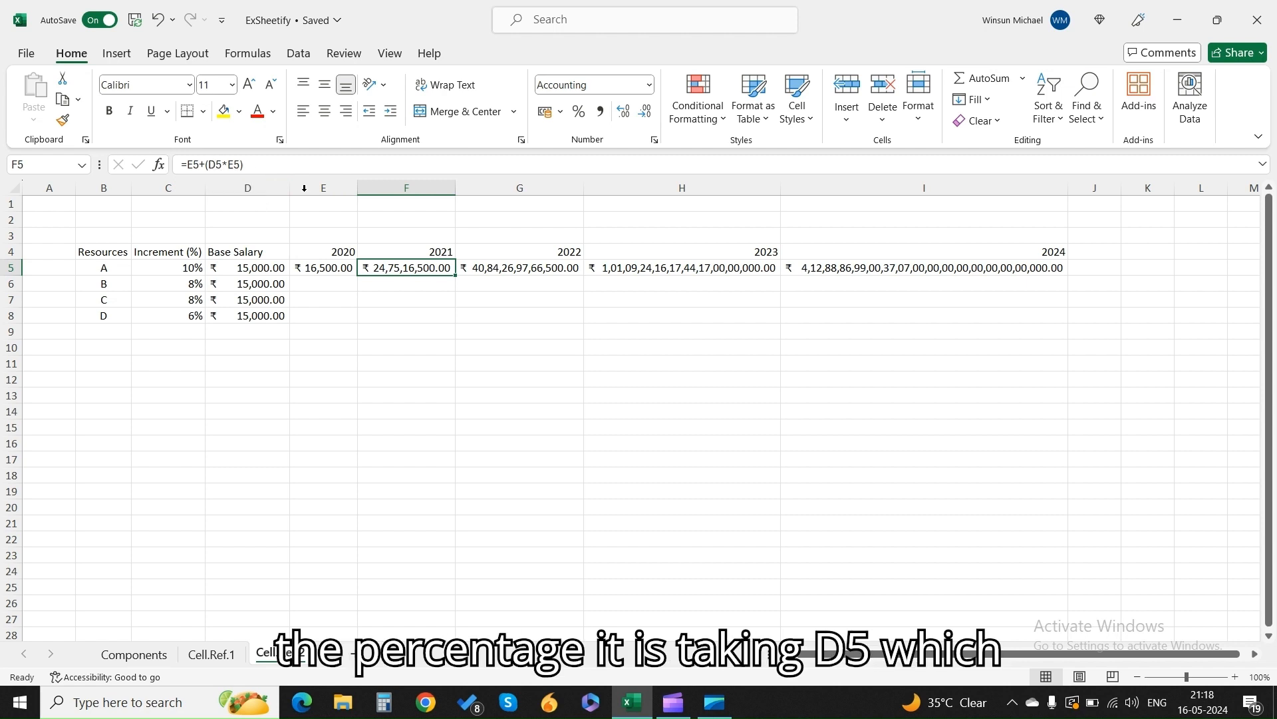
pyautogui.click(258, 267)
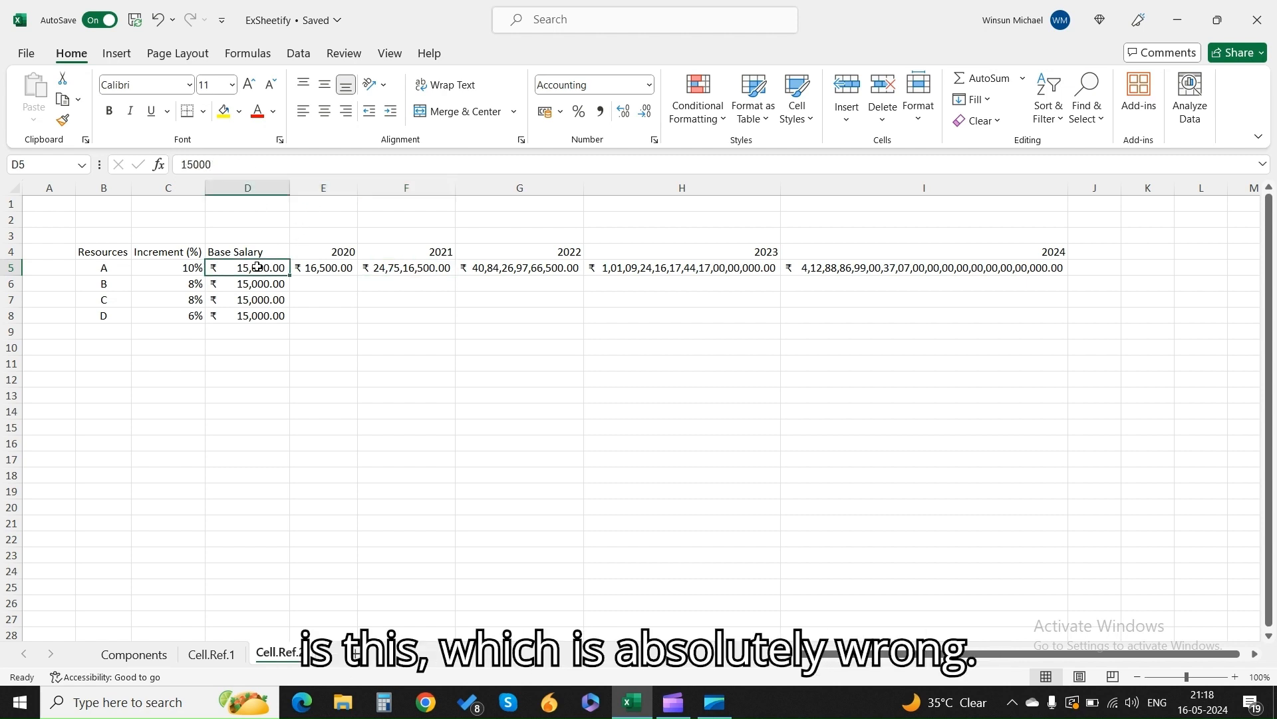
pyautogui.click(327, 270)
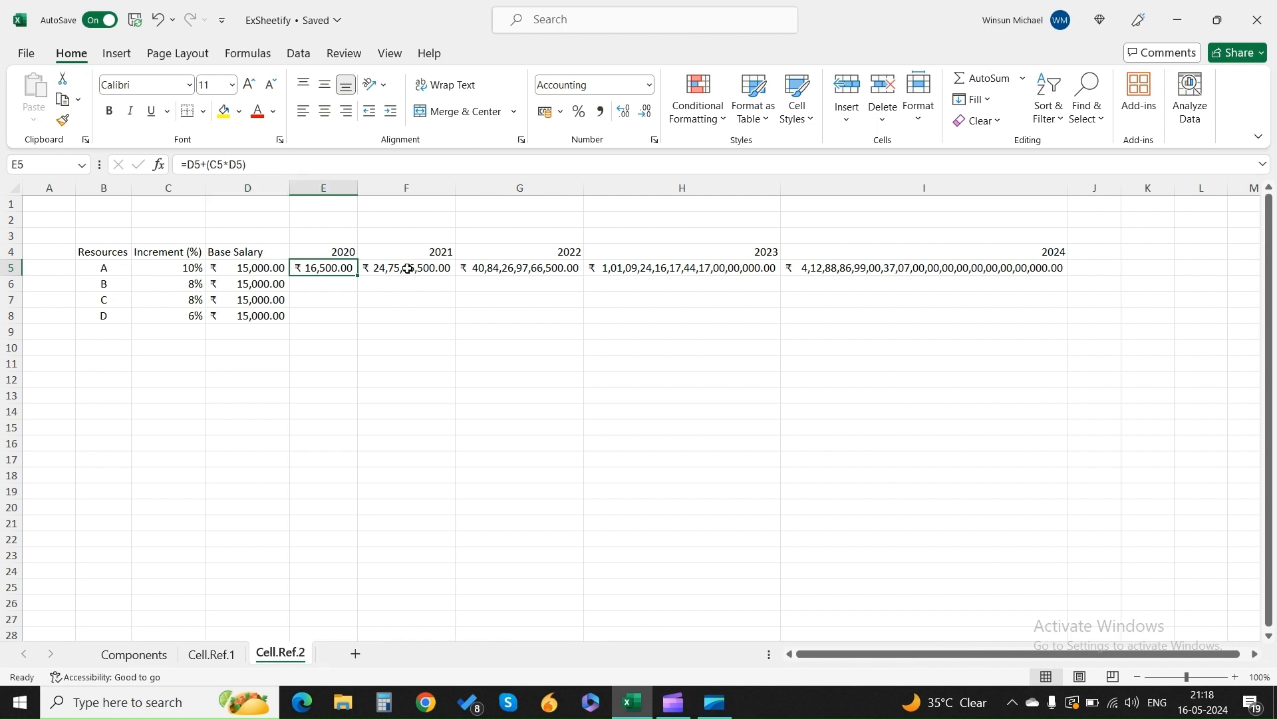
pyautogui.click(408, 268)
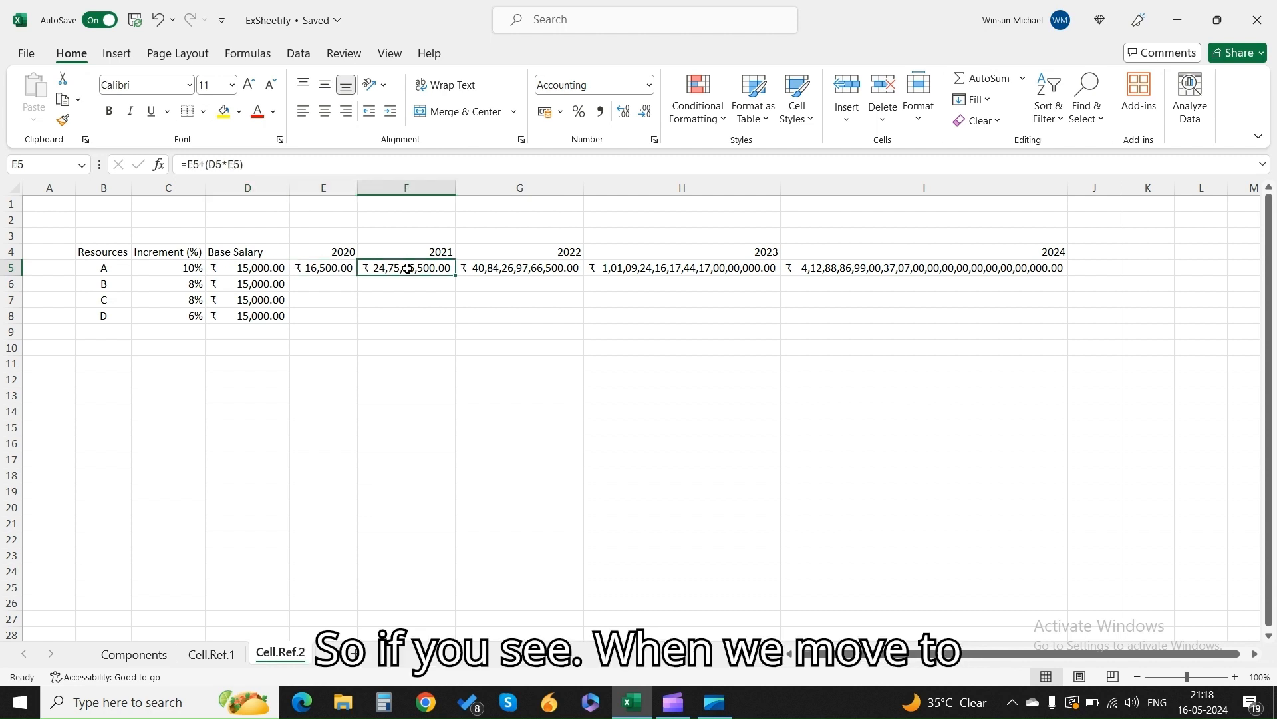
# Trace how the increment percentage reference shifts from C5 across row 5 in the copied yearly salary formulas
pyautogui.press('Right')
pyautogui.press('Right')
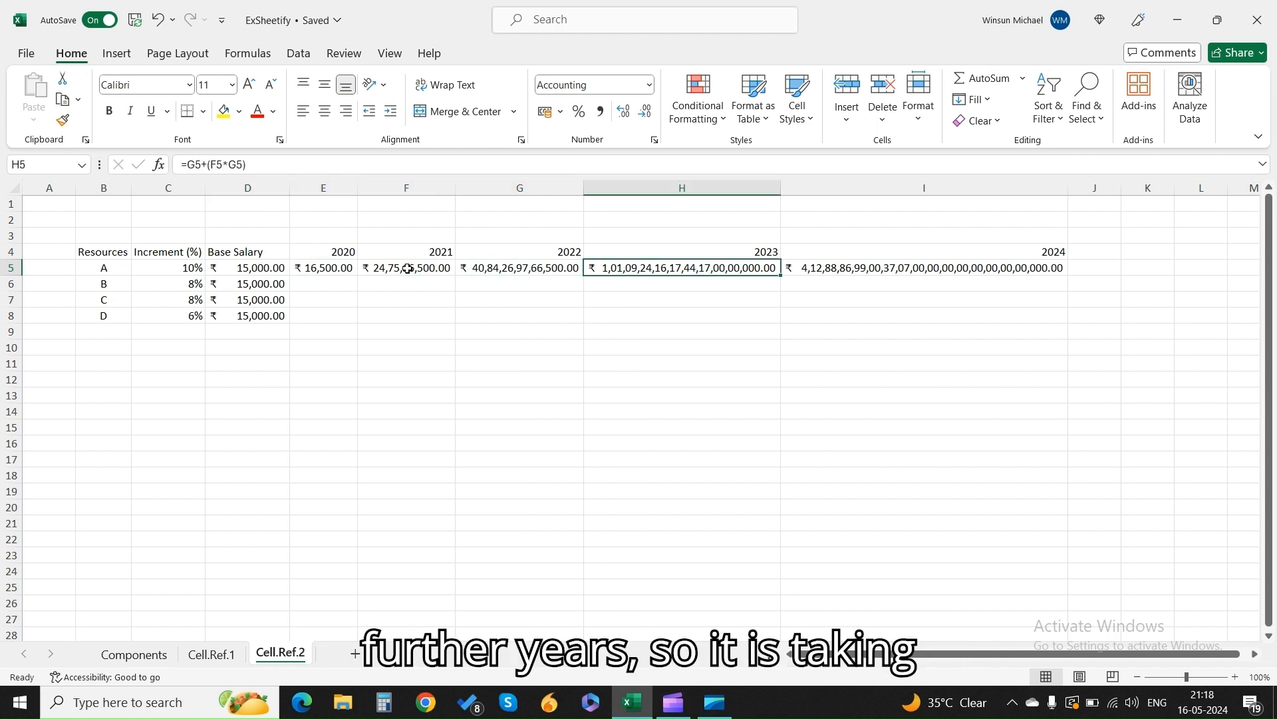
pyautogui.click(266, 268)
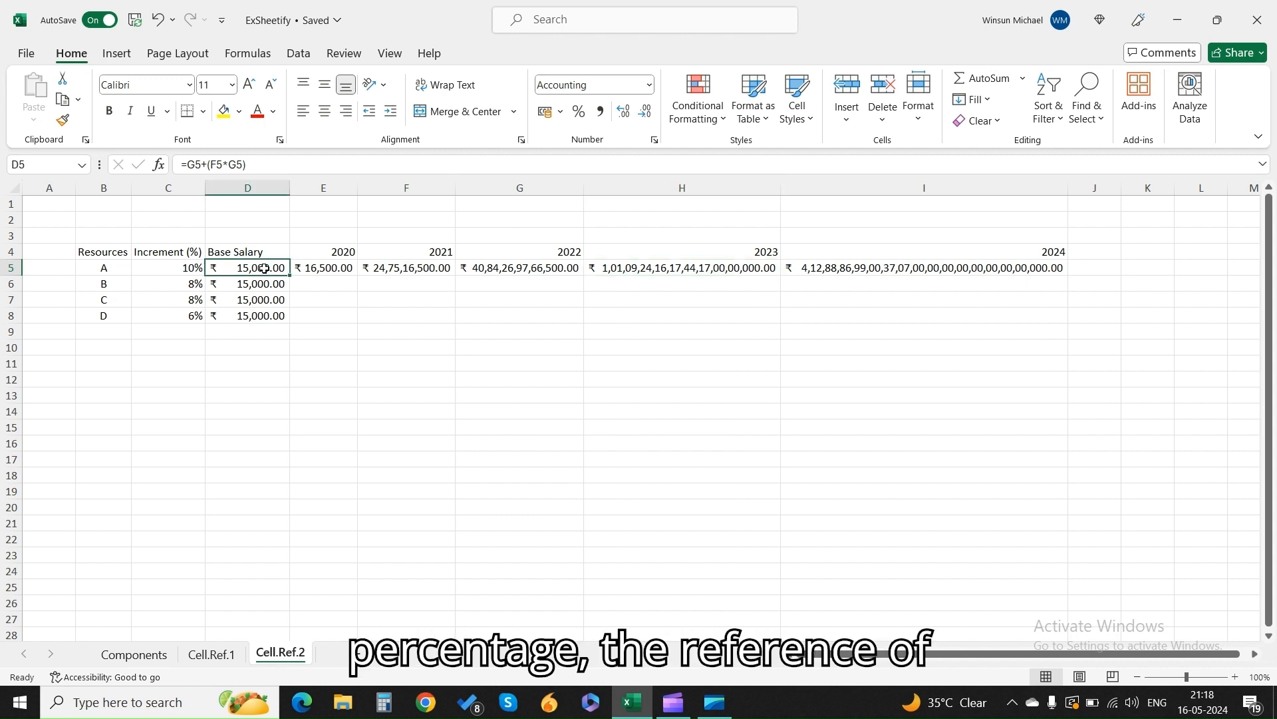
pyautogui.click(188, 268)
pyautogui.click(253, 268)
pyautogui.click(311, 270)
pyautogui.click(420, 269)
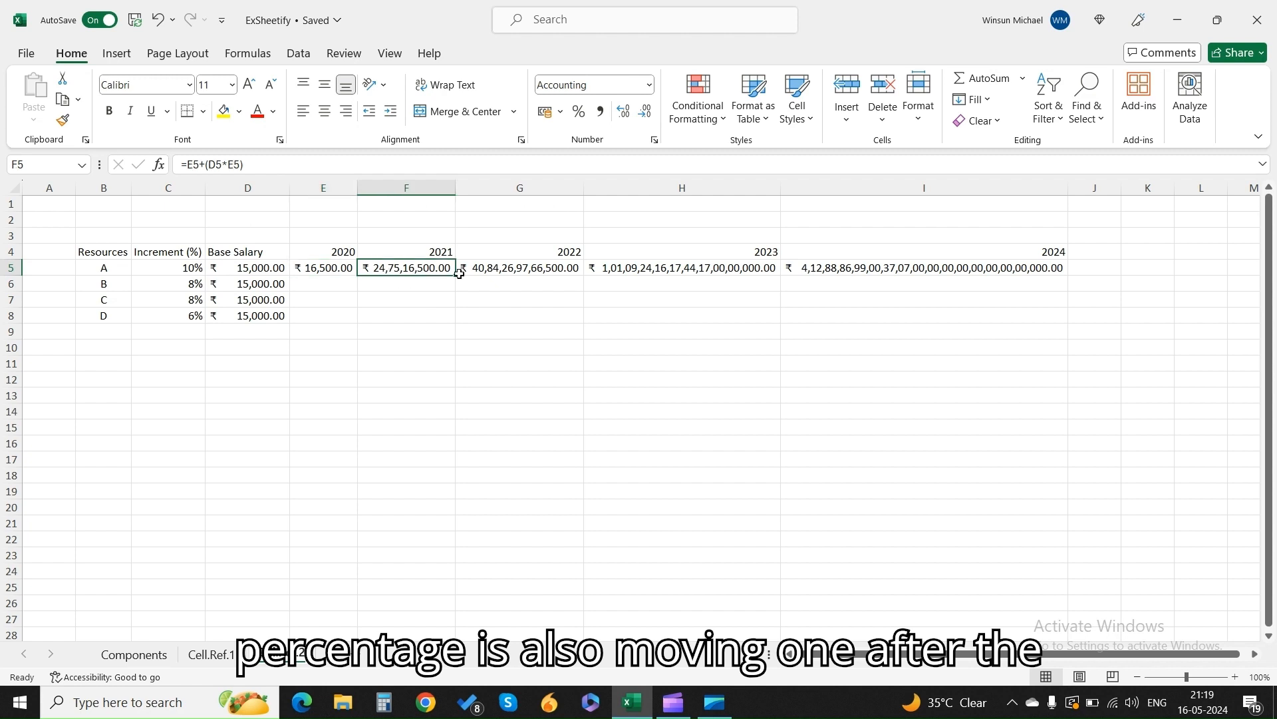
pyautogui.click(519, 268)
pyautogui.click(644, 271)
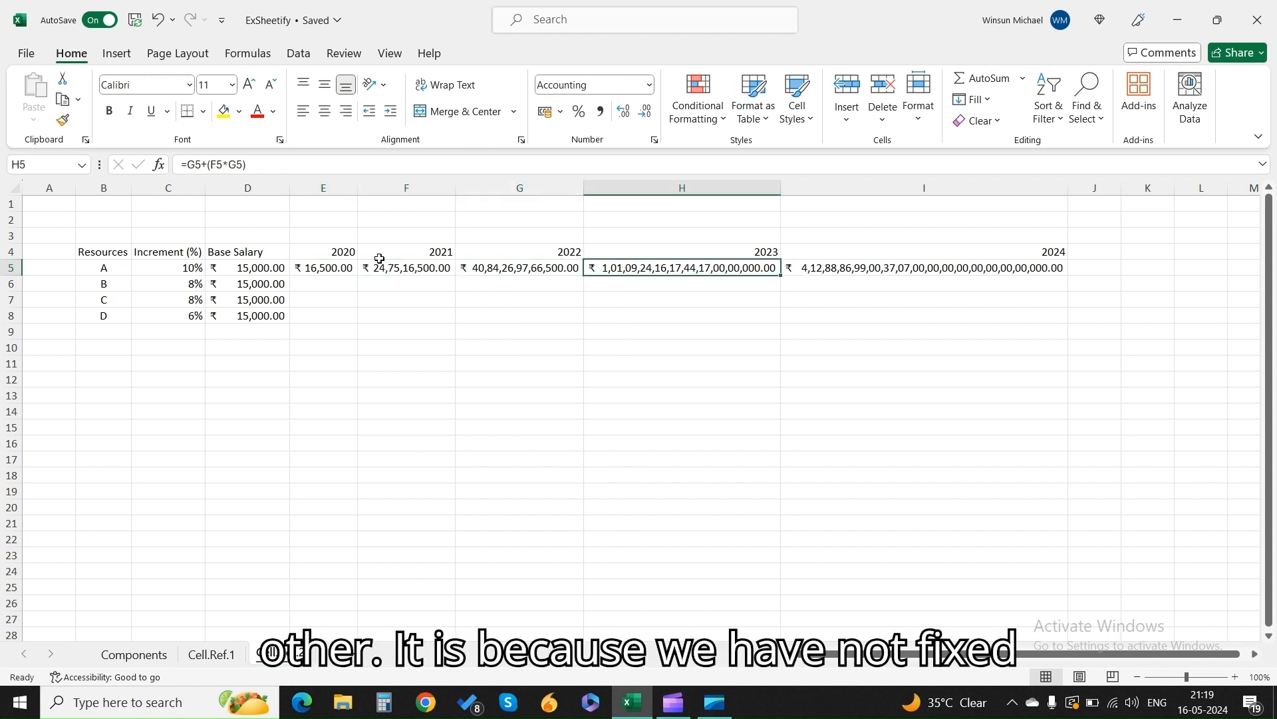
pyautogui.click(179, 267)
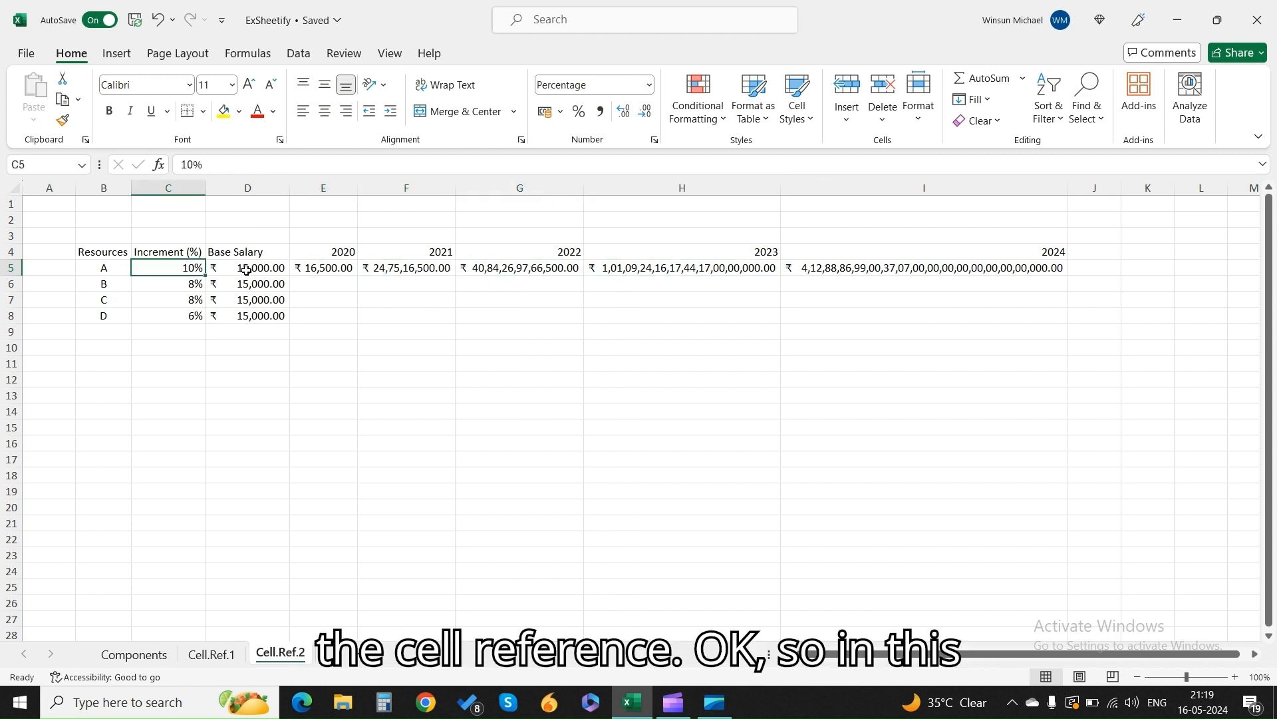
# Fix the increment percentage reference as $C$5 in resource A's 2020 salary formula in E5, giving =D5+($C$5*D5)
pyautogui.click(321, 268)
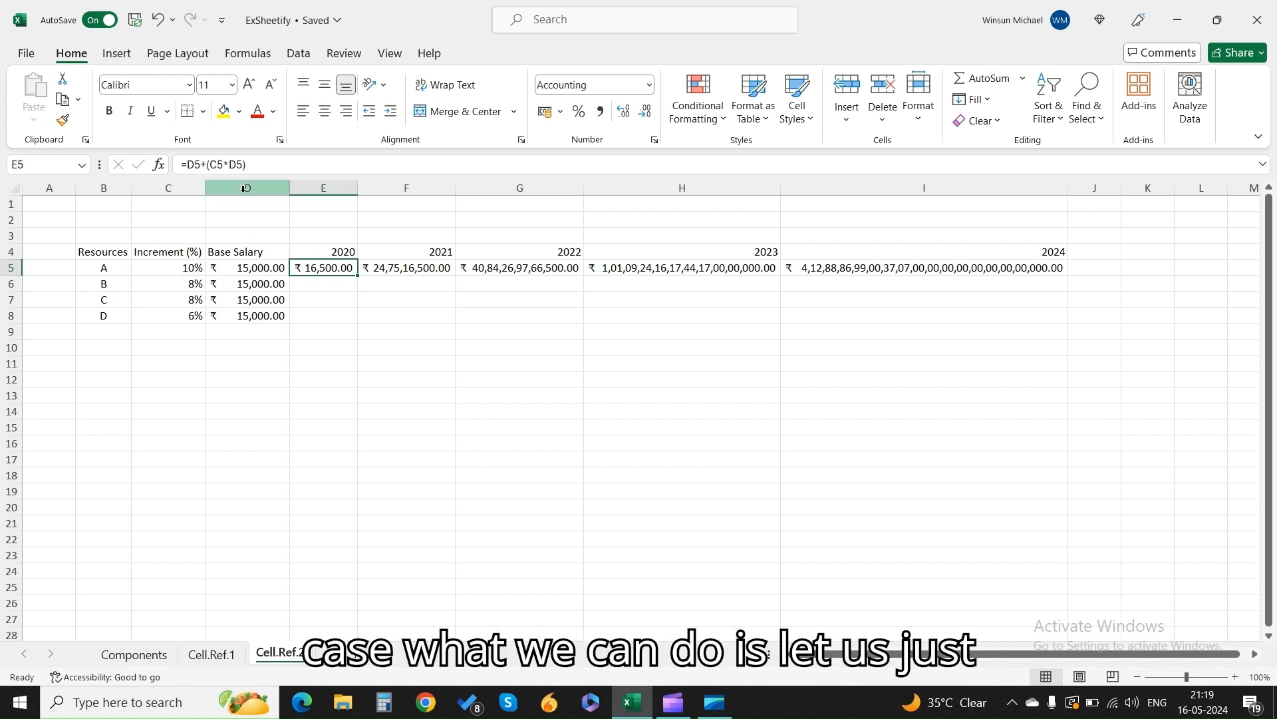
pyautogui.doubleClick(216, 164)
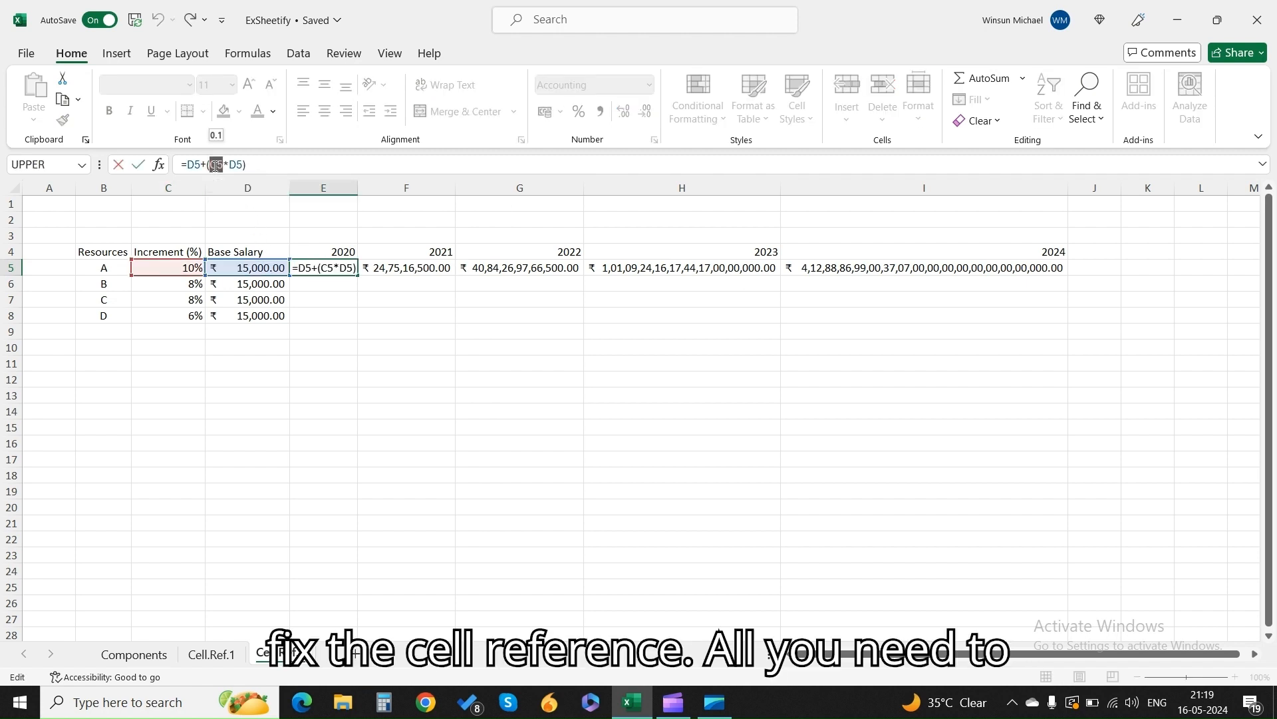
pyautogui.click(273, 165)
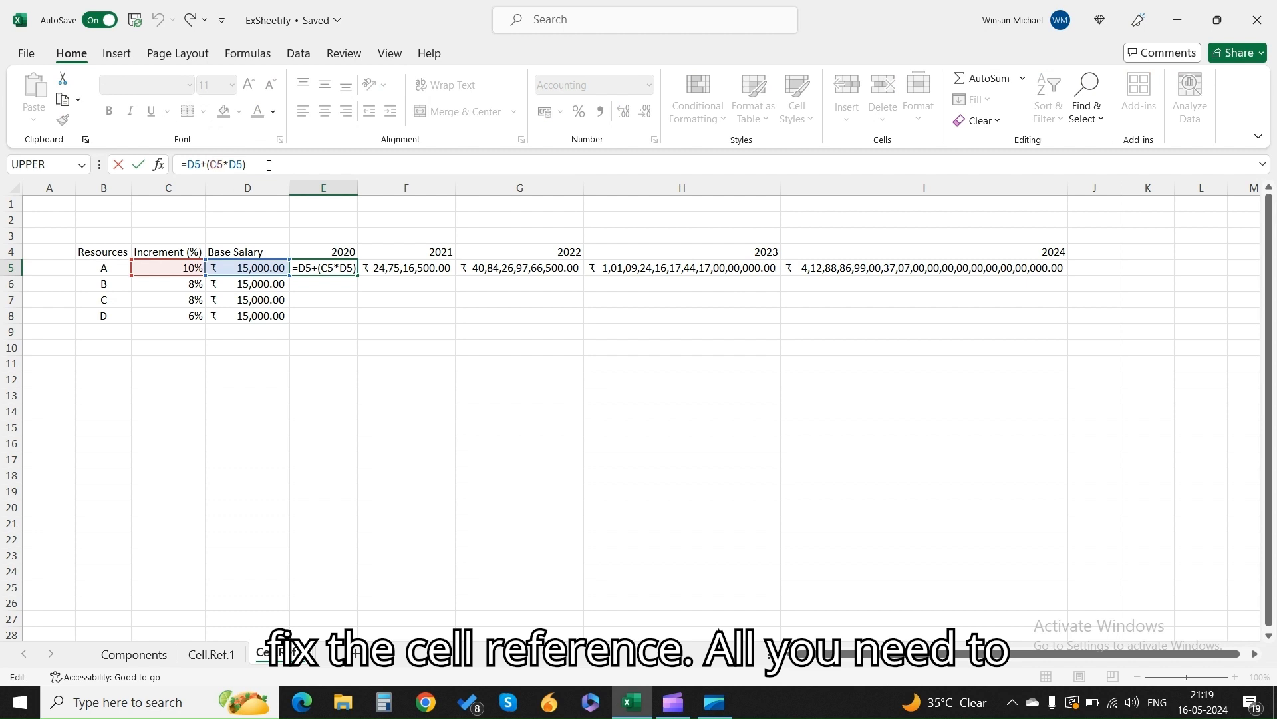
pyautogui.doubleClick(216, 165)
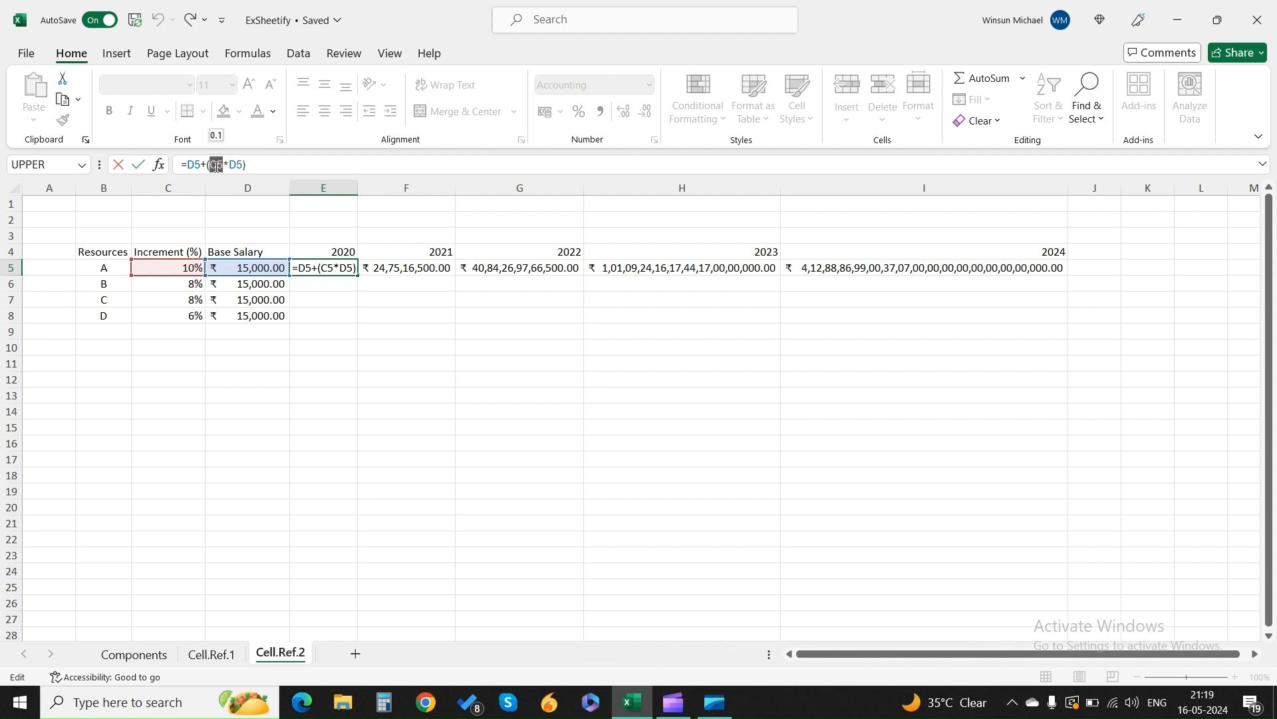
pyautogui.press('F4')
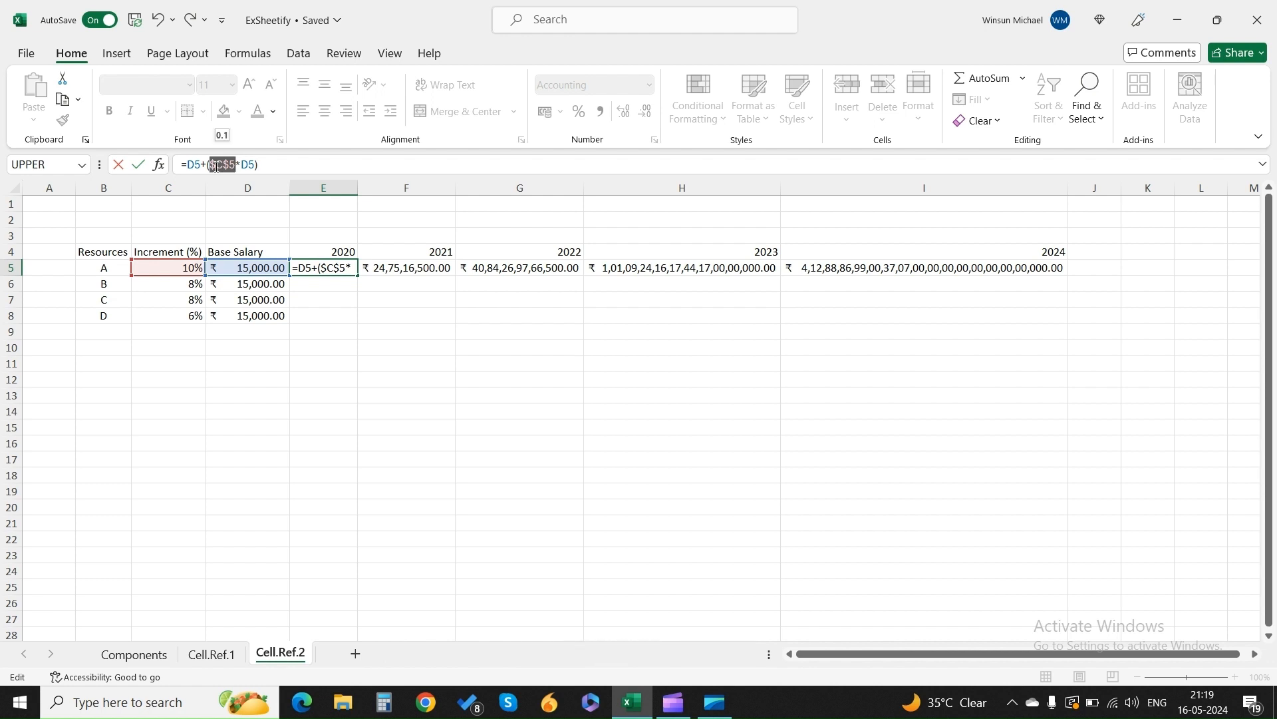
pyautogui.click(216, 166)
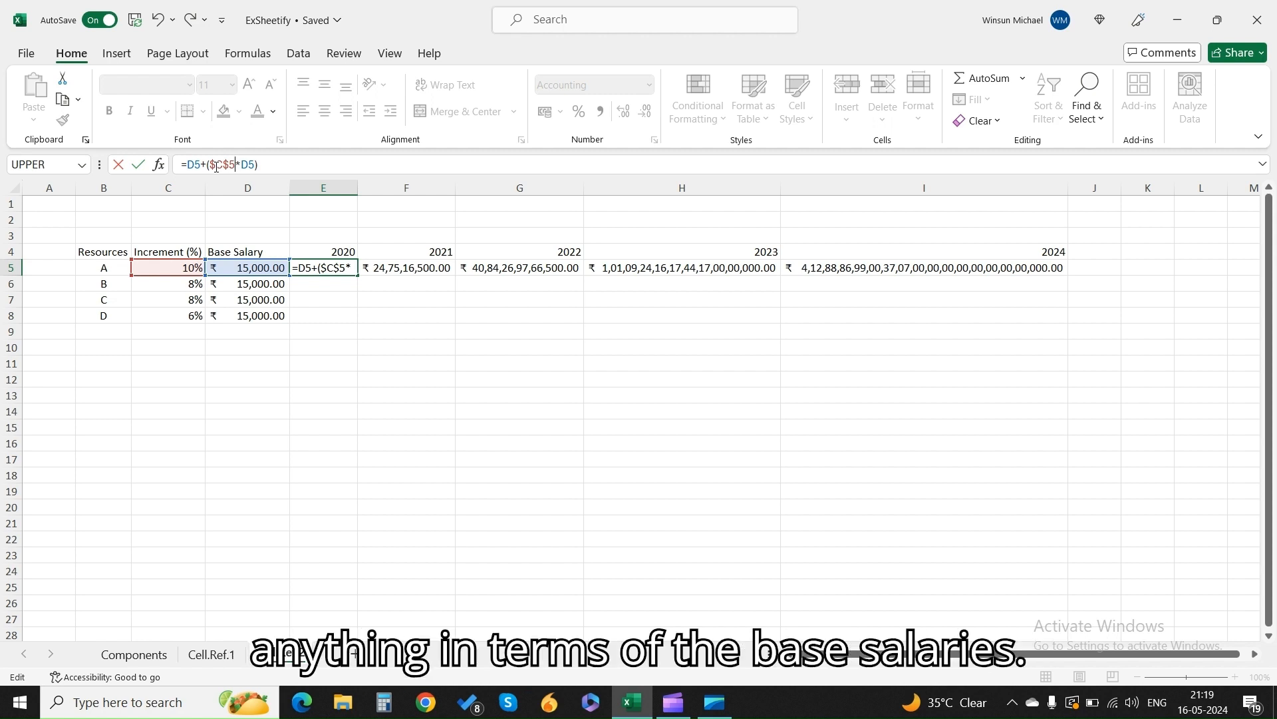
pyautogui.hotkey('ctrl', 'Return')
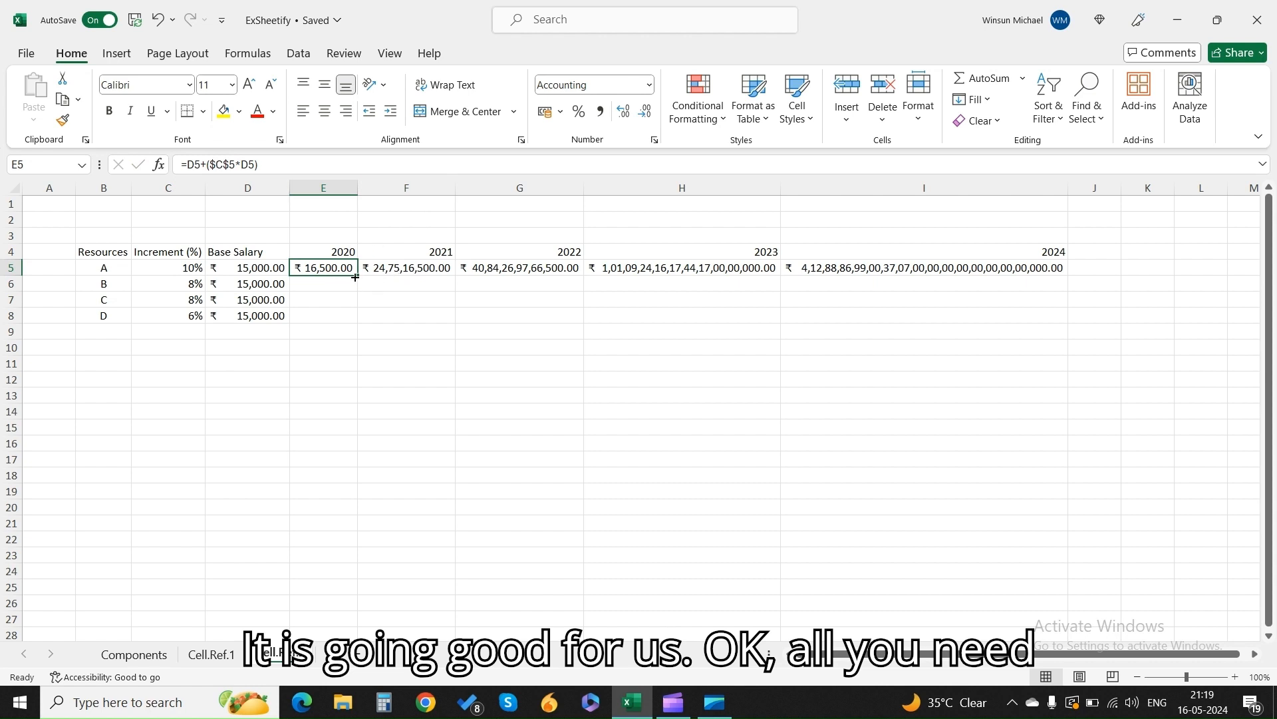
# Fill E5's corrected formula across row 5 through the 2024 column and autofit the widths of columns F through I
pyautogui.moveTo(357, 275); pyautogui.dragTo(830, 282)
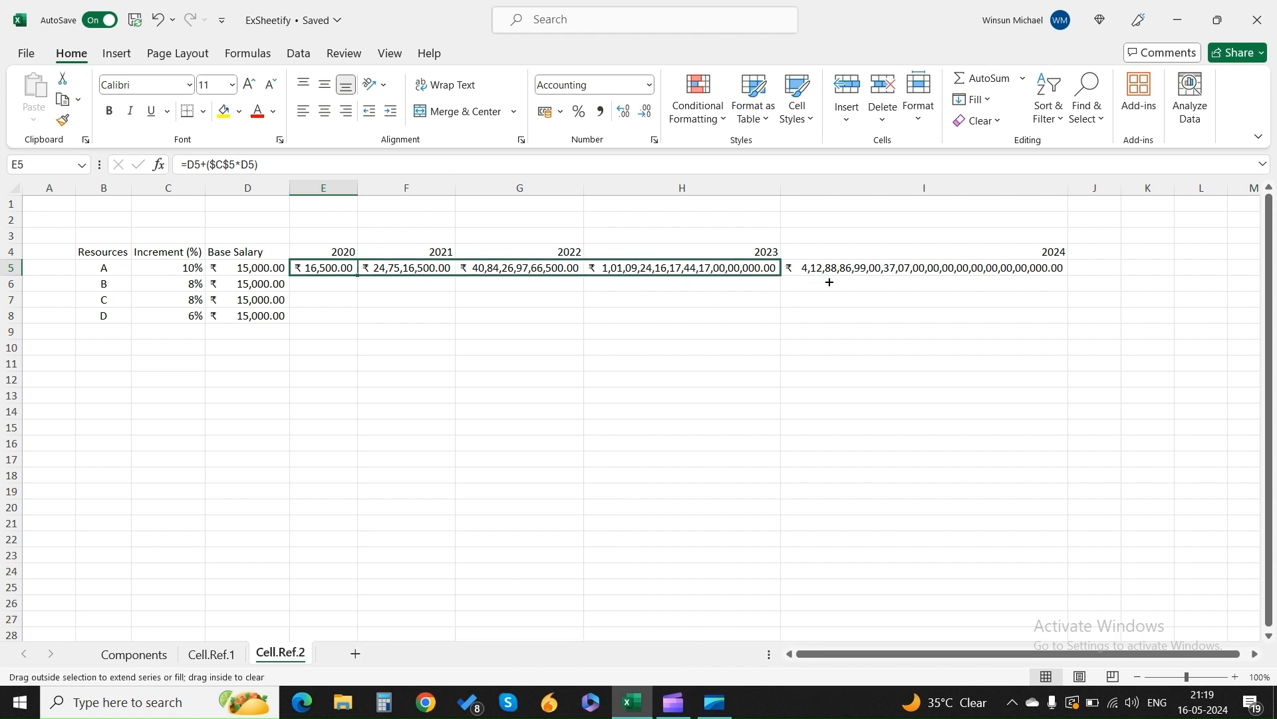
pyautogui.moveTo(924, 269); pyautogui.dragTo(986, 268)
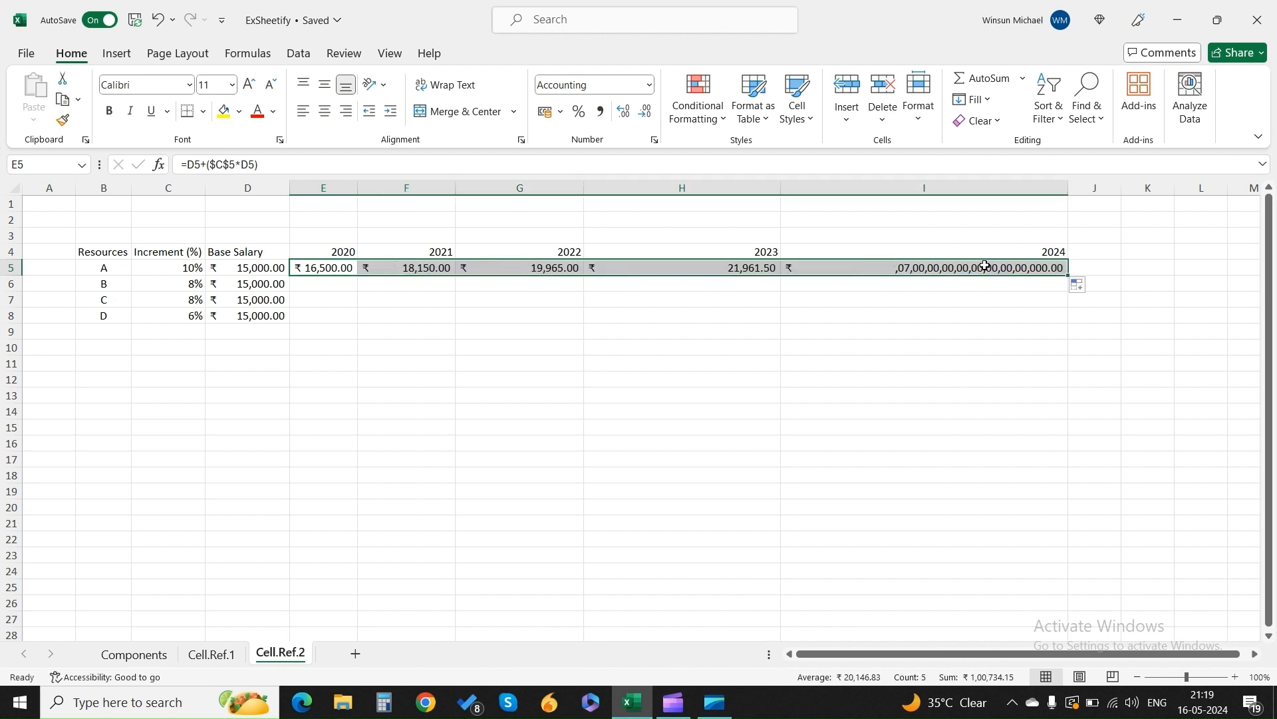
pyautogui.doubleClick(584, 188)
pyautogui.doubleClick(456, 187)
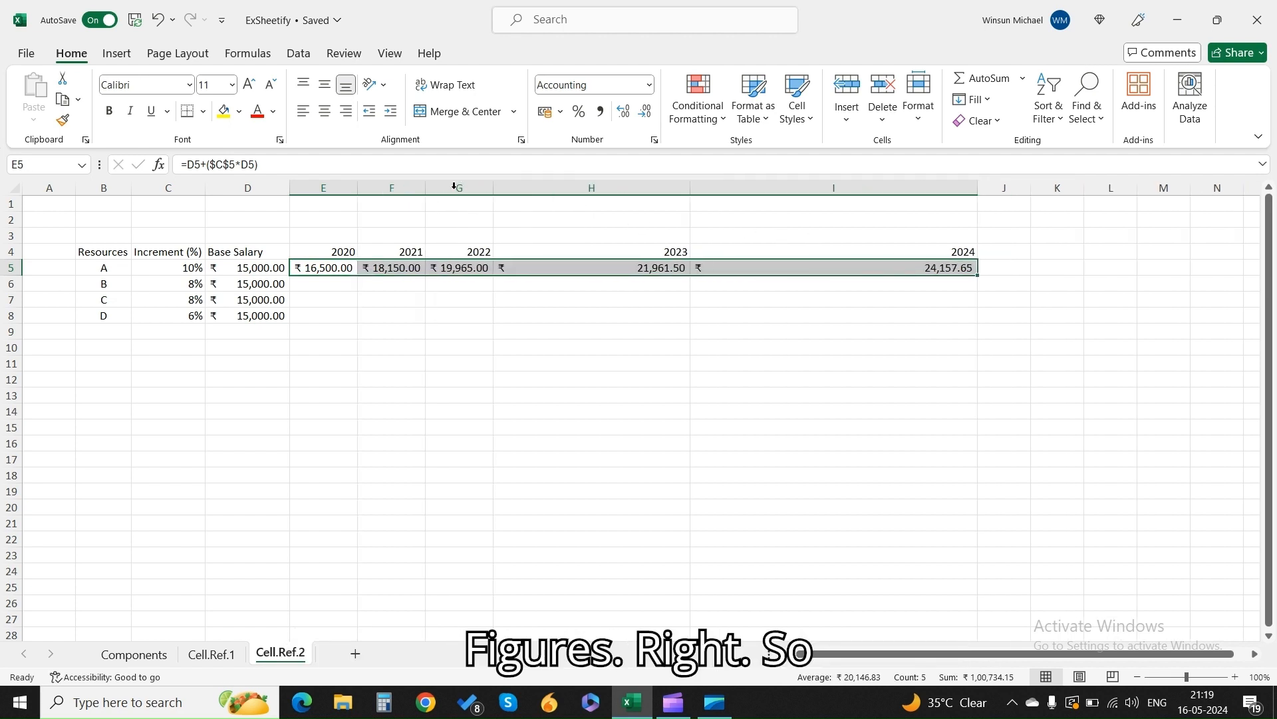
pyautogui.moveTo(689, 188); pyautogui.dragTo(688, 188)
pyautogui.doubleClick(688, 188)
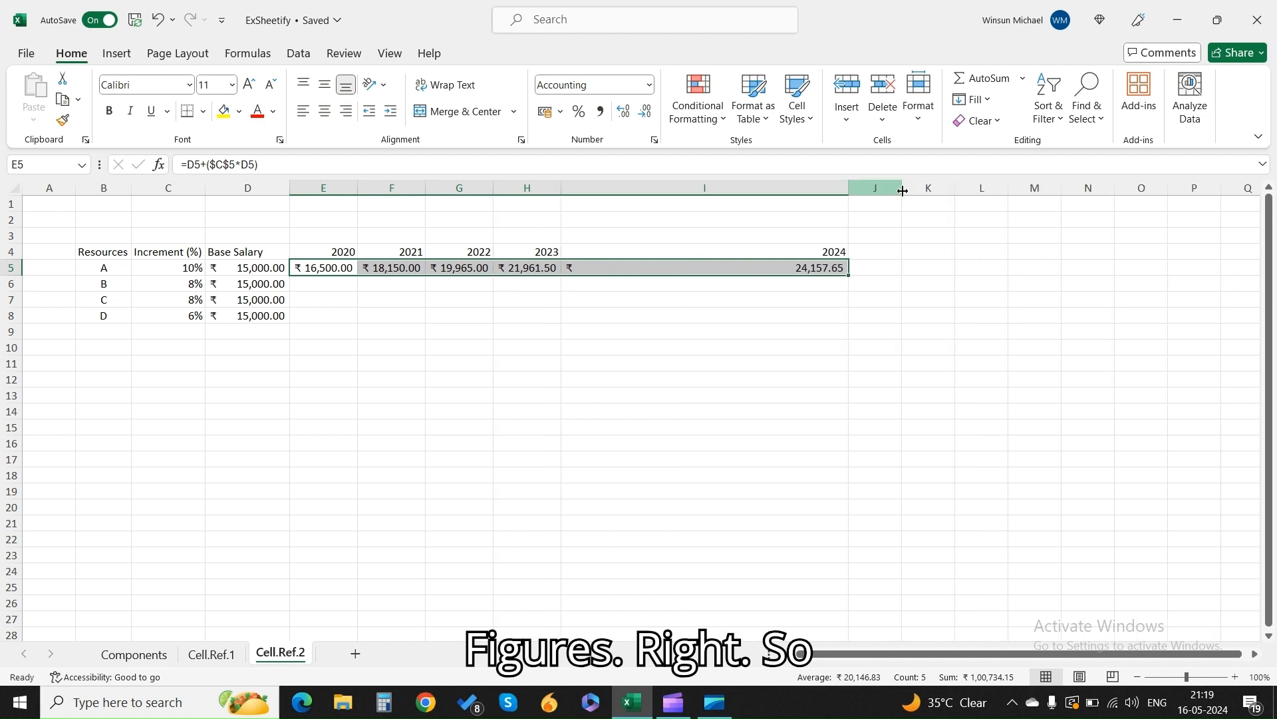
pyautogui.doubleClick(846, 187)
pyautogui.click(758, 271)
pyautogui.click(585, 268)
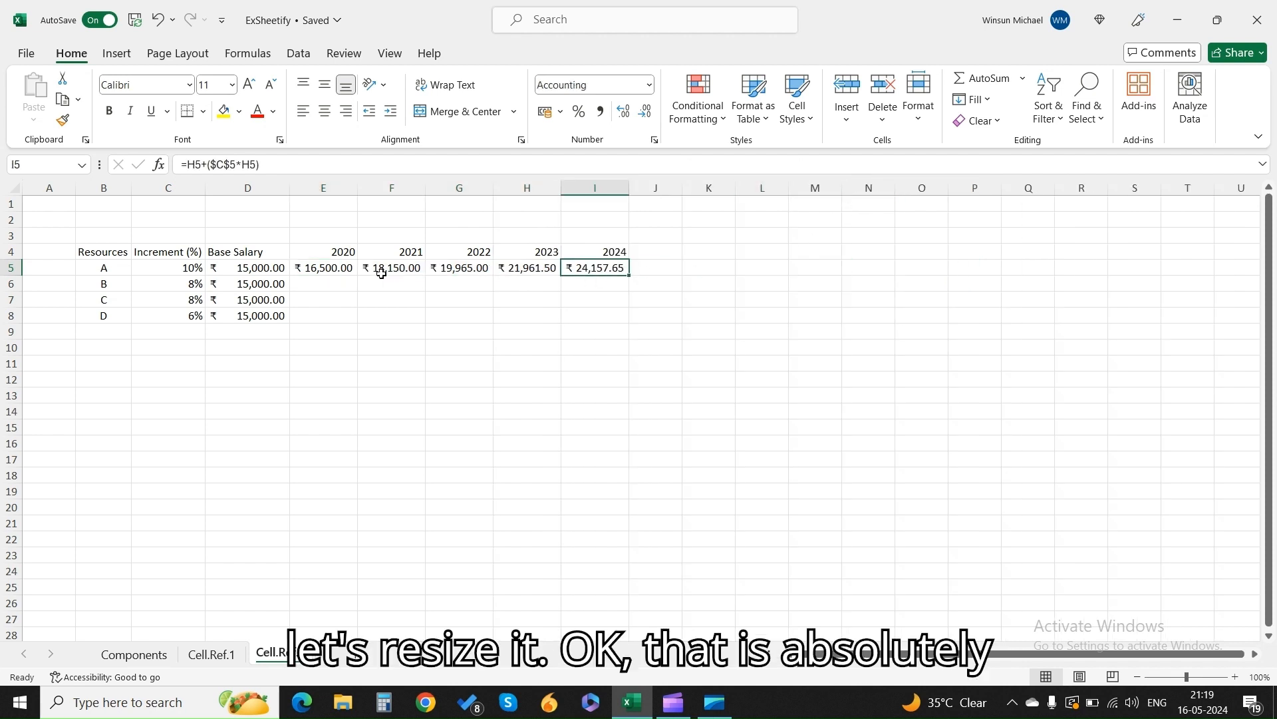
# Fill resource A's 2020 to 2024 salary formulas down through row 8 for resources B, C and D
pyautogui.click(320, 270)
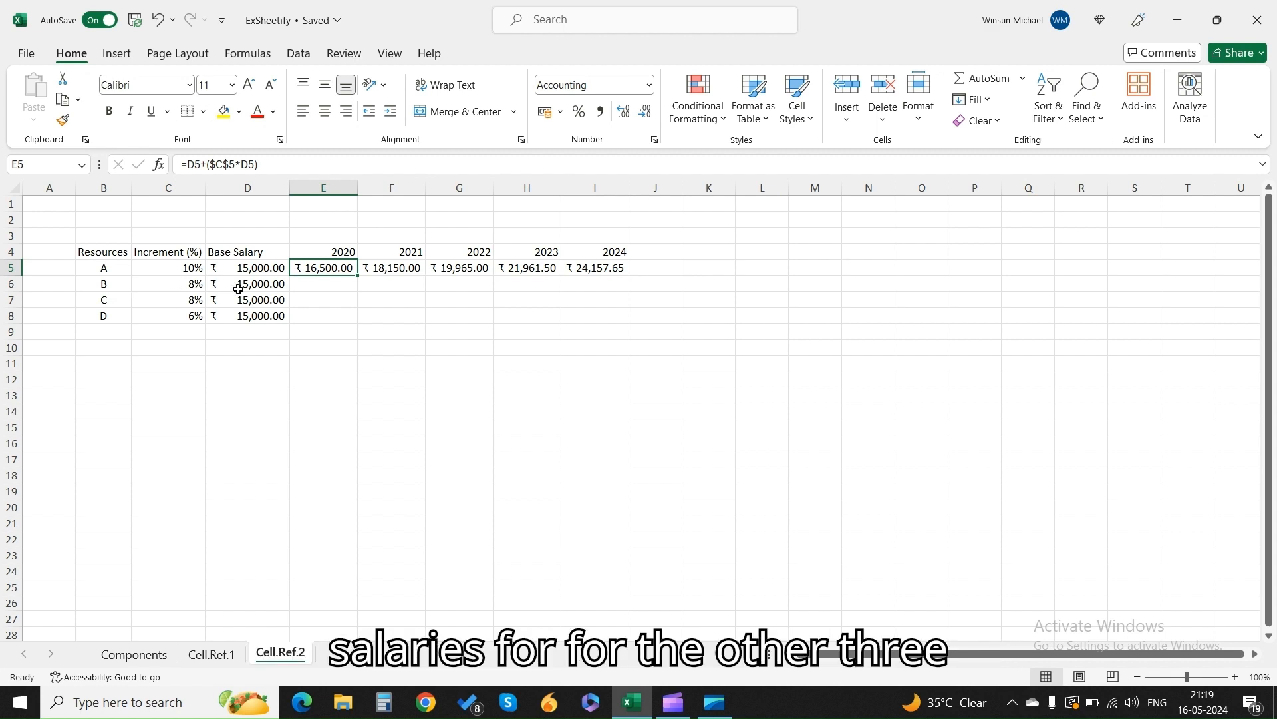
pyautogui.moveTo(103, 285); pyautogui.dragTo(100, 322)
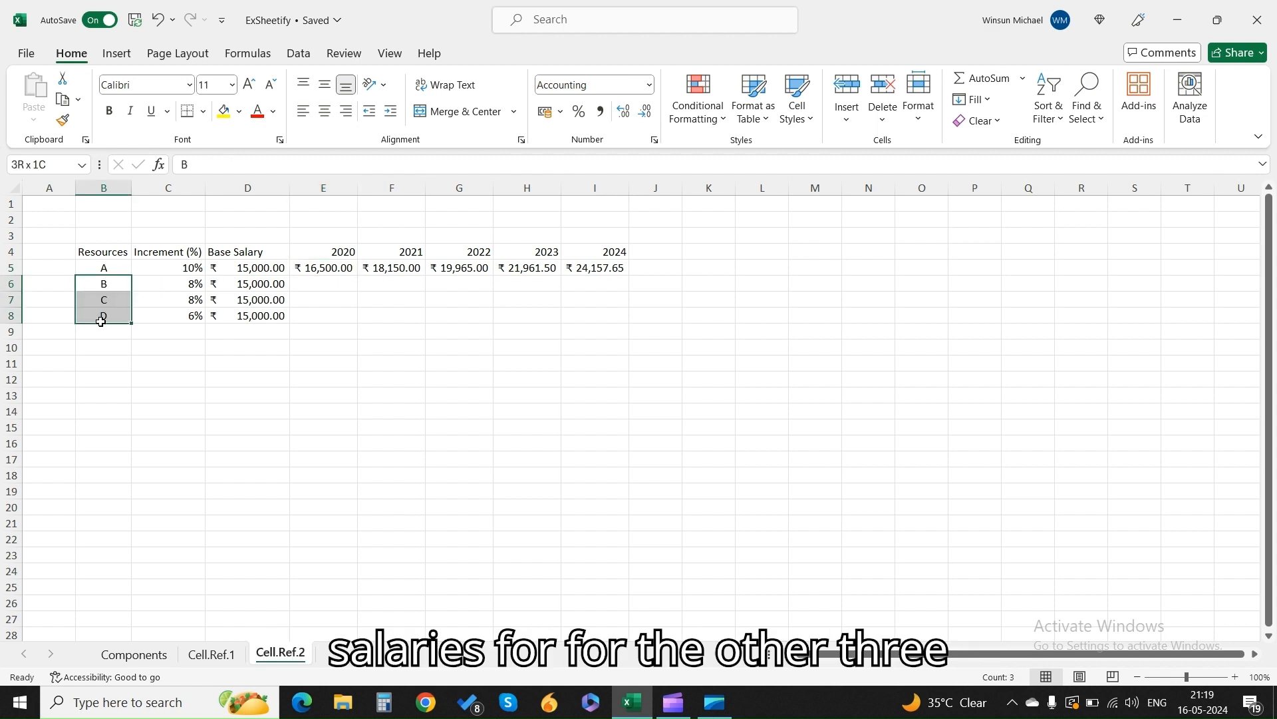
pyautogui.click(441, 298)
pyautogui.moveTo(337, 267); pyautogui.dragTo(632, 325)
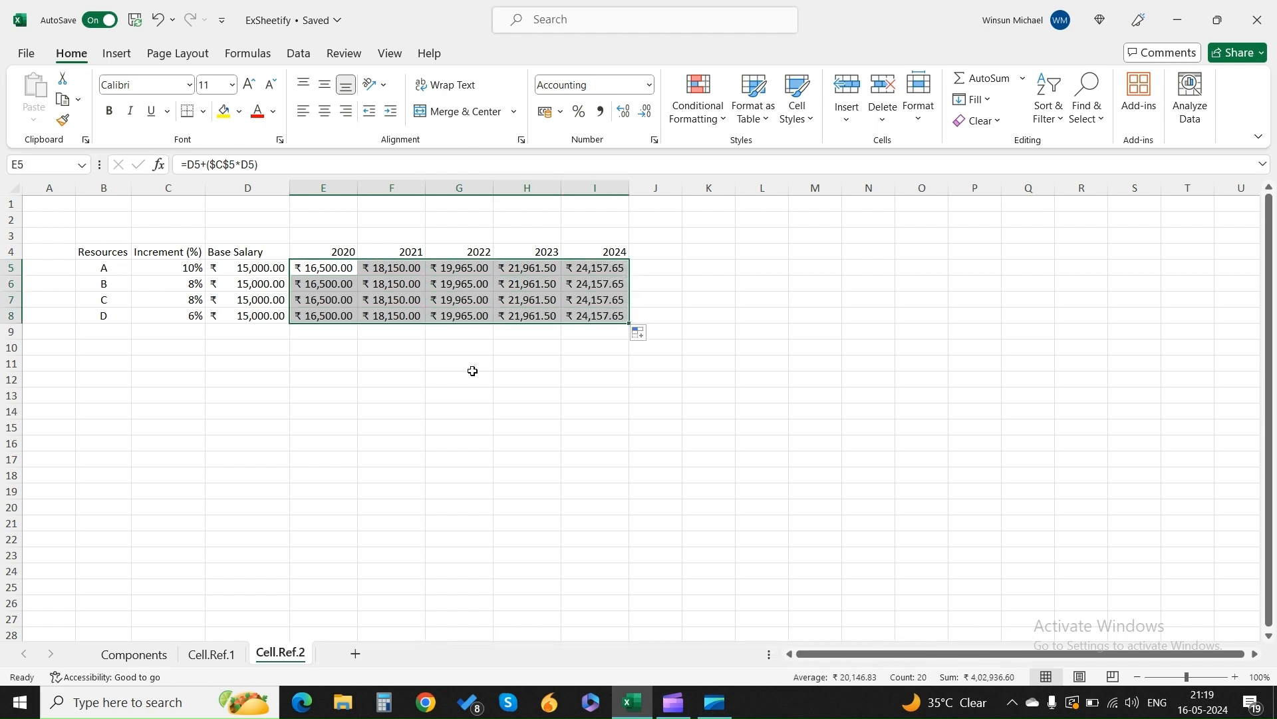
pyautogui.click(412, 364)
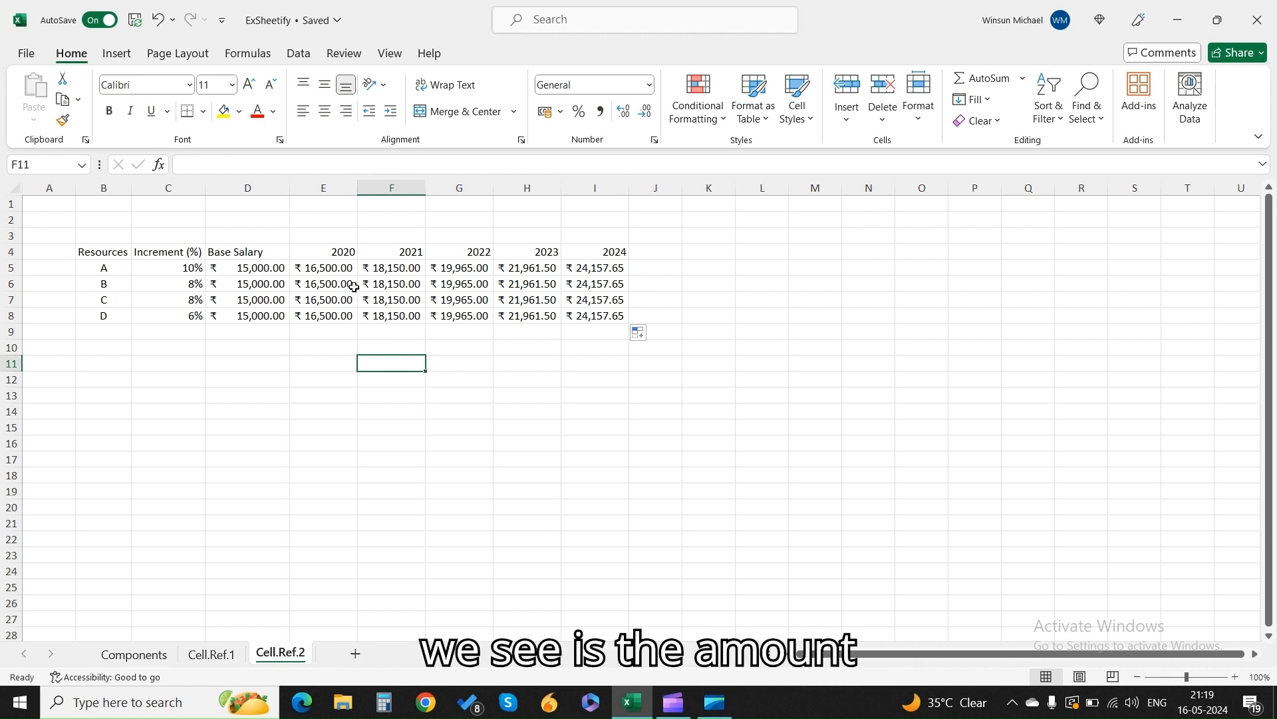
# Compare the salaries in rows 6 to 8 with each resource's increment percentage and check the formula in E6
pyautogui.click(9, 288)
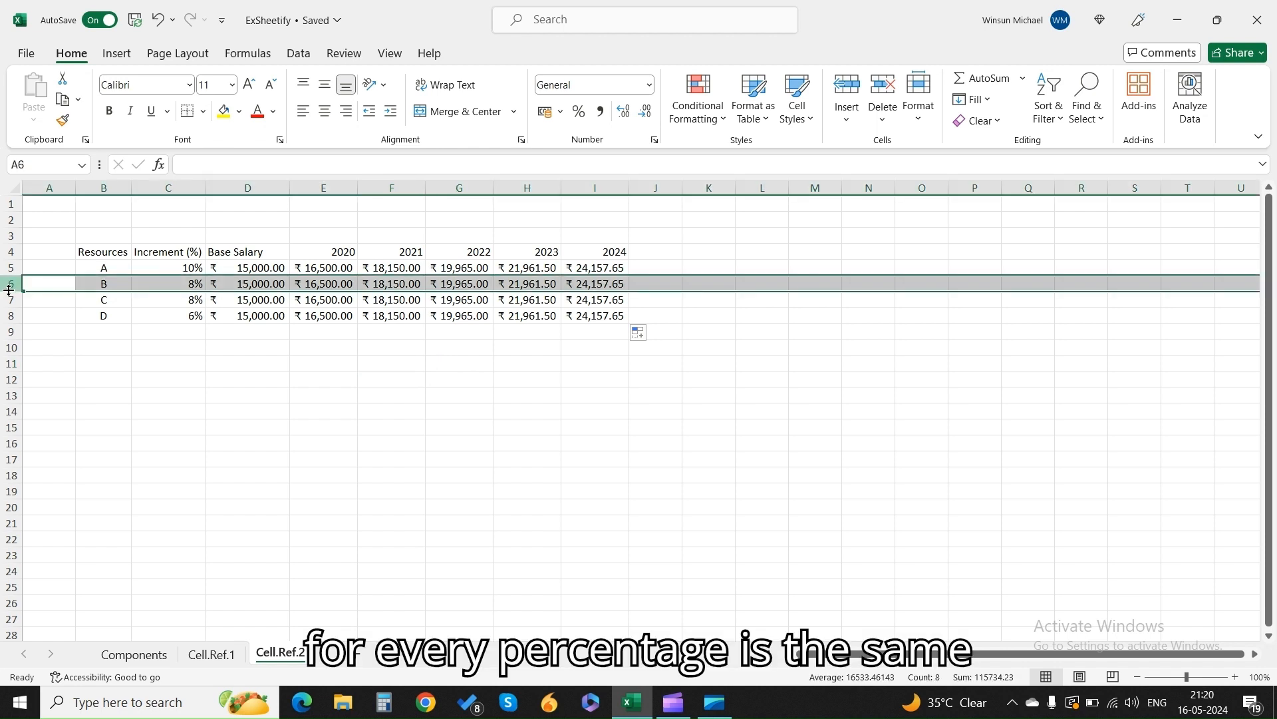
pyautogui.click(9, 299)
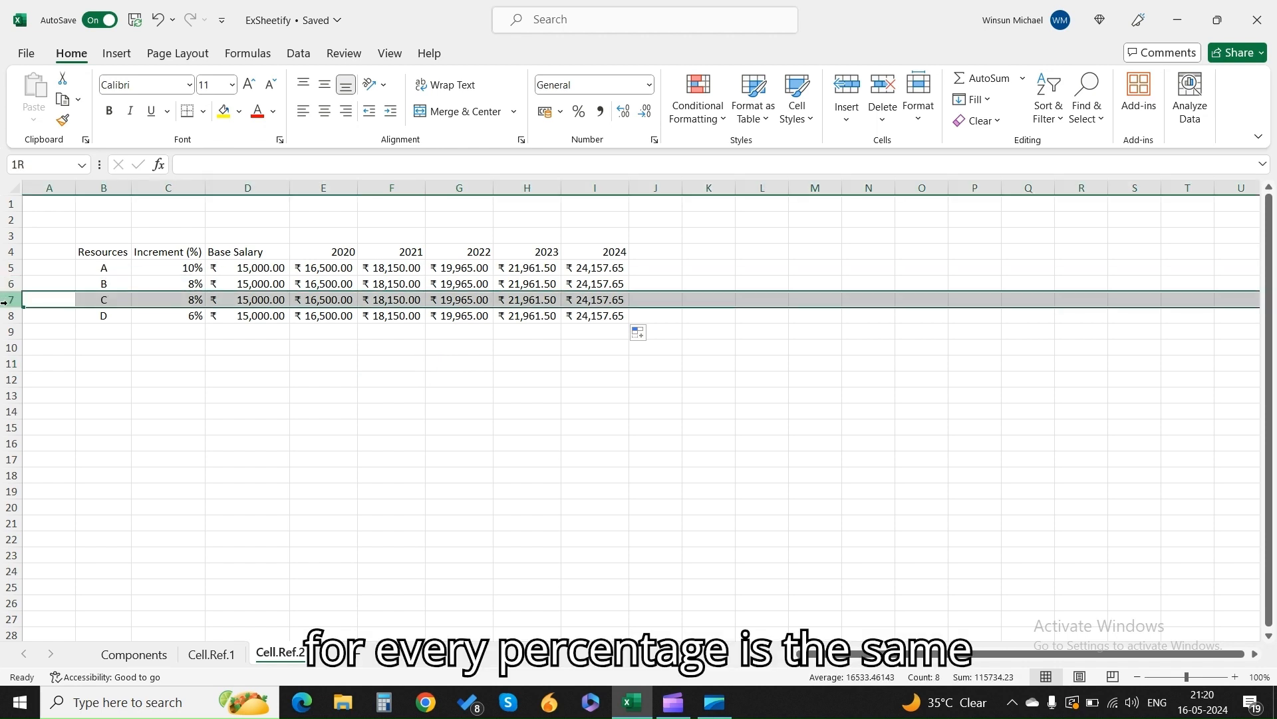
pyautogui.click(177, 318)
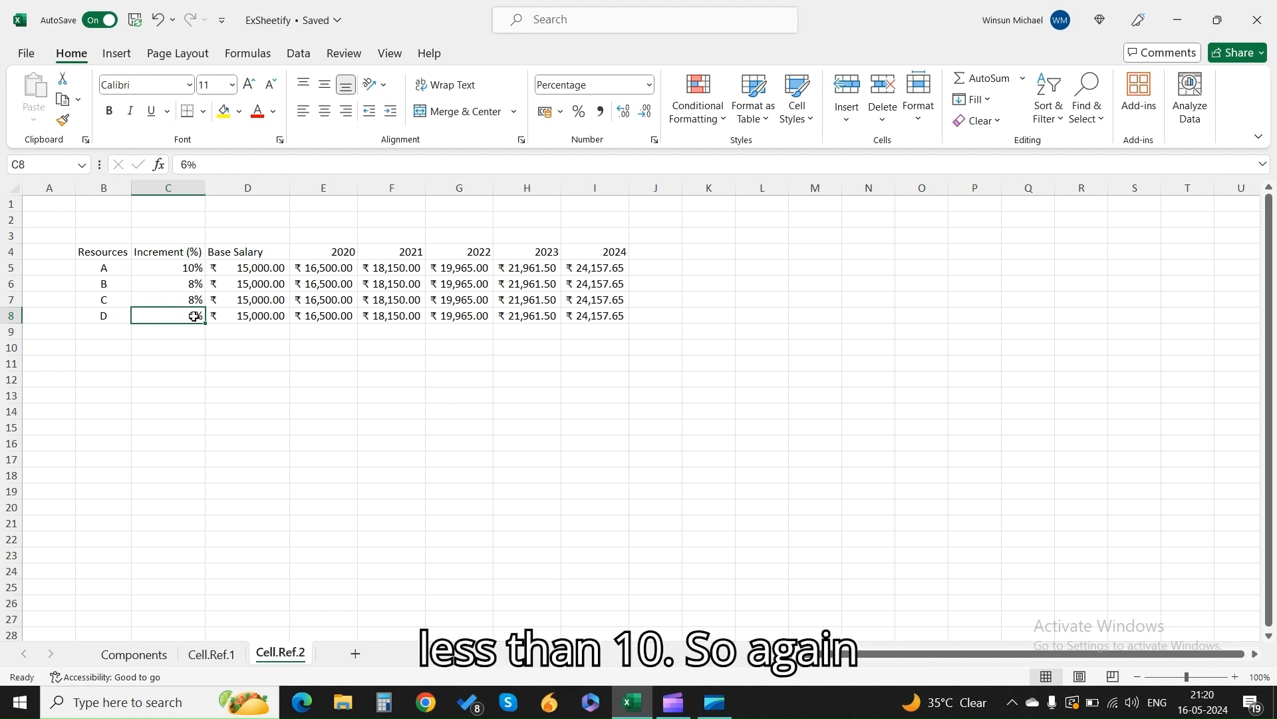
pyautogui.click(337, 281)
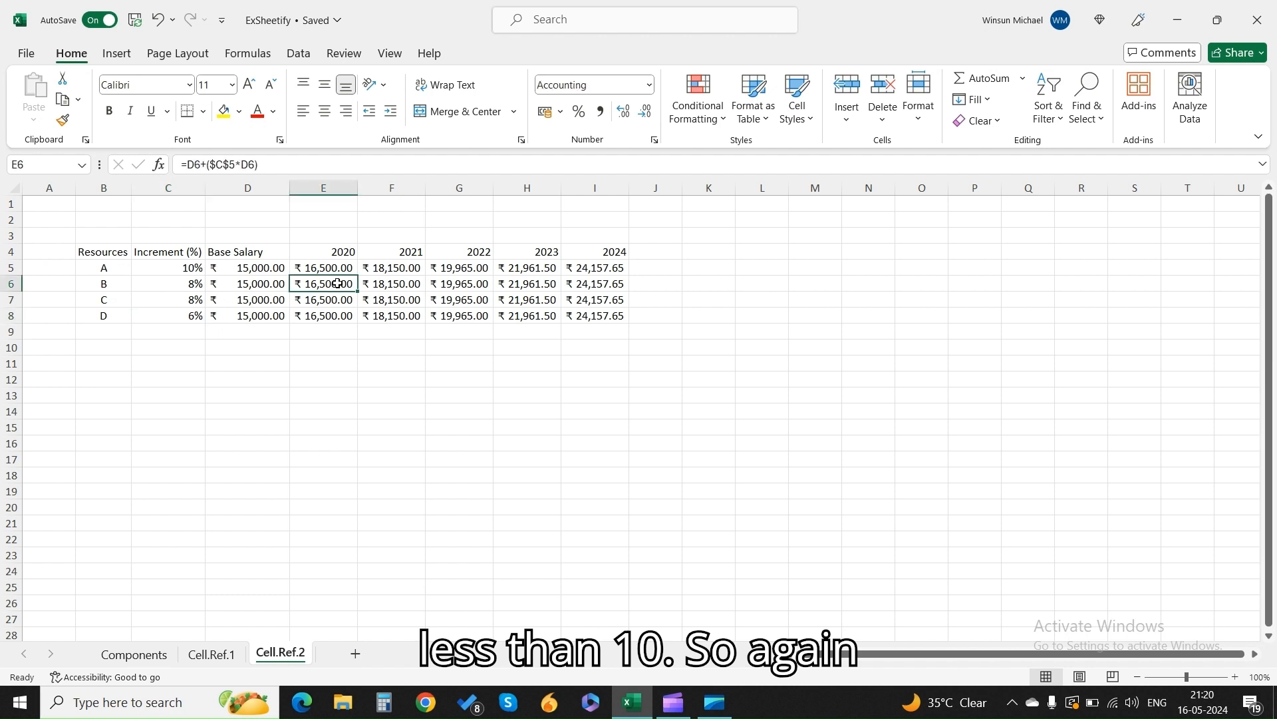
pyautogui.click(331, 269)
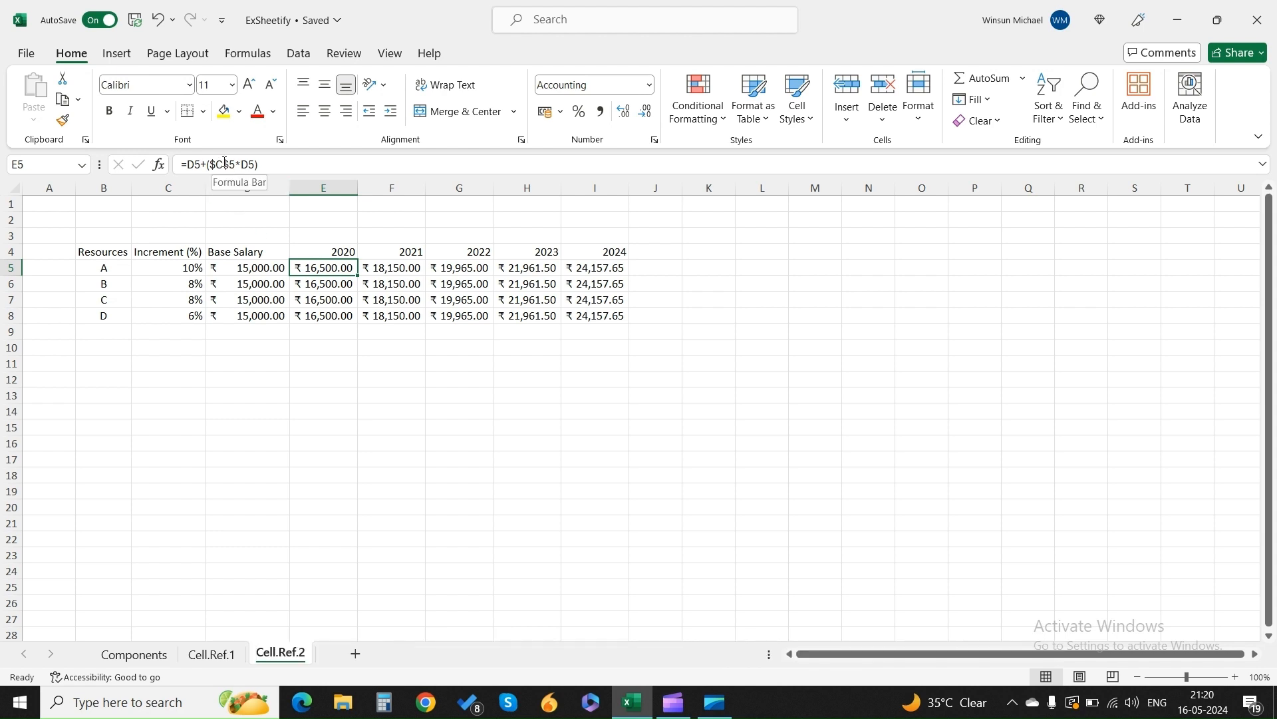
pyautogui.moveTo(234, 164); pyautogui.dragTo(209, 165)
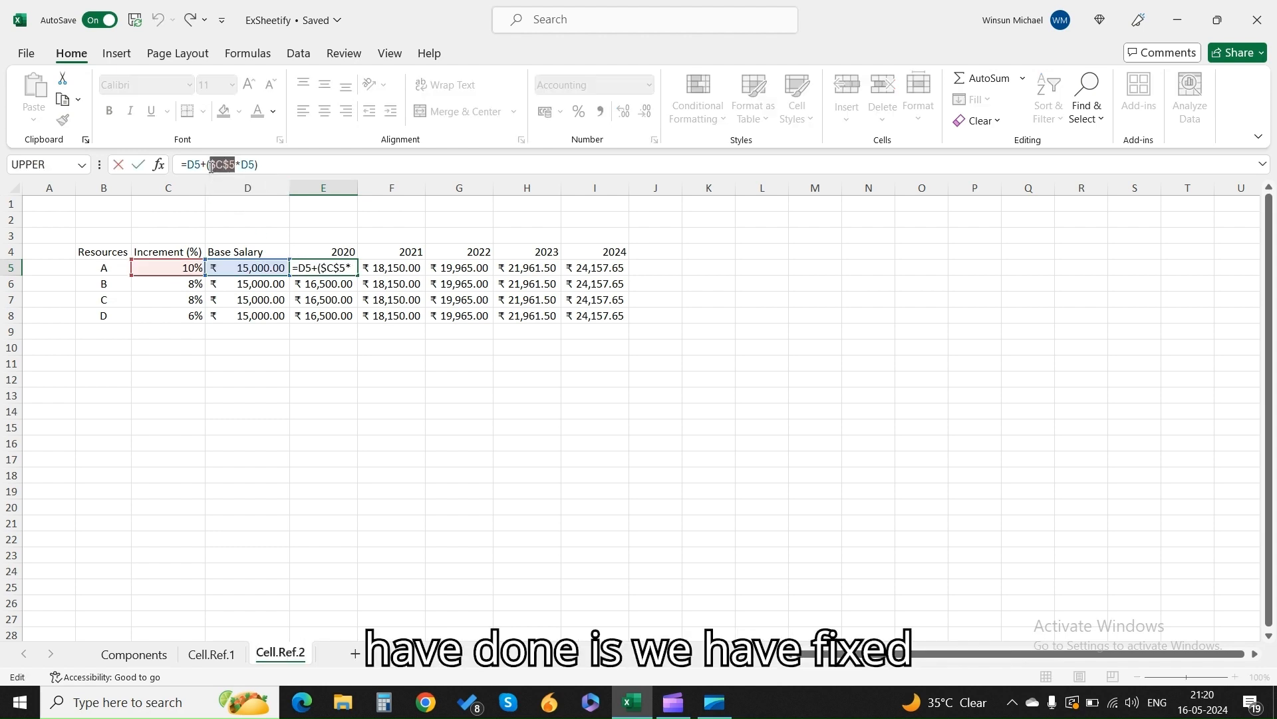
pyautogui.click(259, 209)
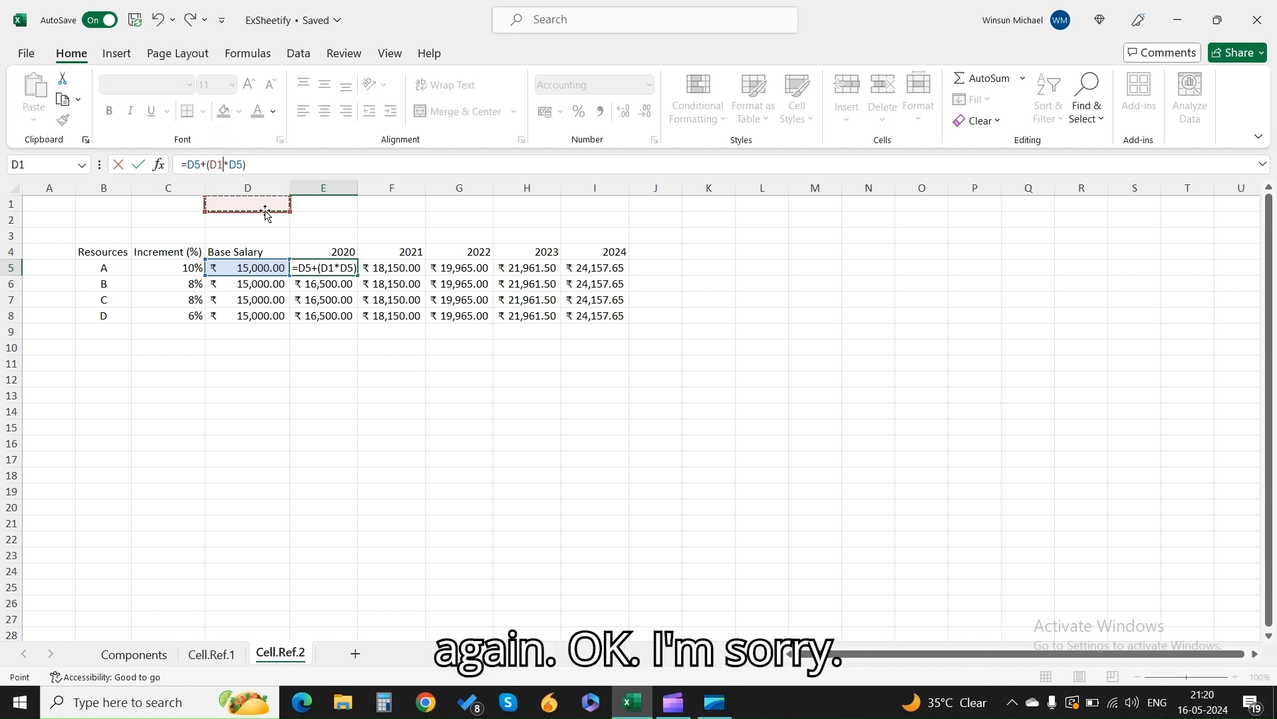
pyautogui.press('BackSpace')
pyautogui.press('BackSpace')
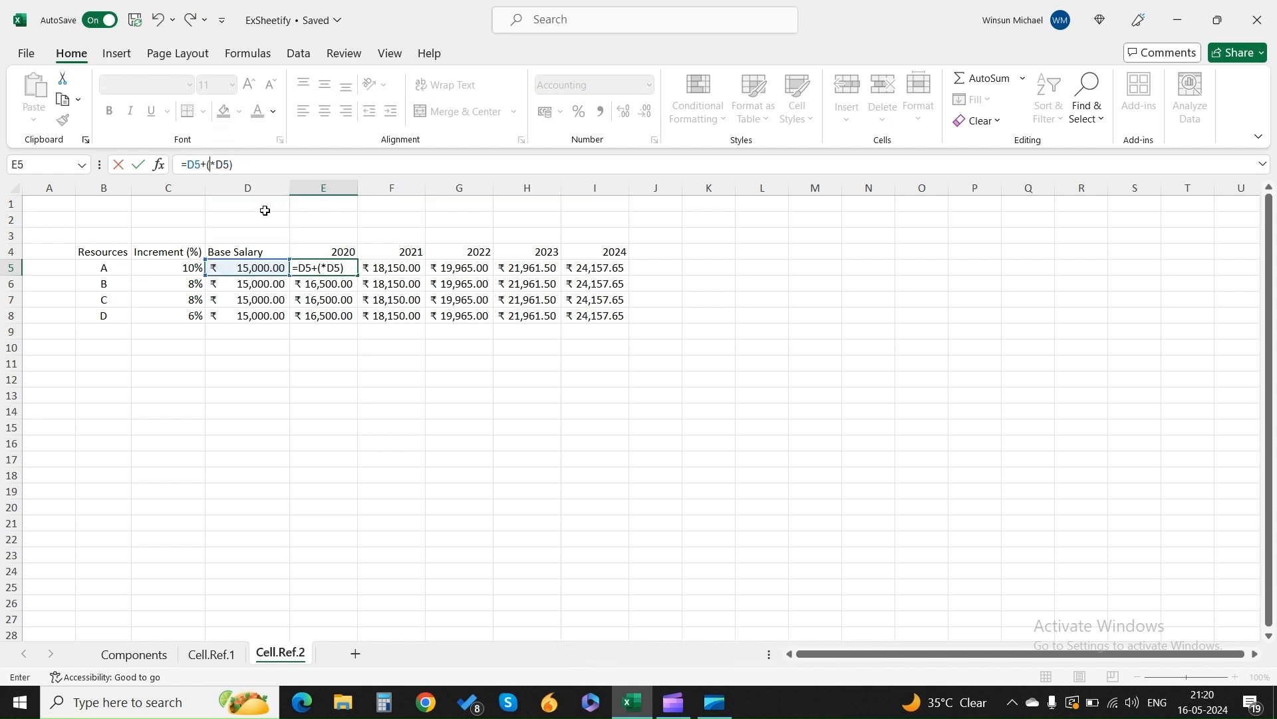
pyautogui.hotkey('ctrl', 'z')
pyautogui.hotkey('ctrl', 'z')
pyautogui.hotkey('ctrl', 'z')
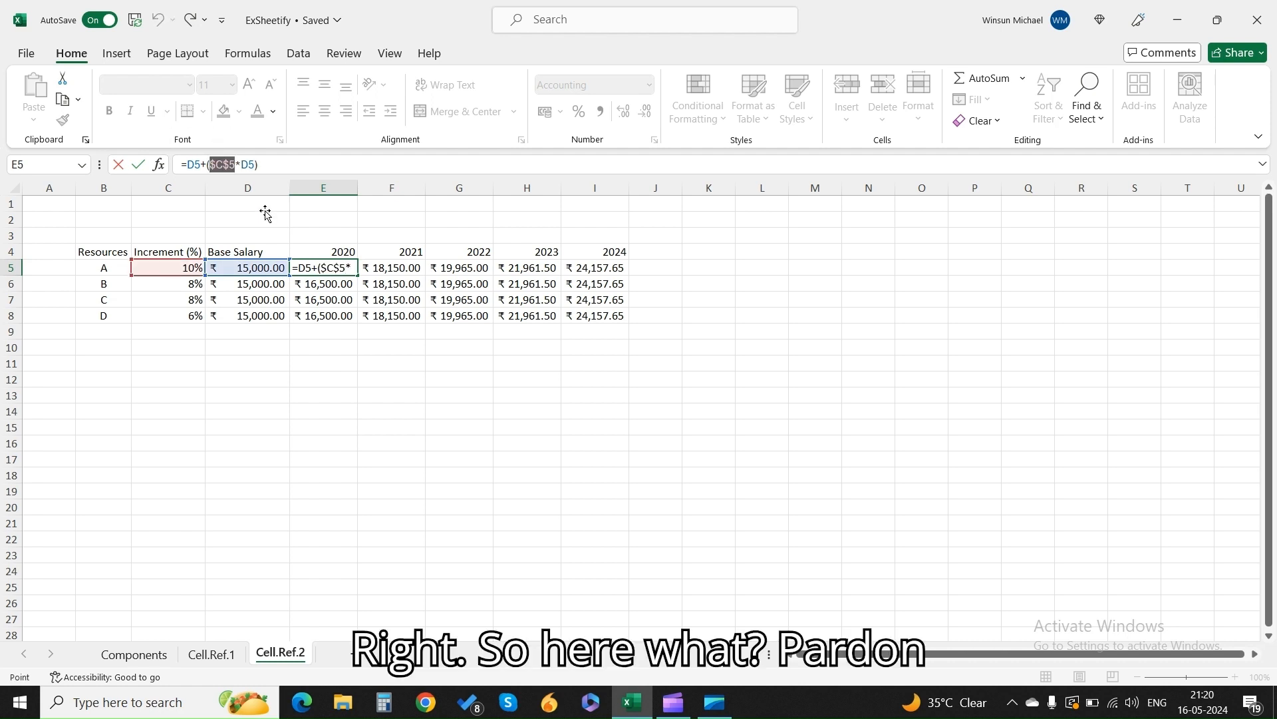
pyautogui.click(265, 210)
pyautogui.hotkey('ctrl', 'z')
pyautogui.press('Tab')
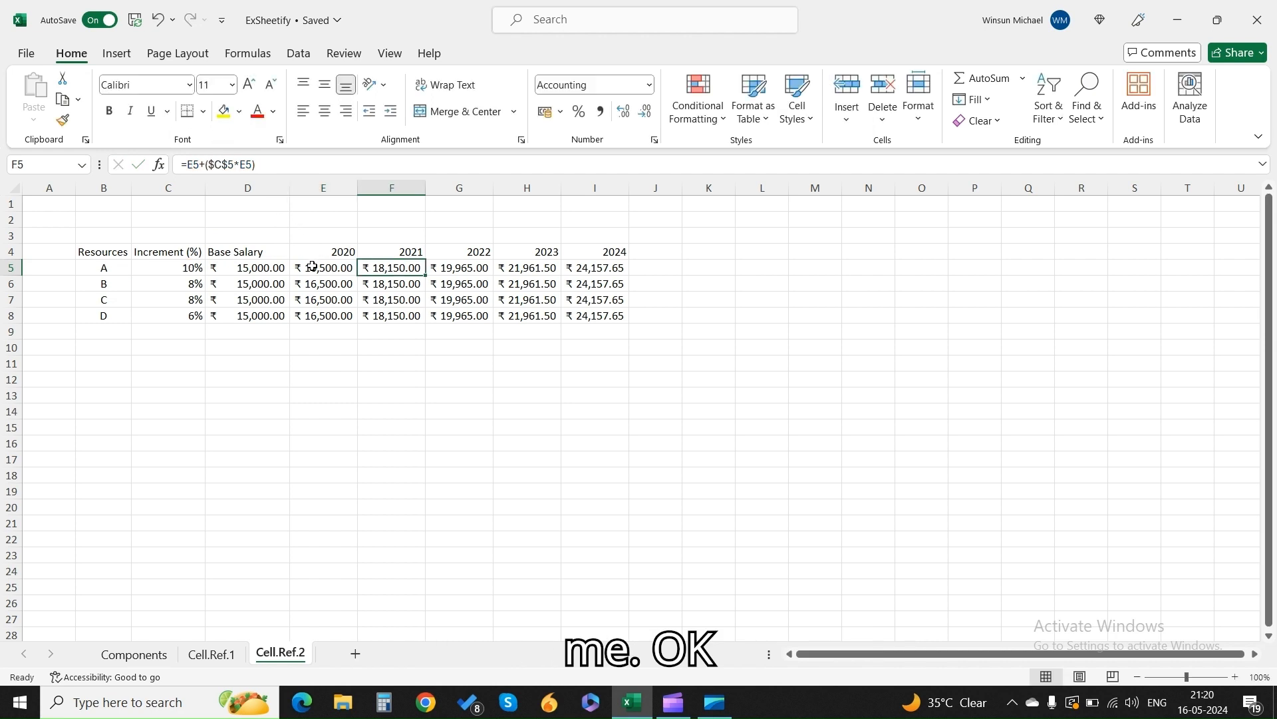
# Examine E5's formula and trace its fixed increment reference to column C, row 5 and cell C5
pyautogui.click(310, 267)
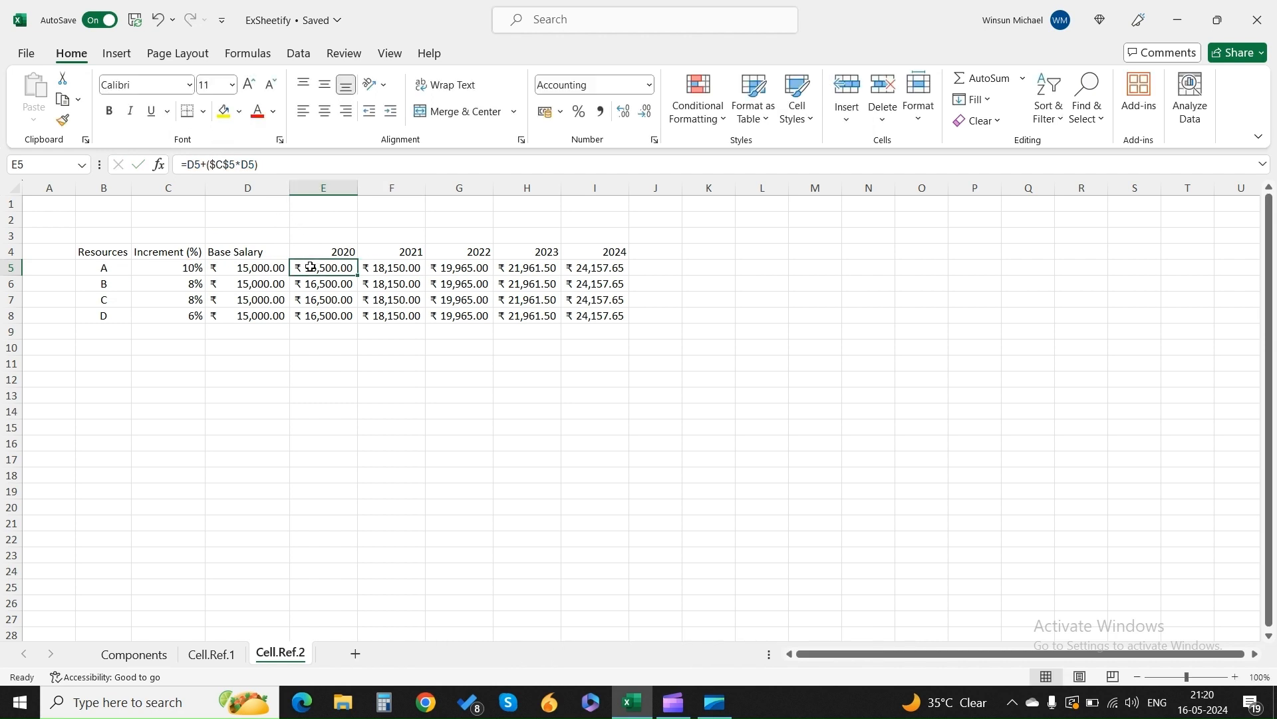
pyautogui.click(169, 187)
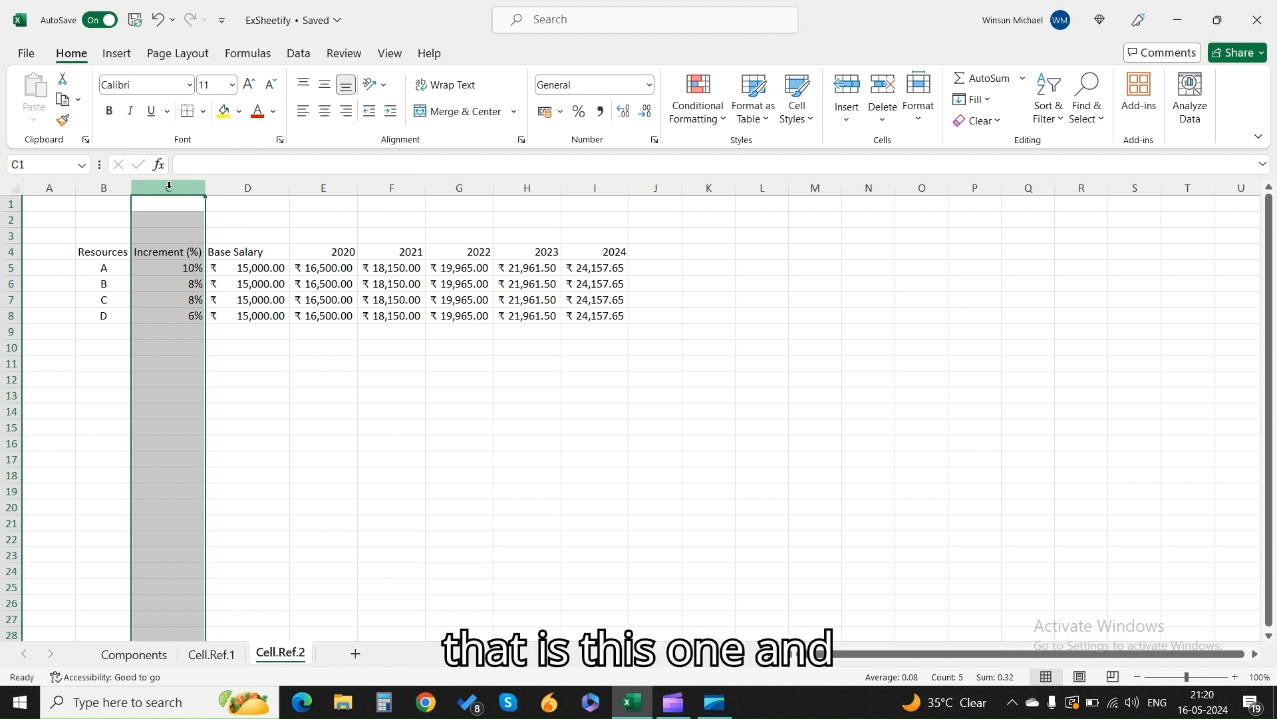
pyautogui.click(313, 269)
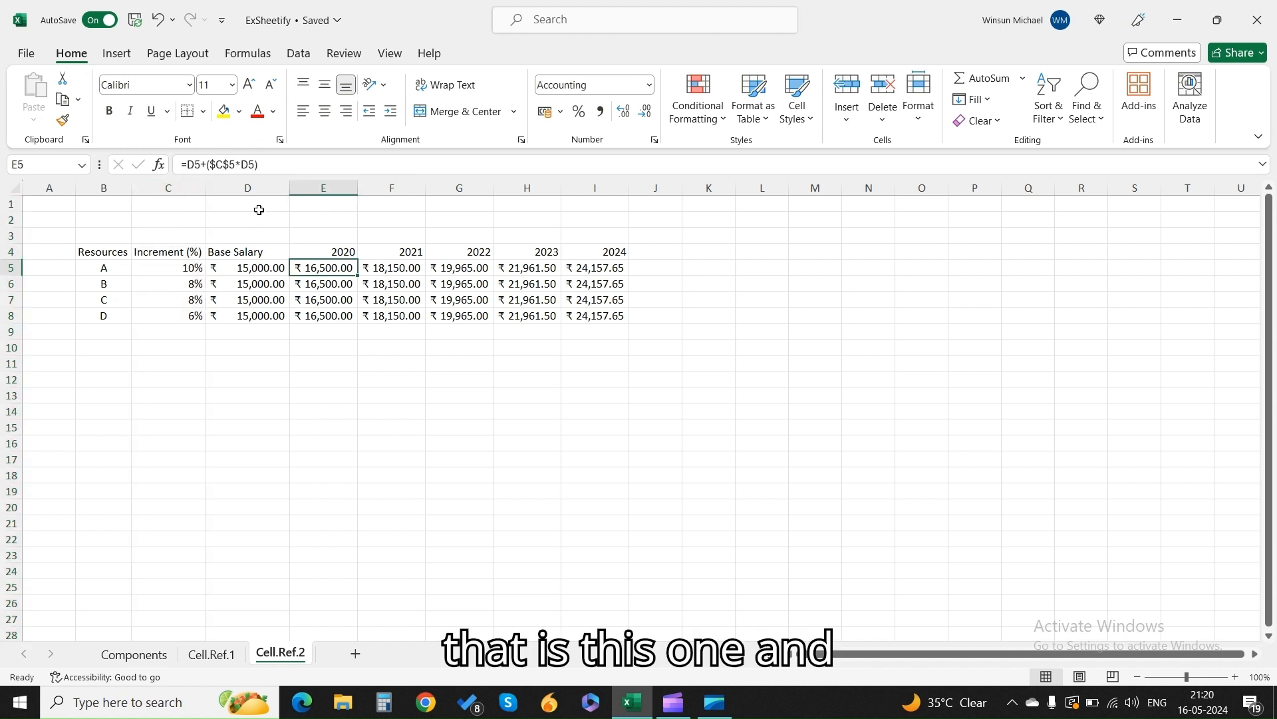
pyautogui.click(11, 268)
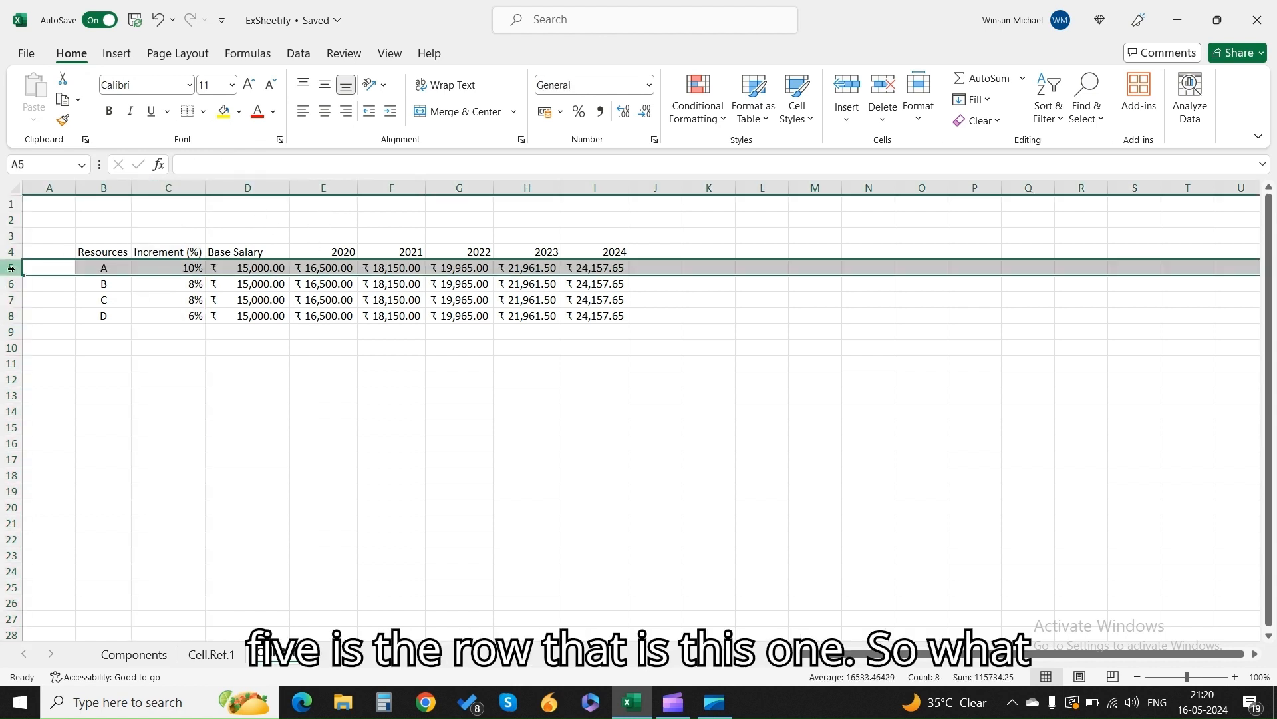
pyautogui.click(178, 272)
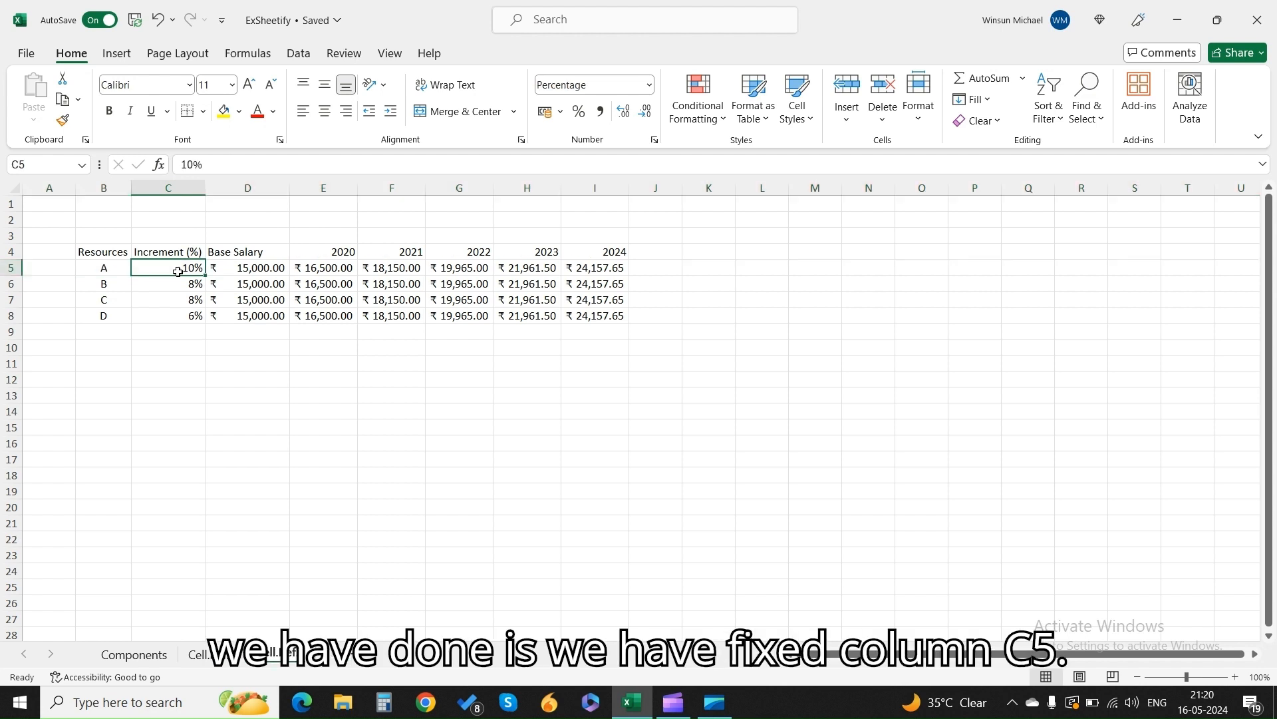
pyautogui.click(330, 267)
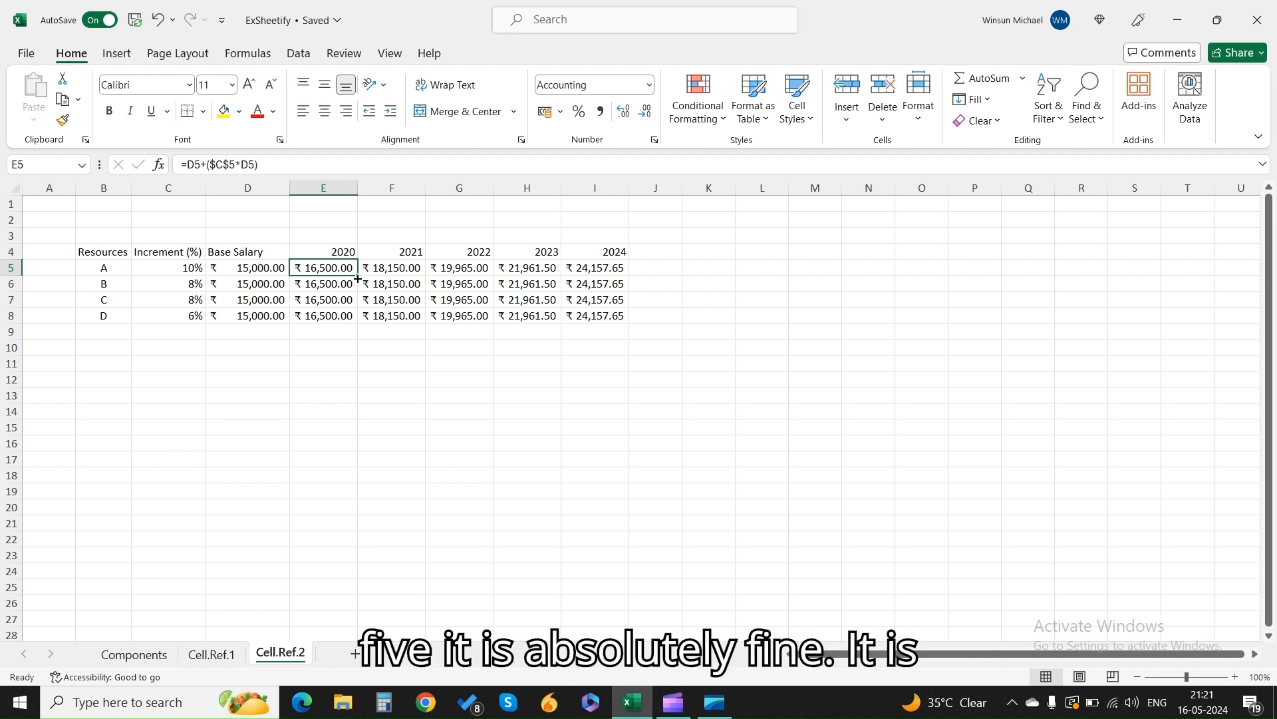
# Refill resource A's 2020 formula across row 5 through 2024 and check the formulas in G5 and I8
pyautogui.moveTo(359, 275); pyautogui.dragTo(610, 280)
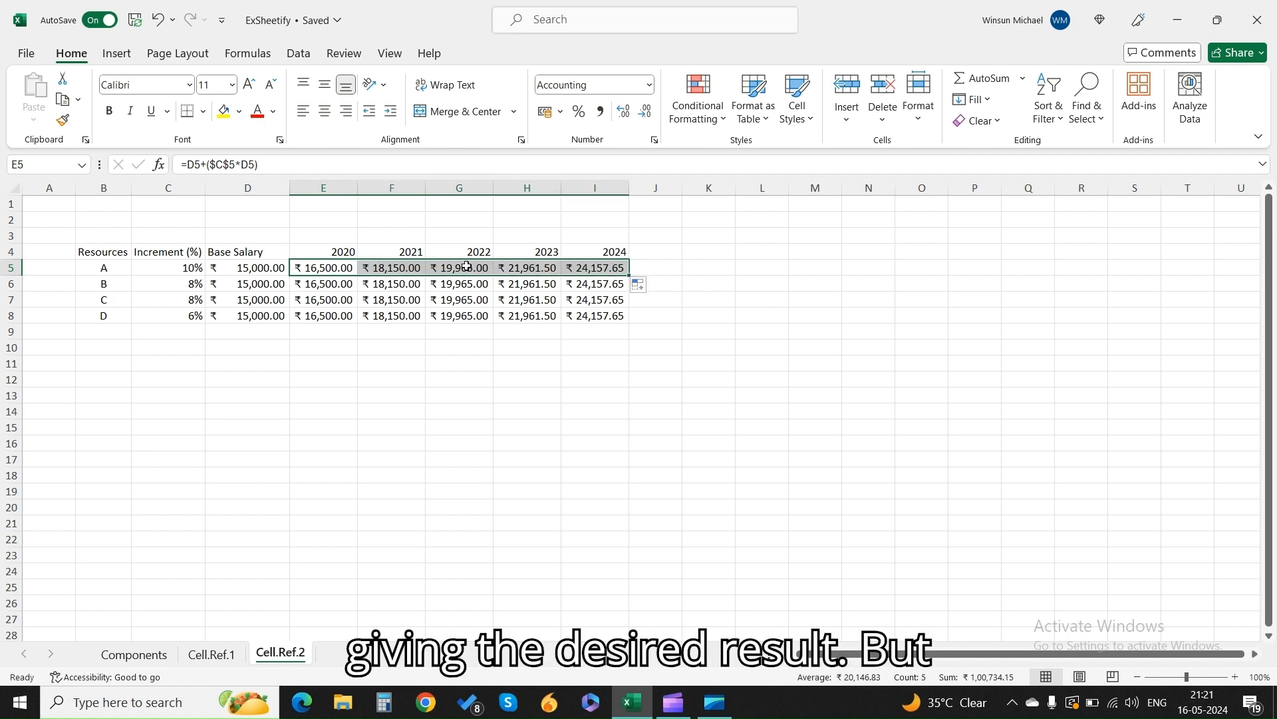
pyautogui.click(434, 266)
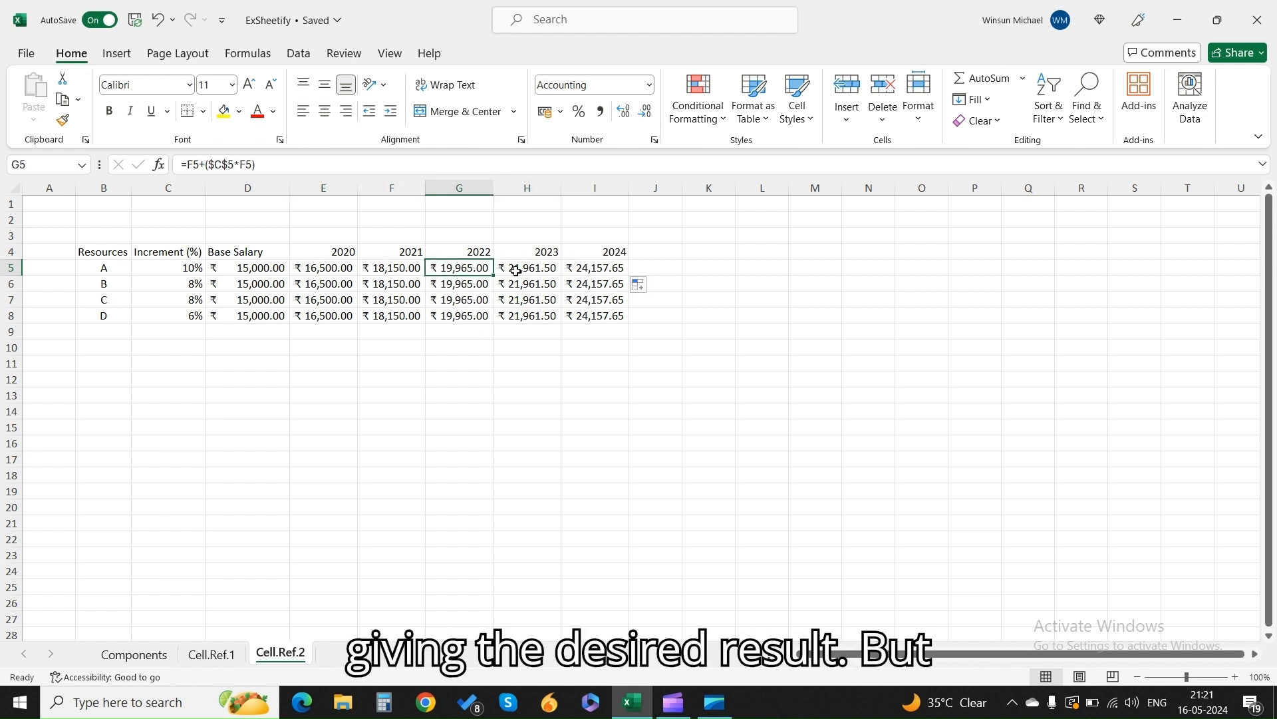
pyautogui.click(619, 317)
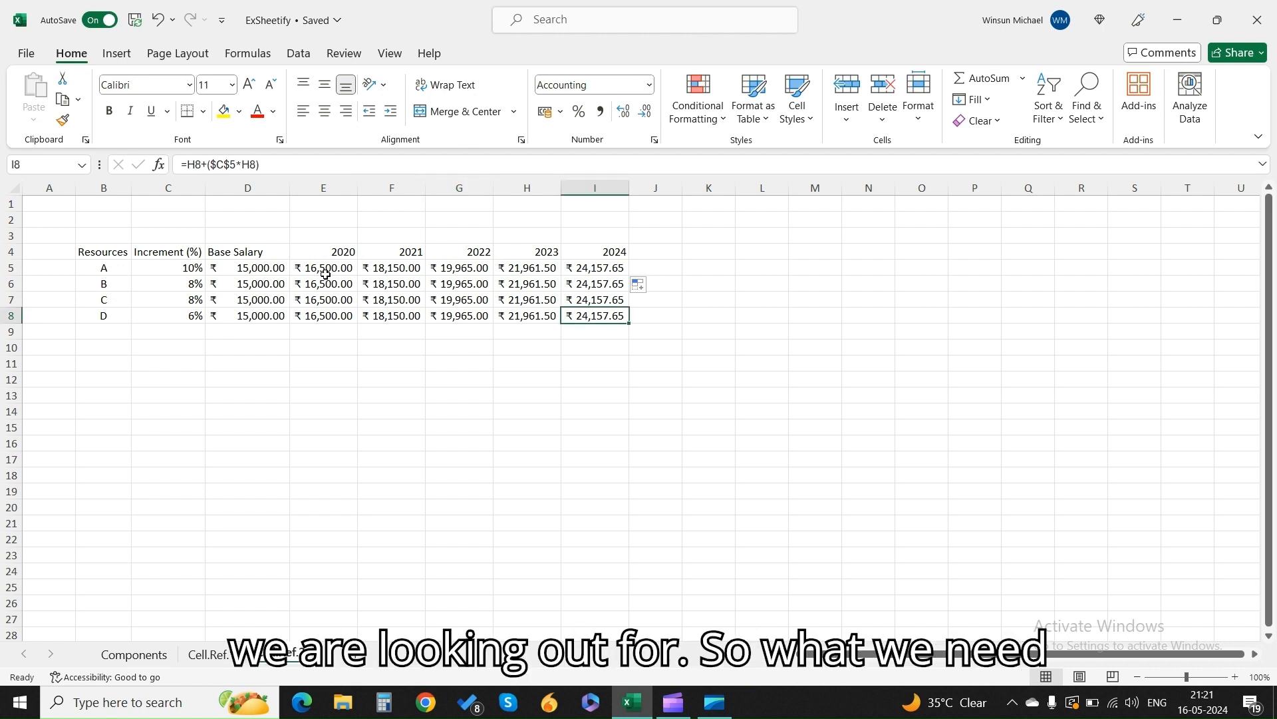
pyautogui.click(181, 189)
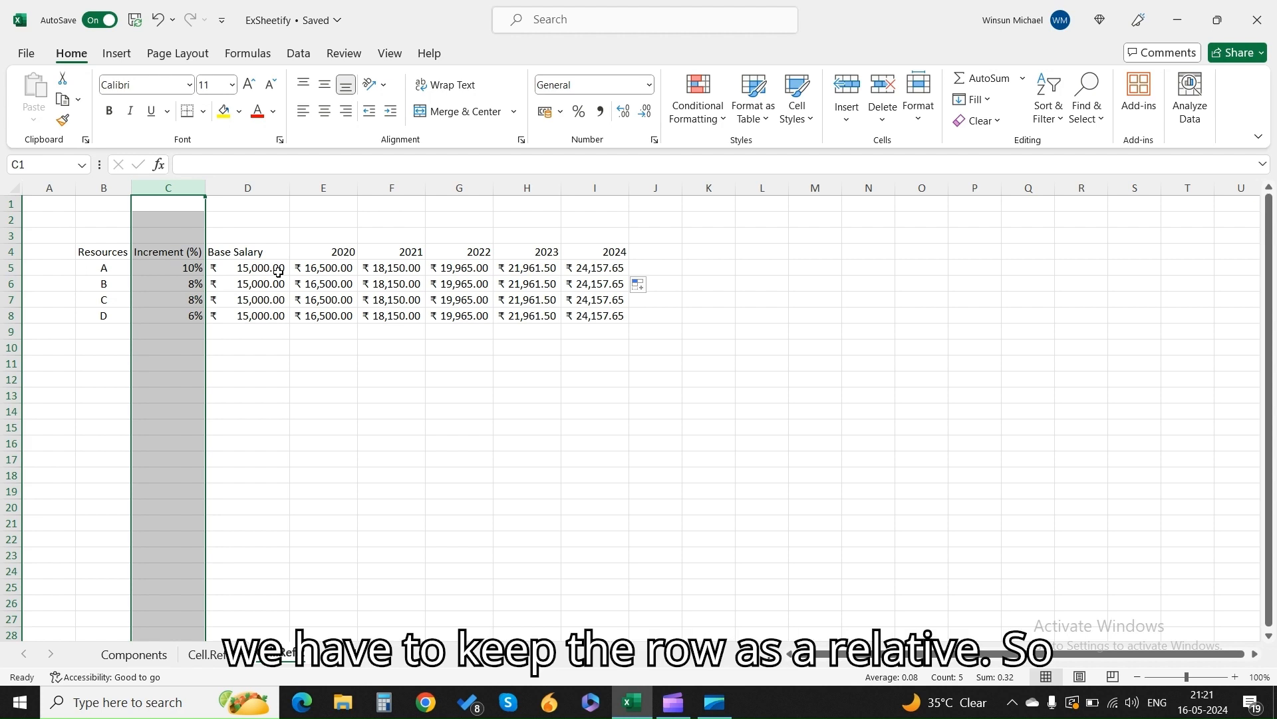
# Change the increment reference in E5 to $C5 so only the column is fixed, giving =D5+($C5*D5)
pyautogui.click(324, 267)
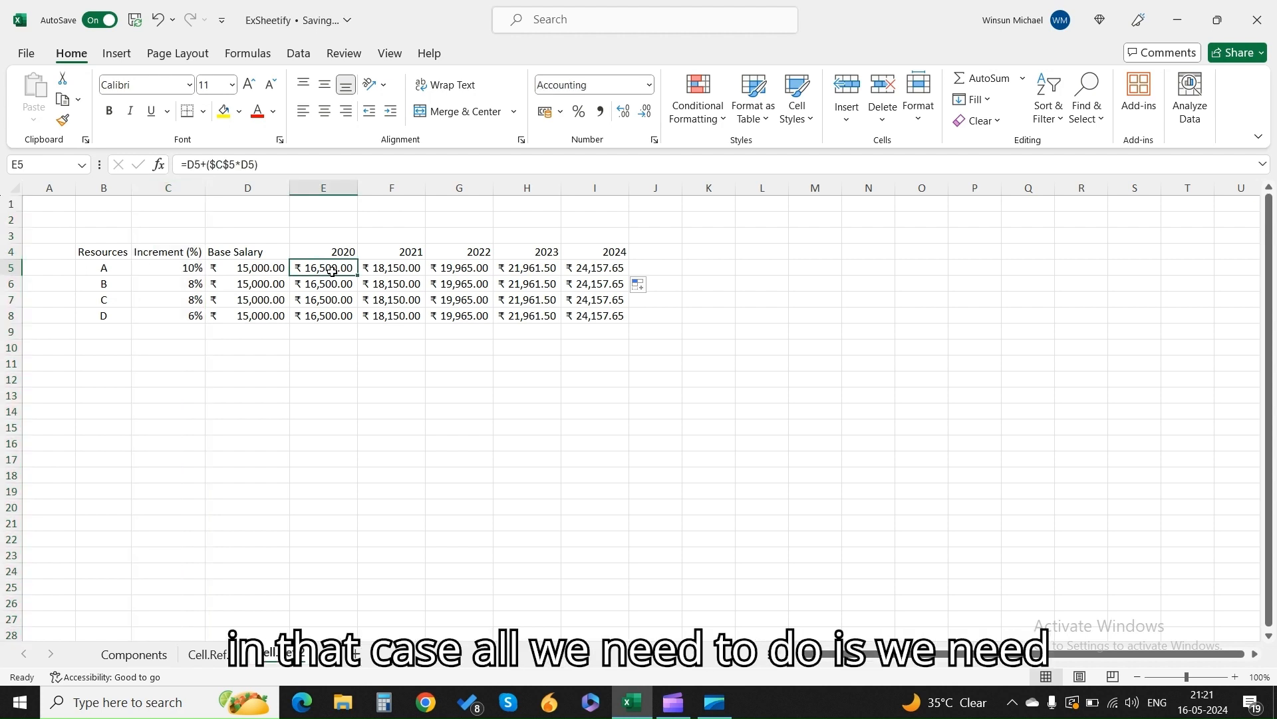
pyautogui.click(230, 164)
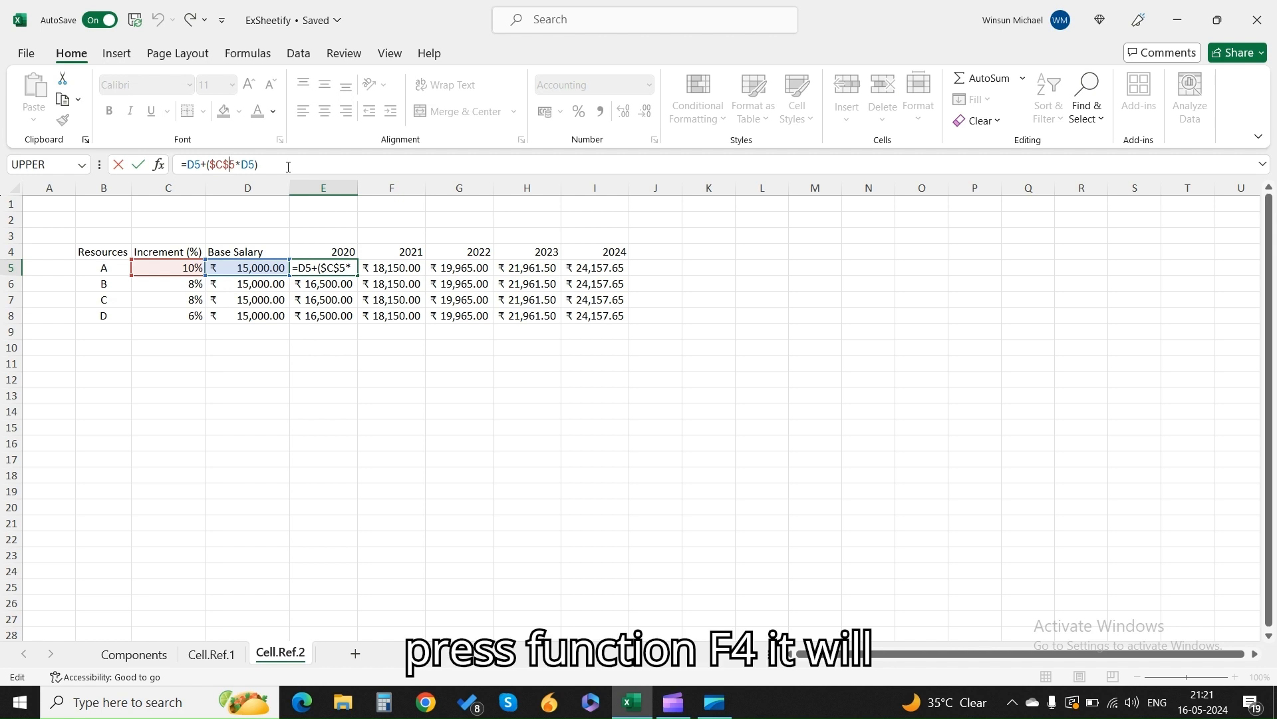
pyautogui.press('super')
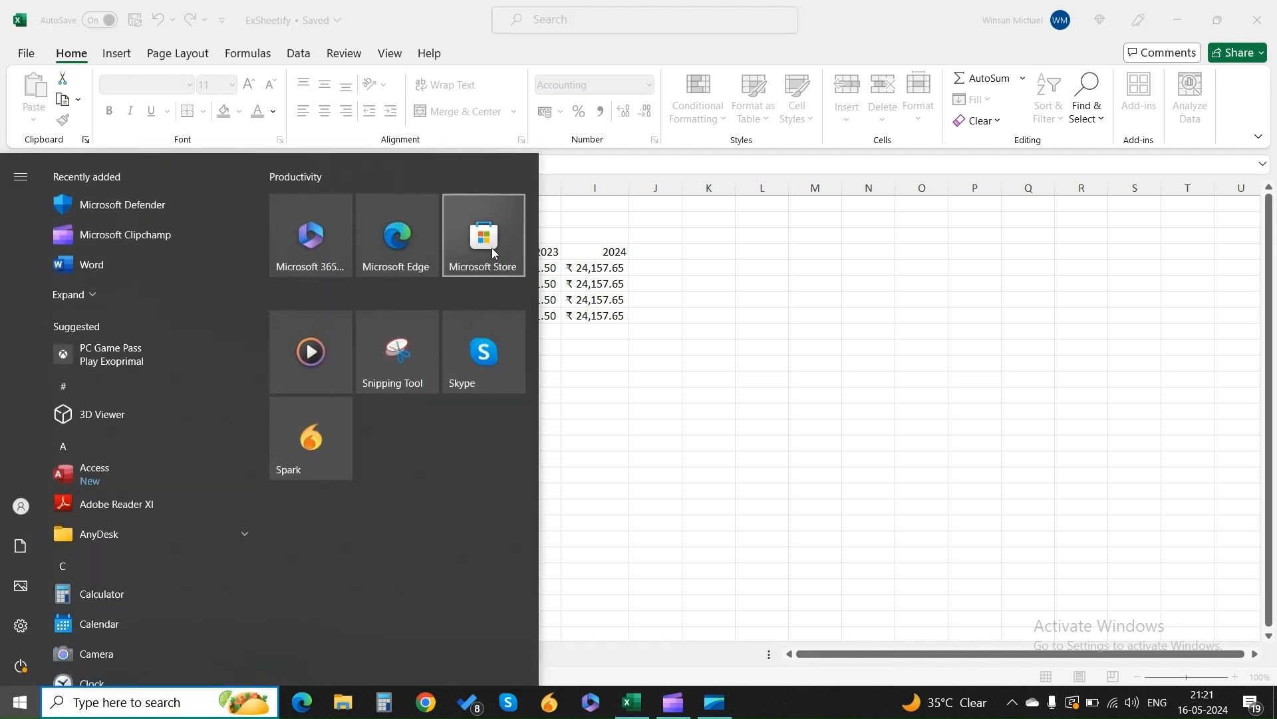
pyautogui.click(730, 388)
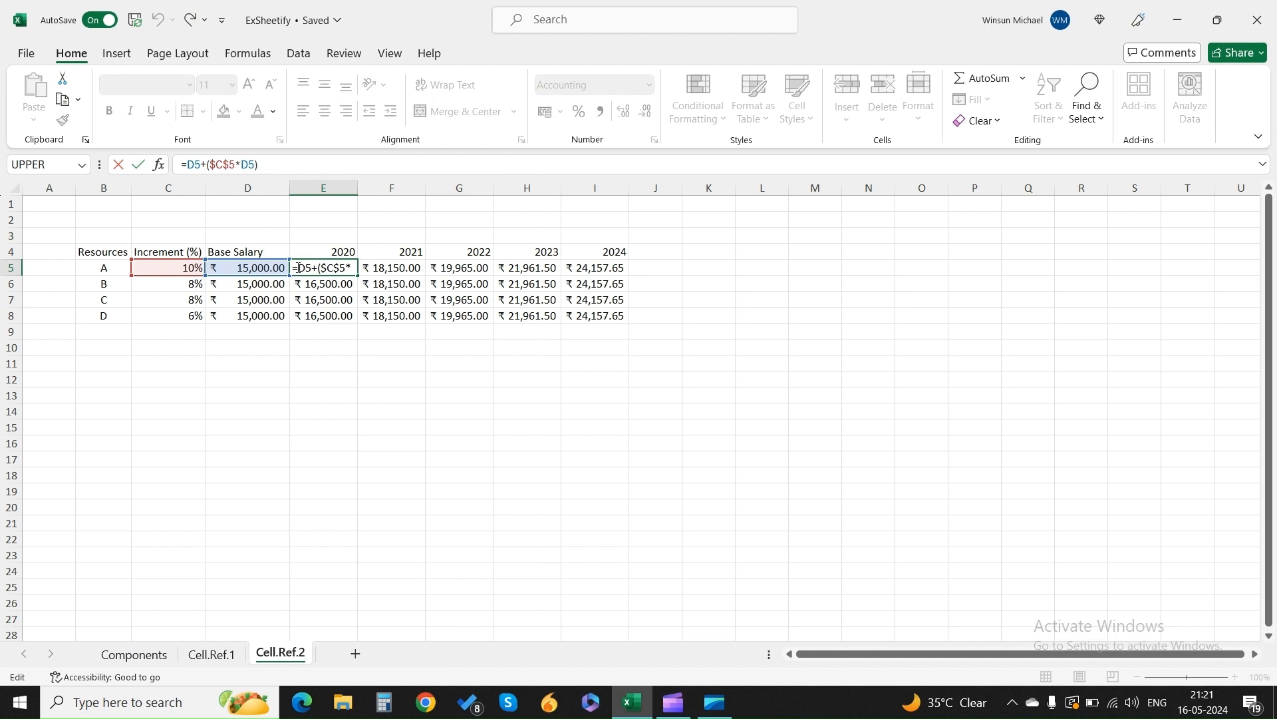
pyautogui.doubleClick(225, 163)
pyautogui.press('super')
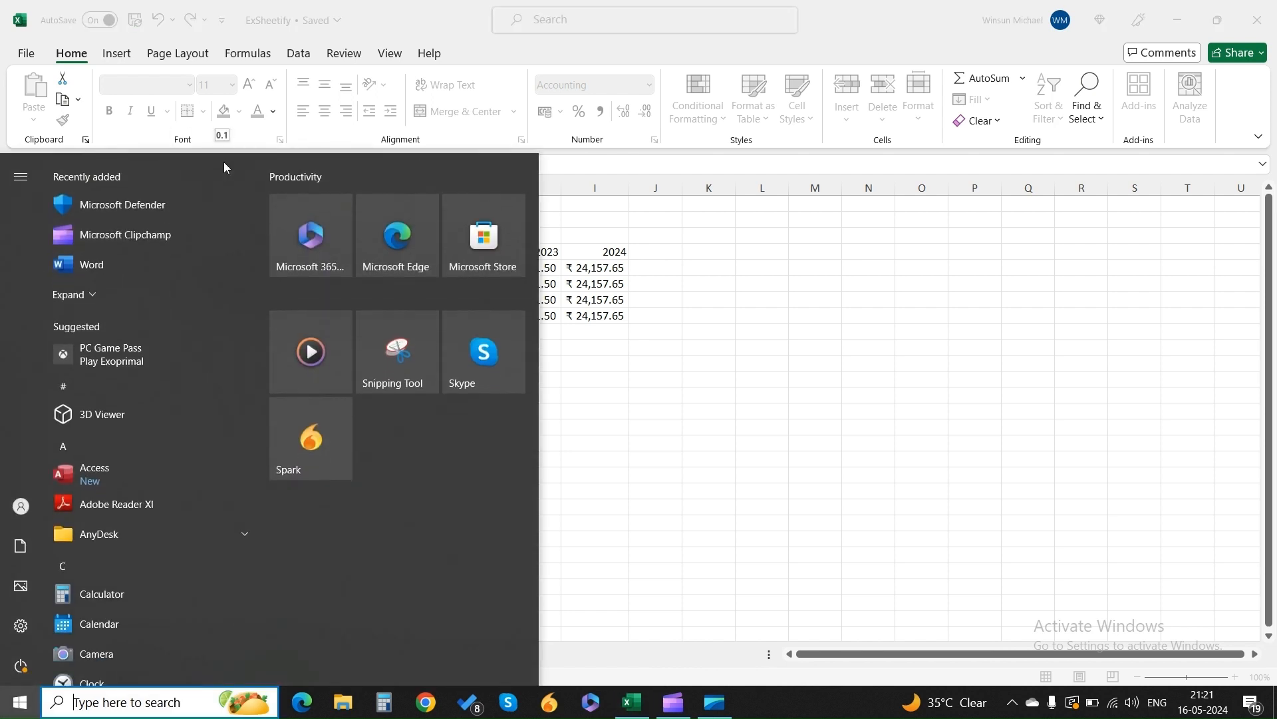
pyautogui.press('Escape')
pyautogui.press('F4')
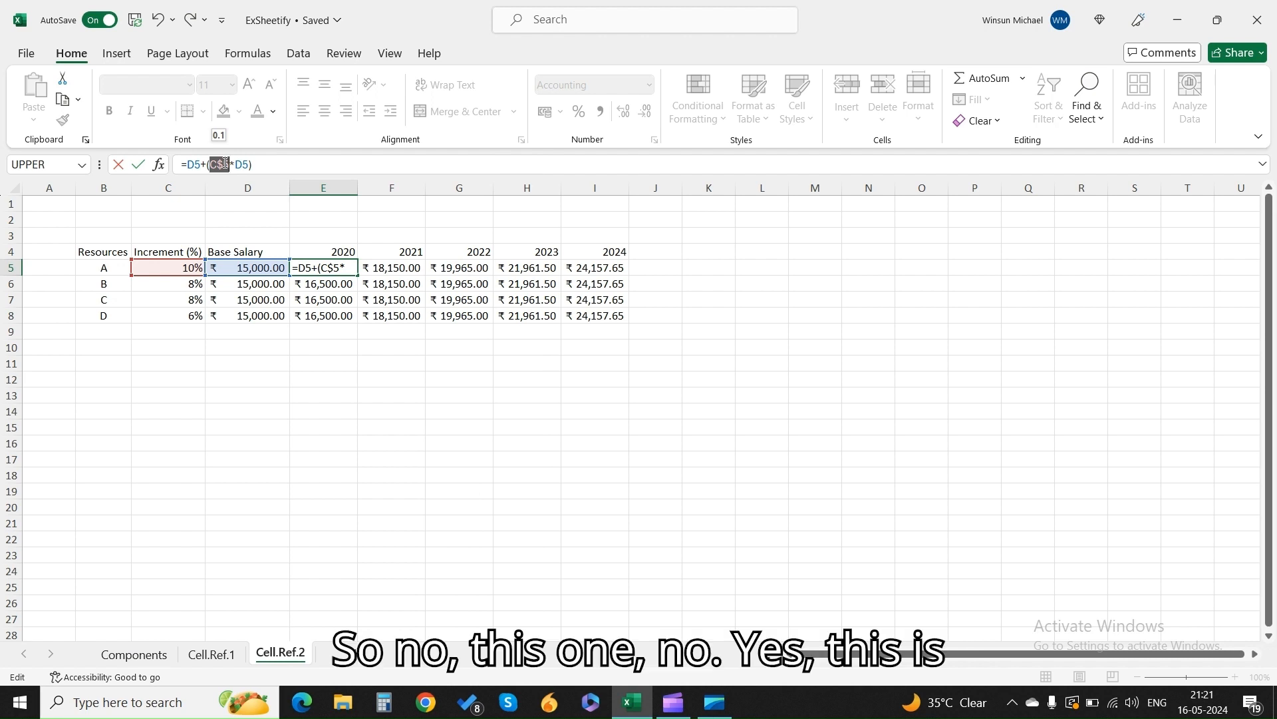
pyautogui.press('F4')
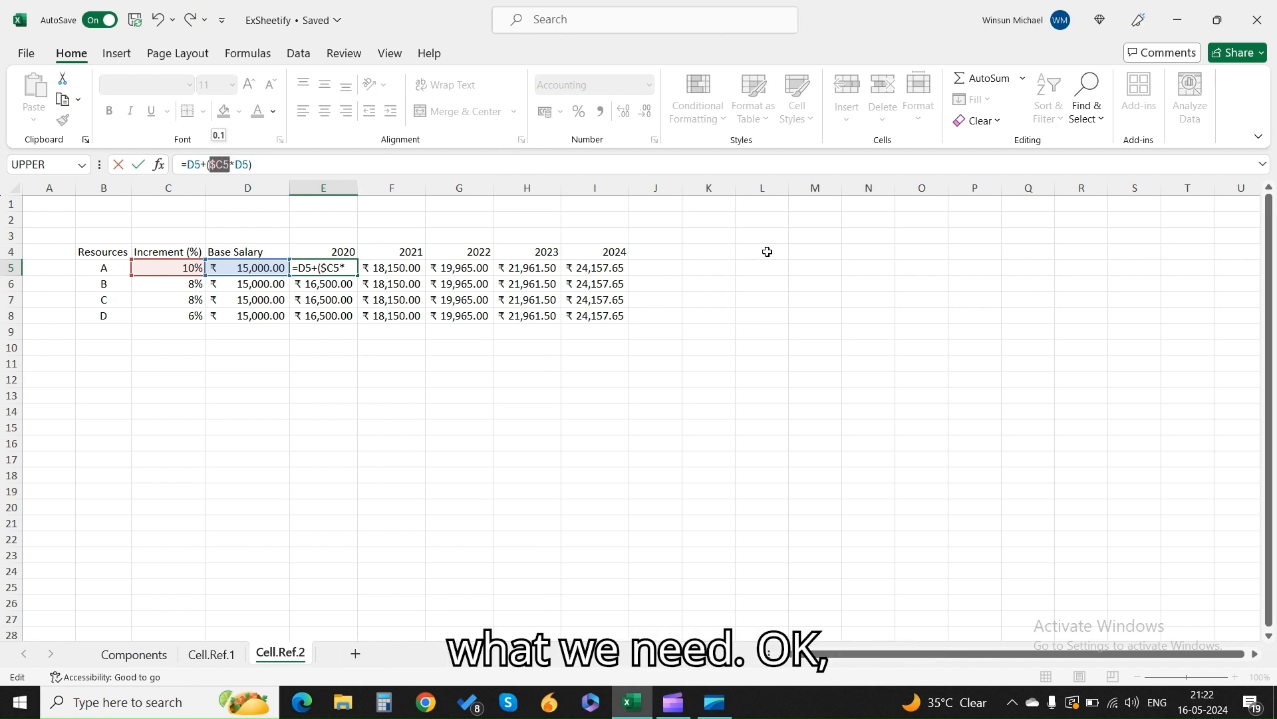
pyautogui.press('Tab')
# Fill E5's mixed-reference formula across to the 2024 column and down to row 8 for all resources
pyautogui.click(311, 270)
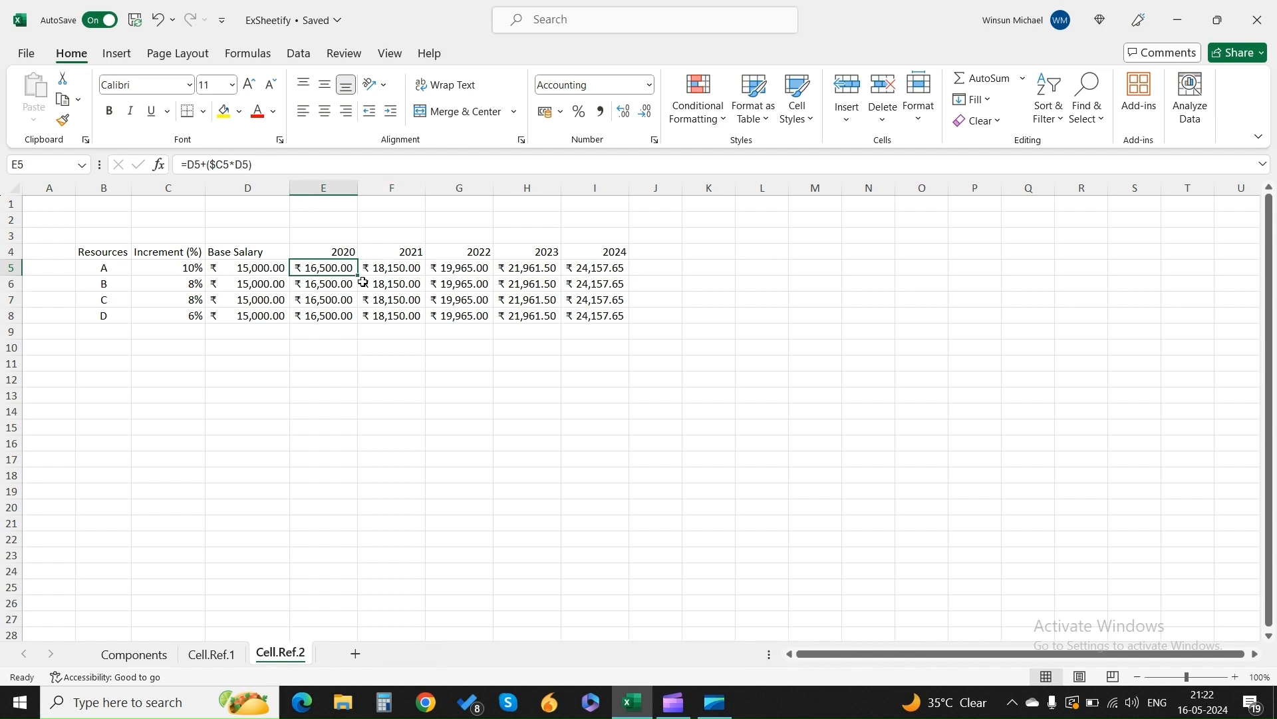
pyautogui.moveTo(360, 279); pyautogui.dragTo(629, 320)
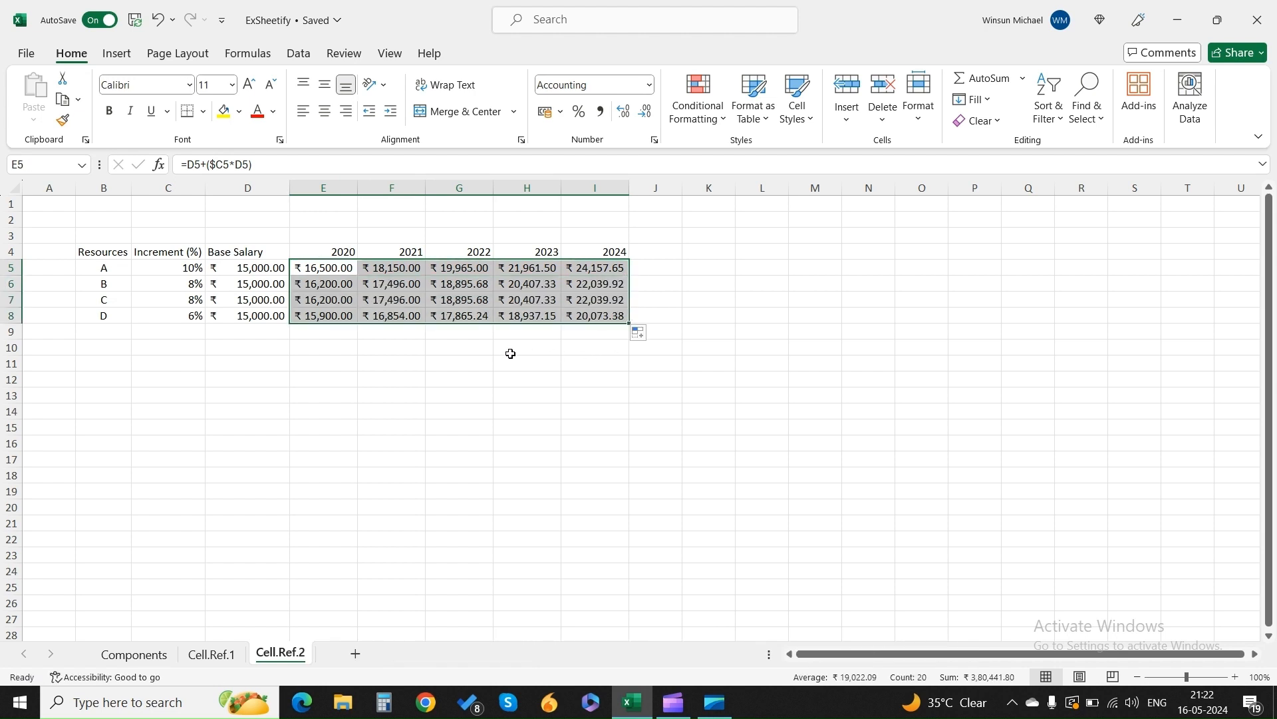
pyautogui.click(343, 347)
# Check the yearly salary formulas for resources B, C and D in rows 6 to 8
pyautogui.click(329, 320)
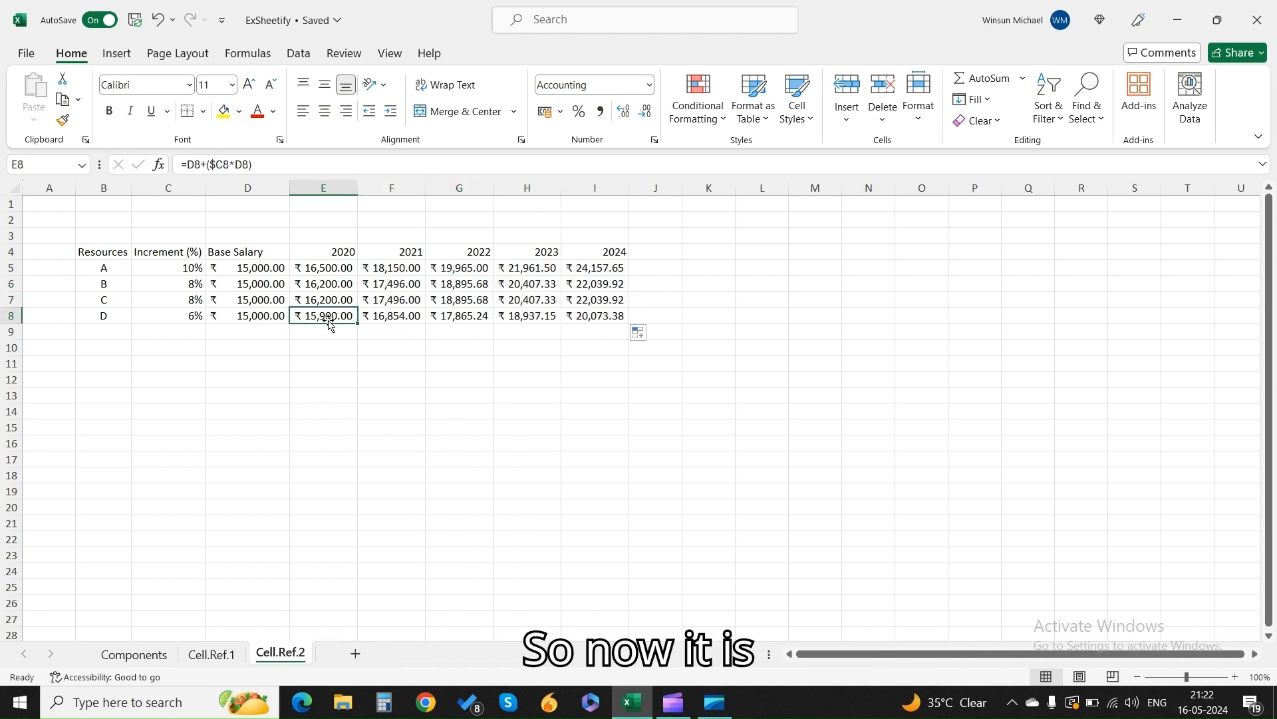
pyautogui.press('Up')
pyautogui.press('Up')
pyautogui.press('Down')
pyautogui.press('Right')
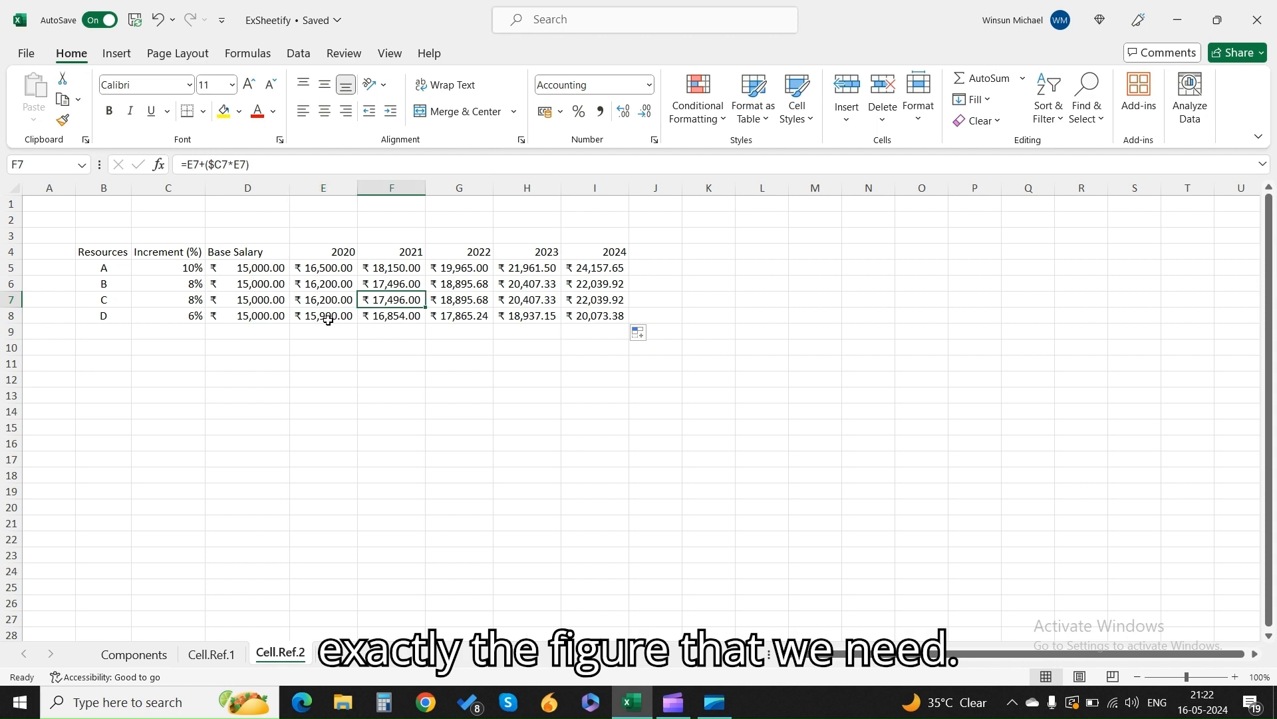
pyautogui.press('Right')
pyautogui.press('Right')
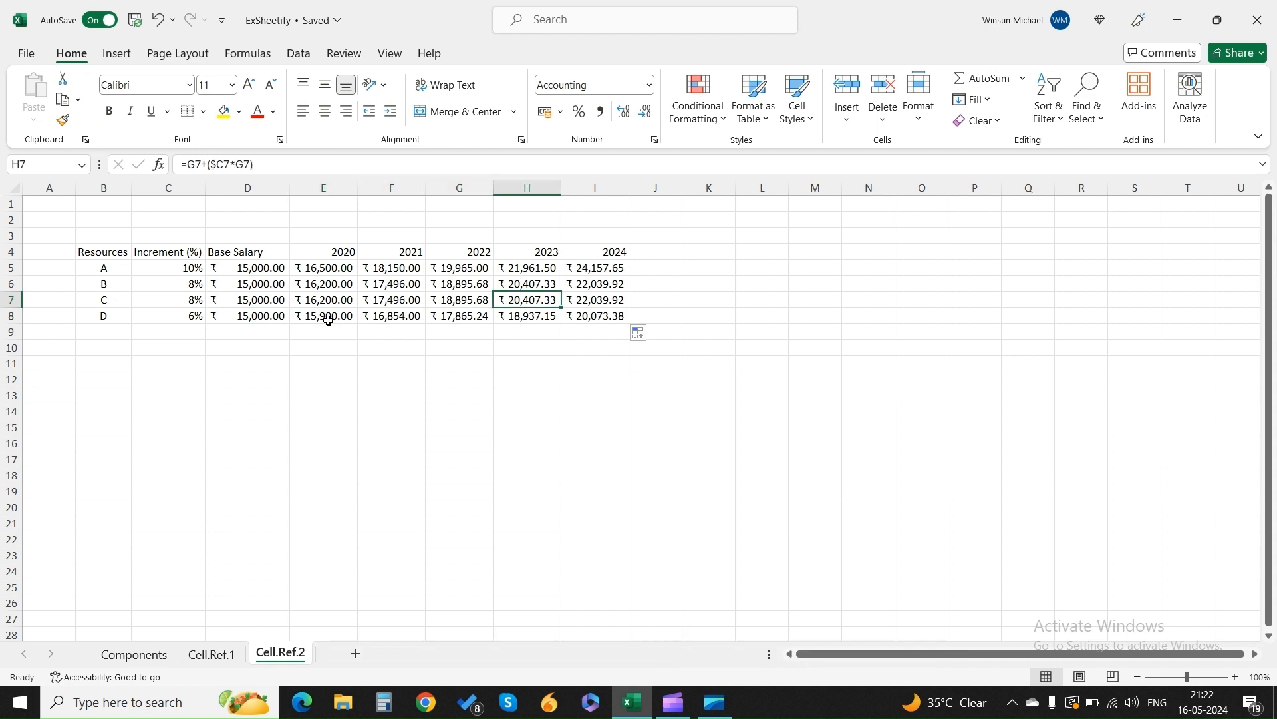
pyautogui.press('Down')
pyautogui.press('Right')
pyautogui.press('Right')
pyautogui.press('Left')
pyautogui.press('Left')
pyautogui.press('Left')
pyautogui.press('Left')
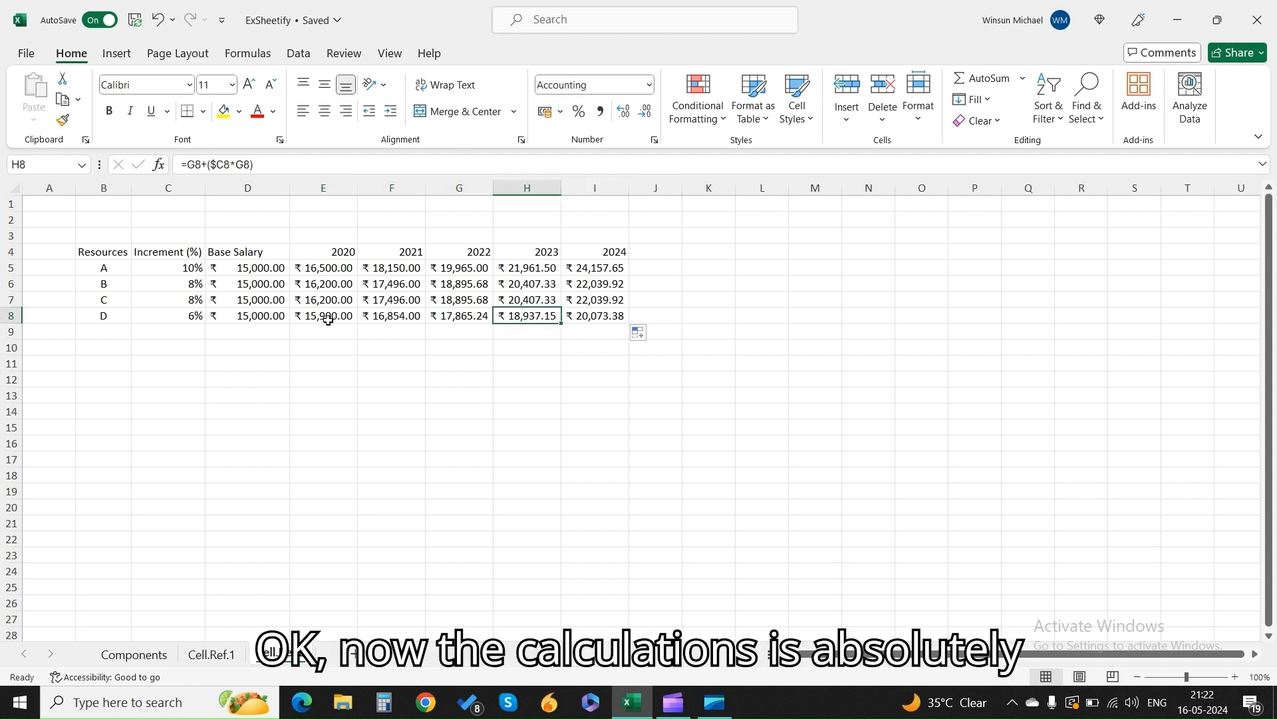
pyautogui.press('Left')
pyautogui.press('Left')
pyautogui.press('Left')
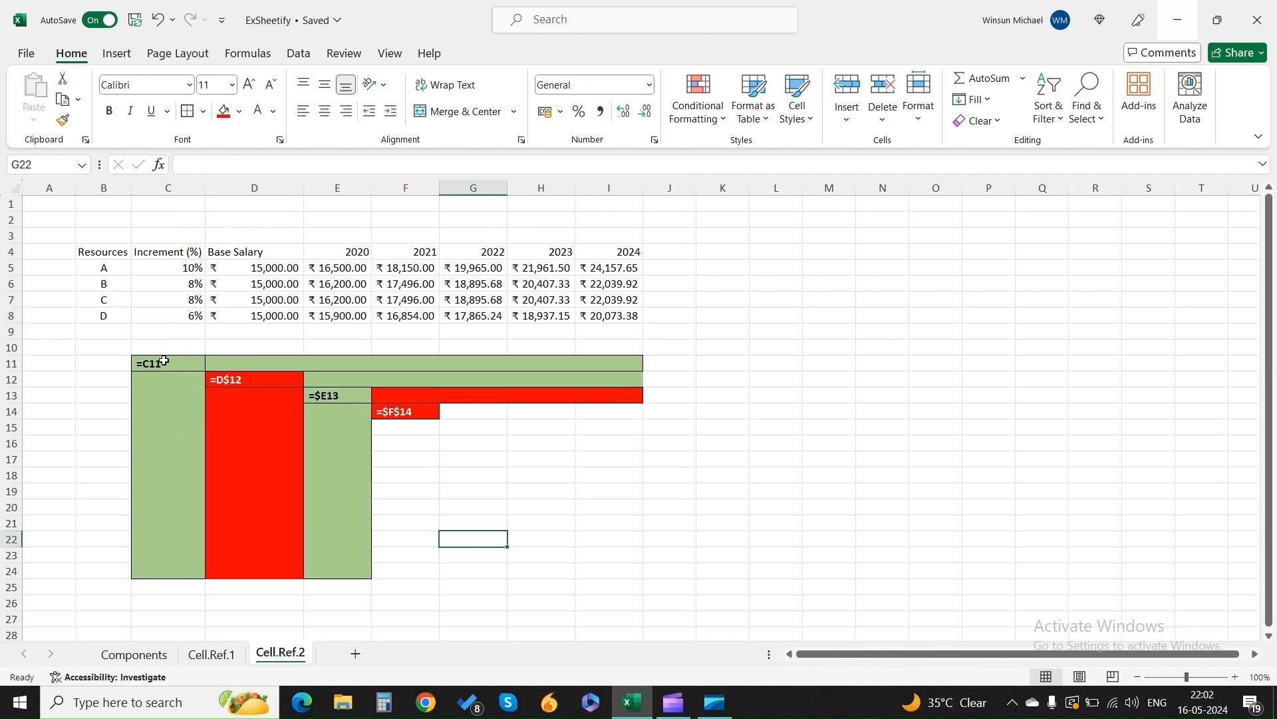
# Examine the relative reference =C11 in the colour-coded reference diagram, tracing it across row 11 and down column C
pyautogui.moveTo(163, 360); pyautogui.dragTo(164, 587)
pyautogui.click(185, 364)
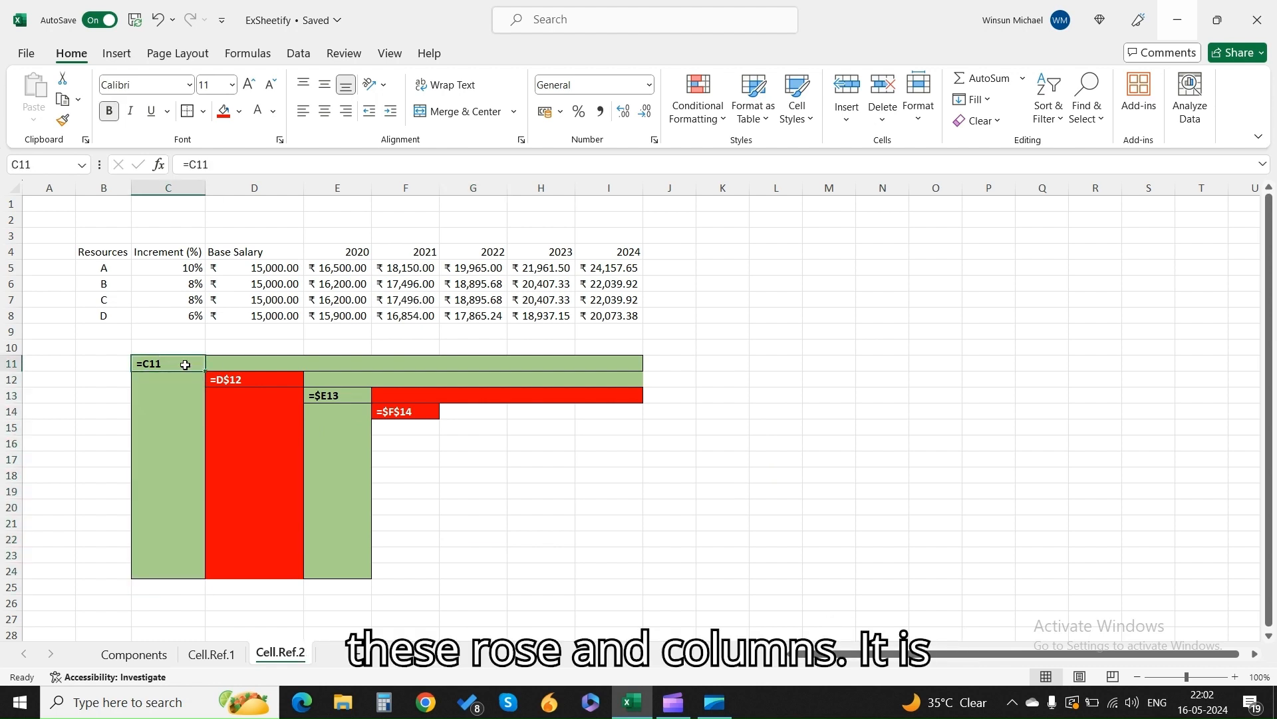
pyautogui.click(282, 364)
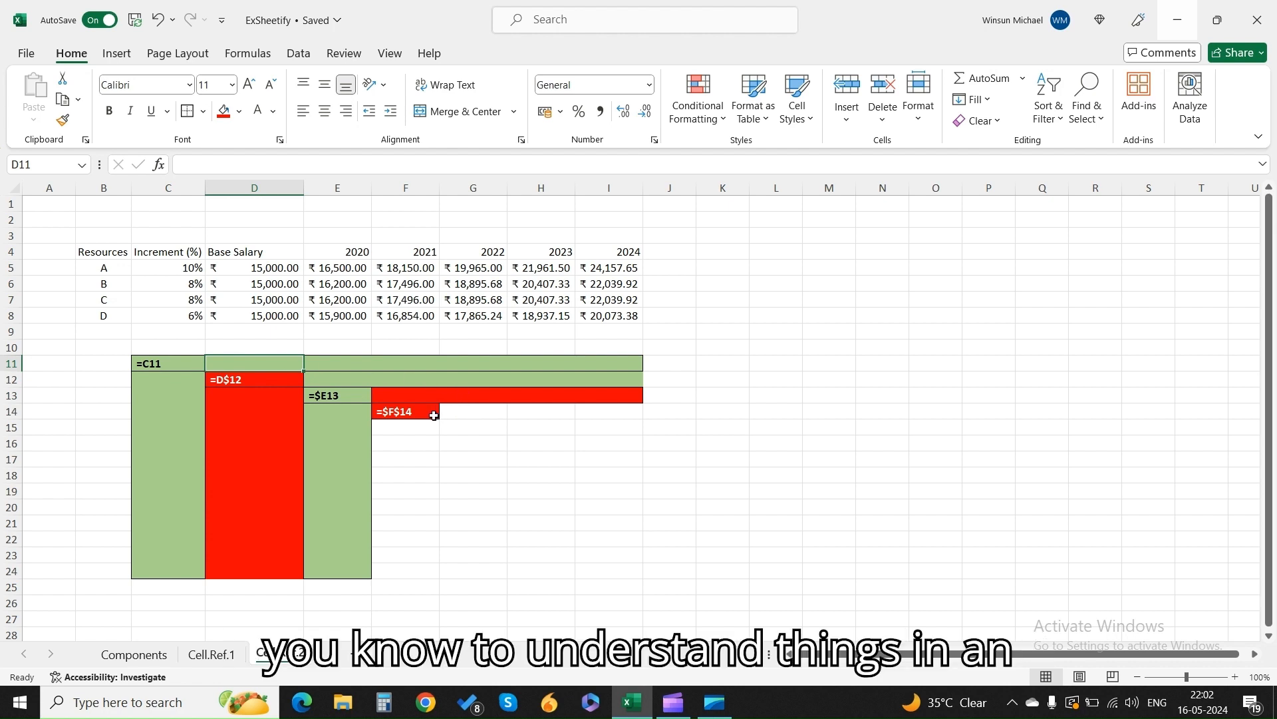
pyautogui.click(183, 362)
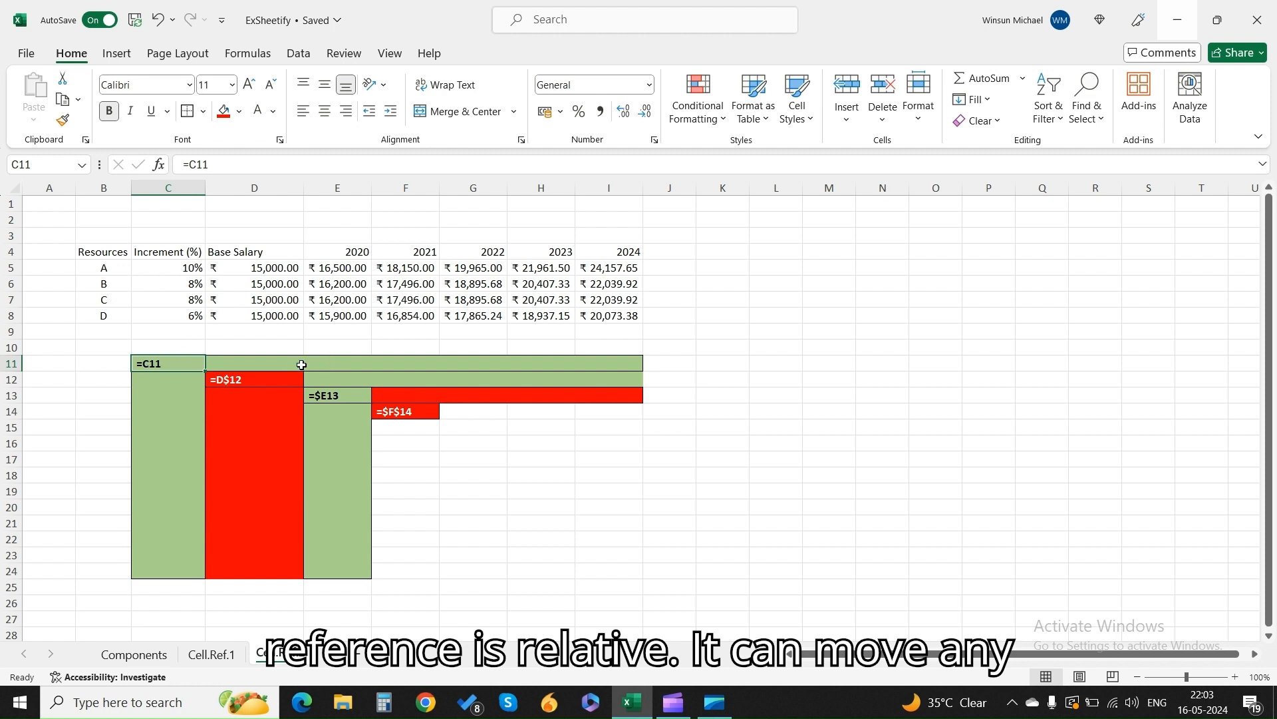
pyautogui.moveTo(179, 365); pyautogui.dragTo(606, 366)
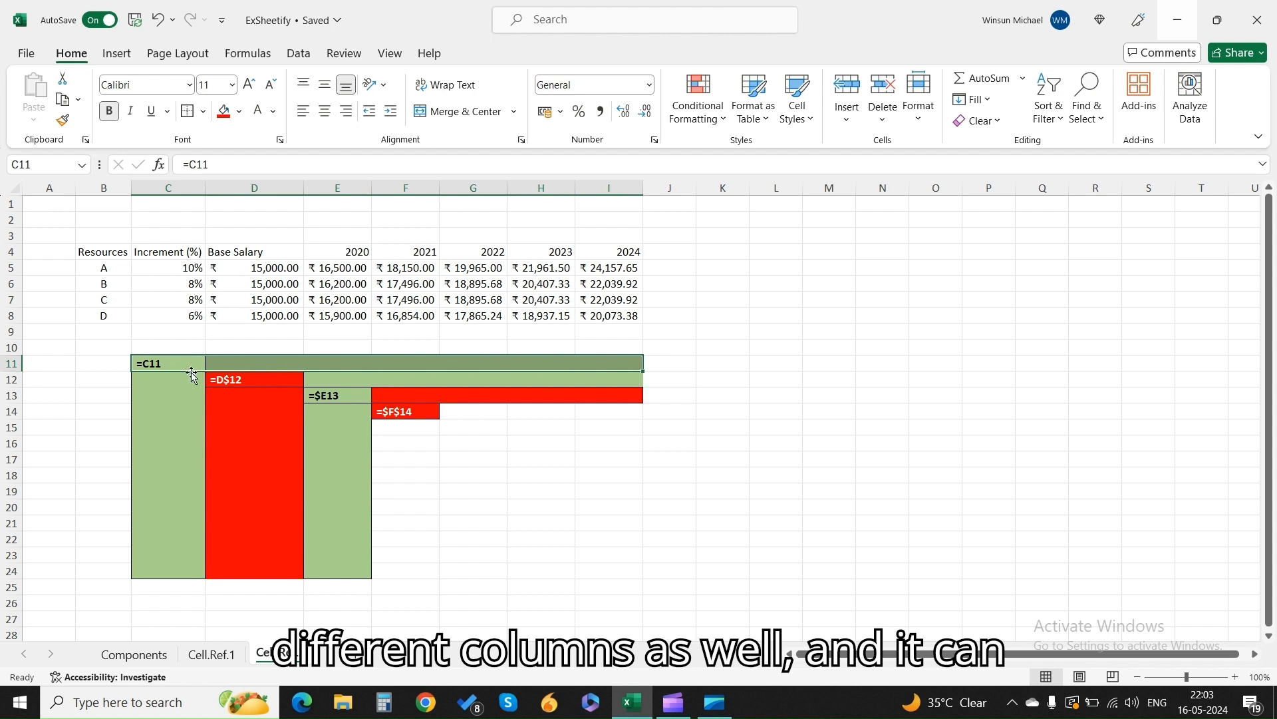
pyautogui.moveTo(188, 369); pyautogui.dragTo(151, 573)
pyautogui.click(232, 360)
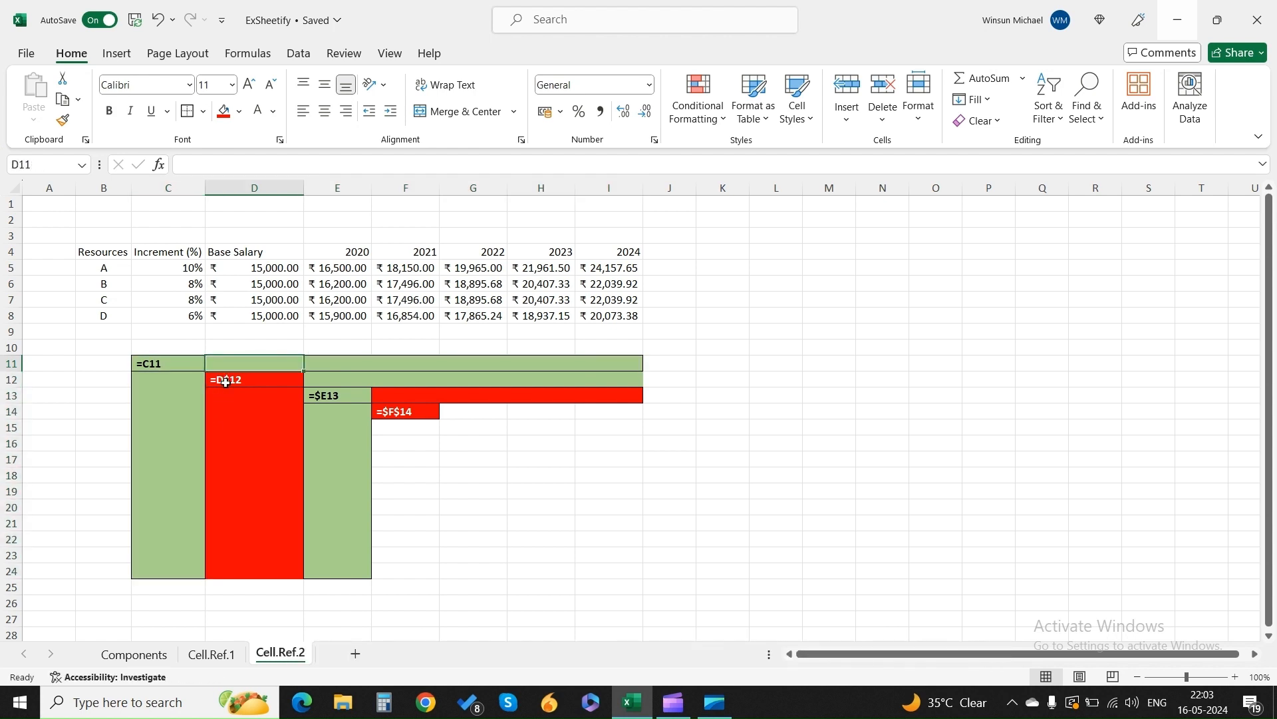
# Examine the row-fixed mixed reference =D$12 in the diagram, tracing it across row 12 and down column D to row 24
pyautogui.click(227, 381)
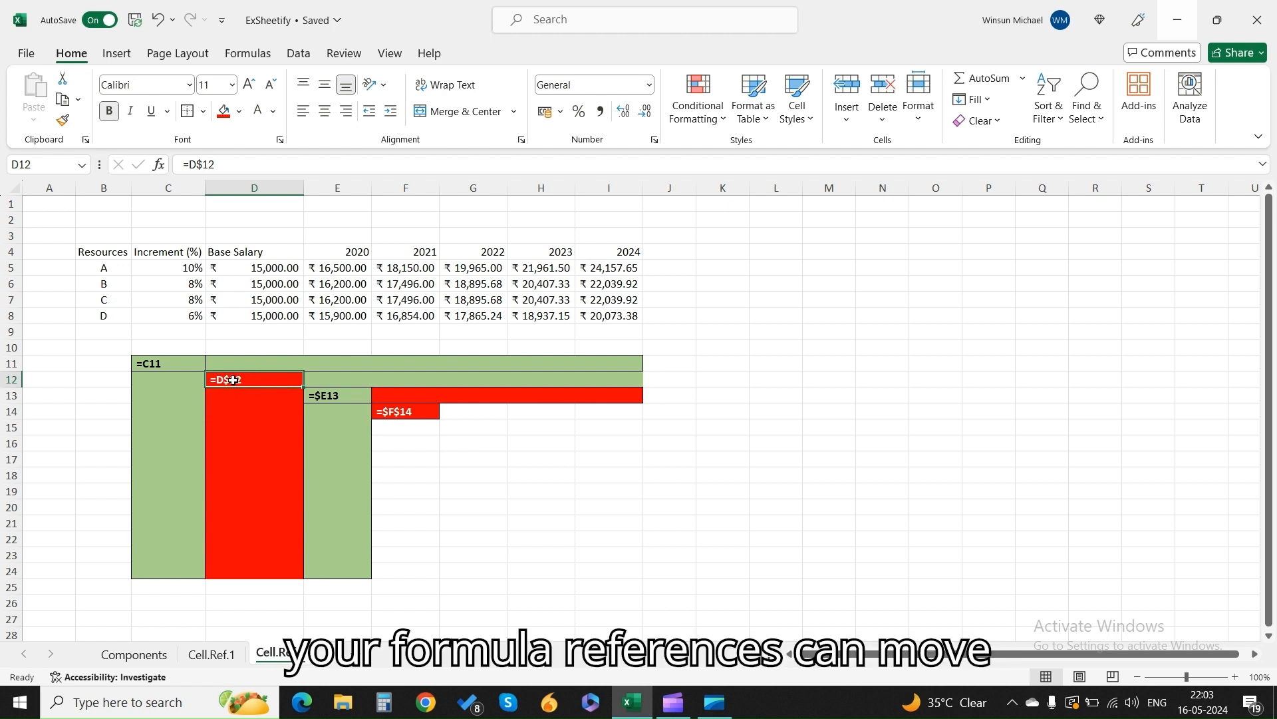
pyautogui.moveTo(233, 380); pyautogui.dragTo(611, 381)
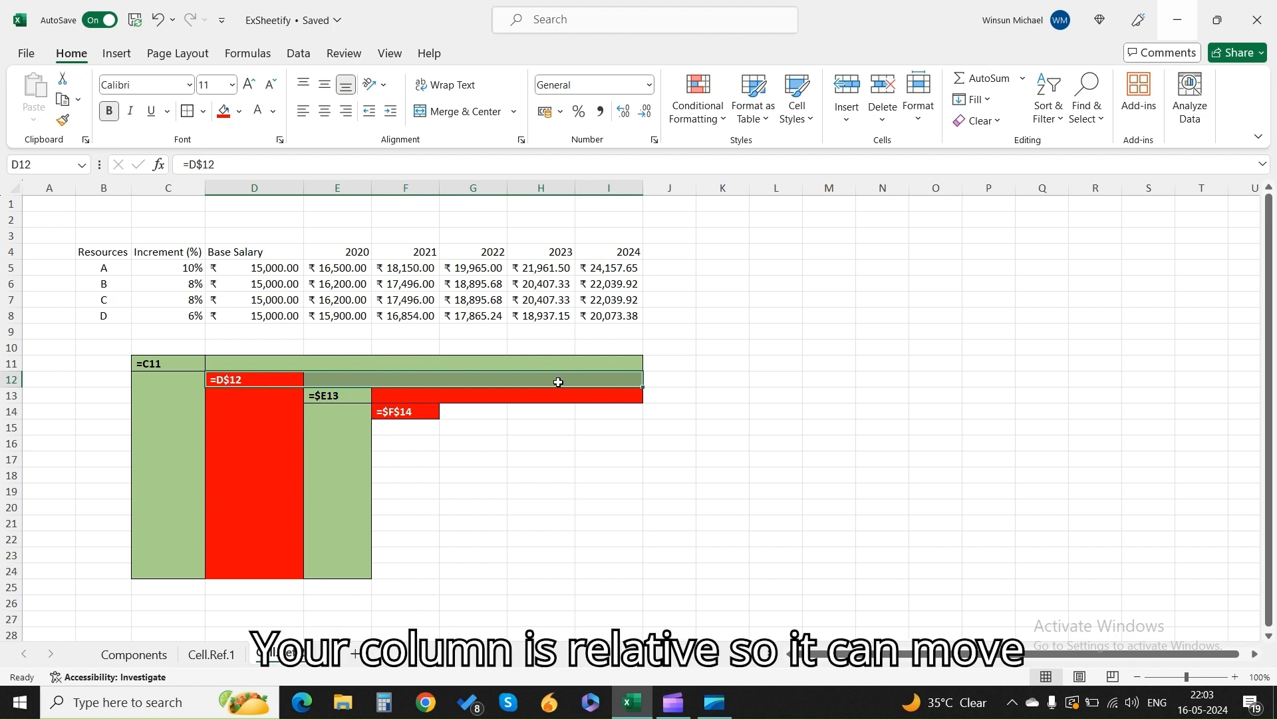
pyautogui.click(242, 382)
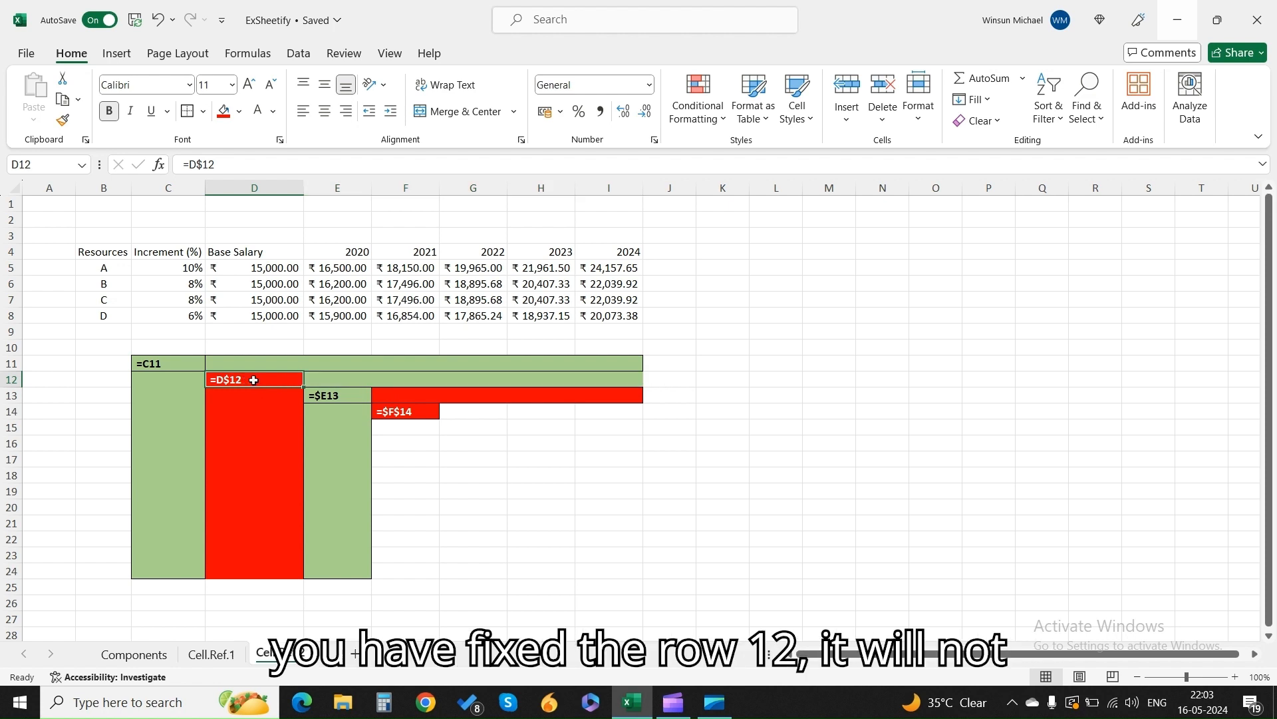
pyautogui.moveTo(253, 379); pyautogui.dragTo(247, 567)
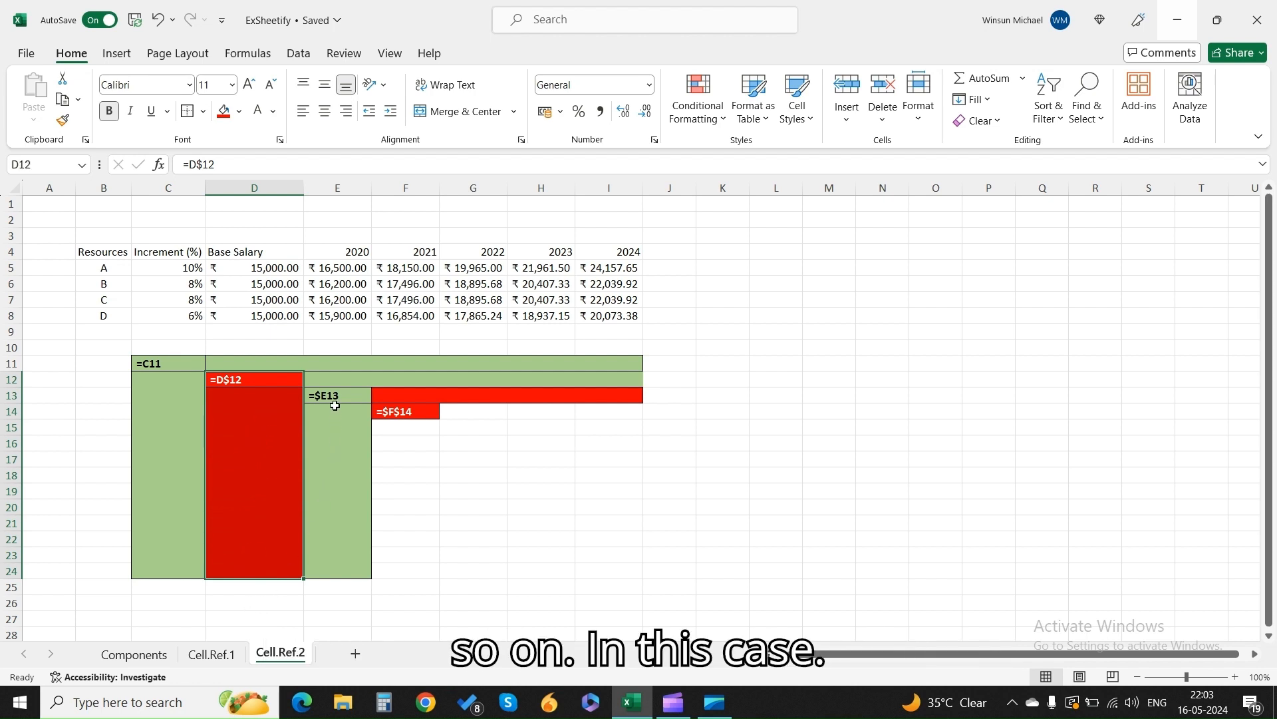
# Examine the column-fixed mixed reference =$E13 in the diagram, tracing it across row 13 and down column E
pyautogui.click(336, 397)
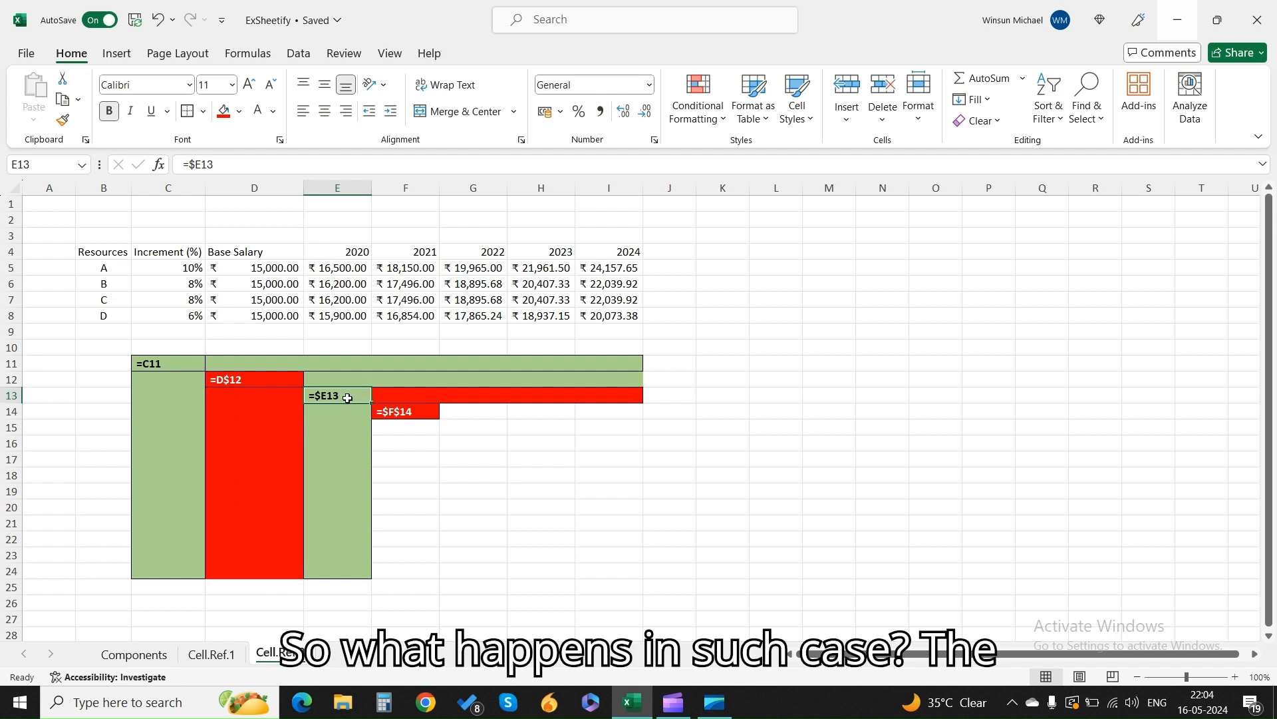
pyautogui.moveTo(347, 398); pyautogui.dragTo(616, 398)
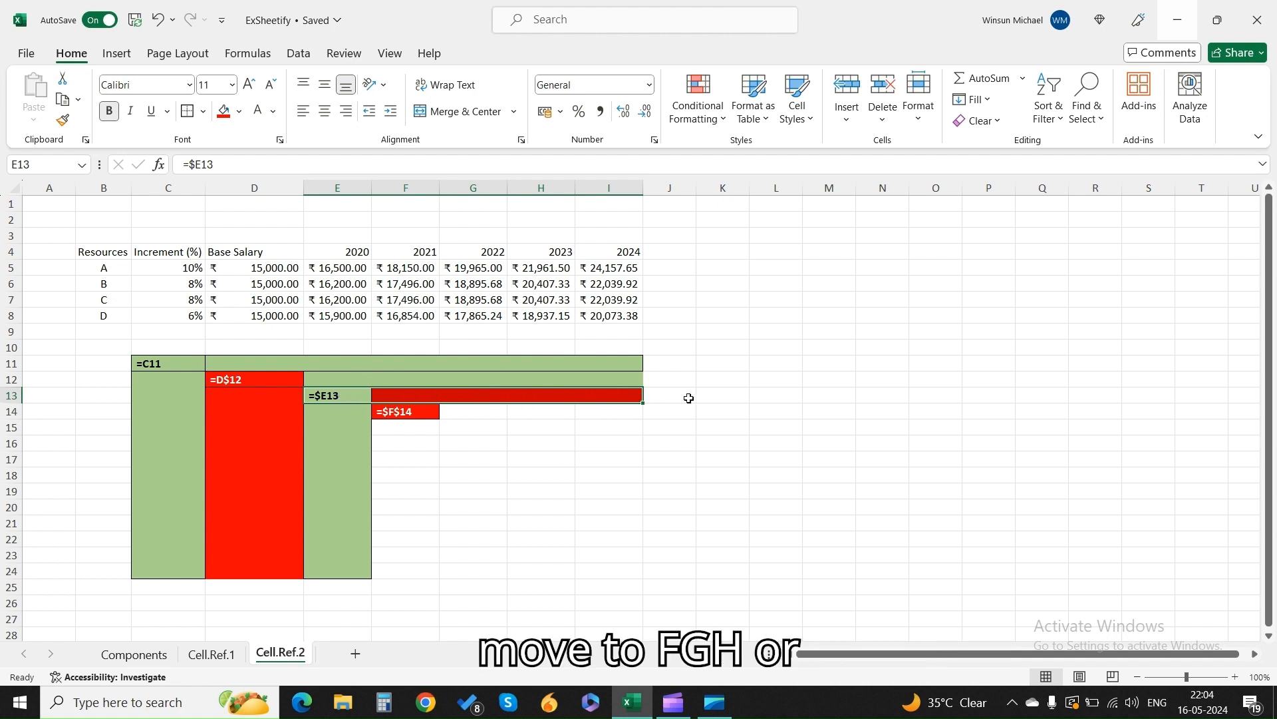
pyautogui.click(343, 399)
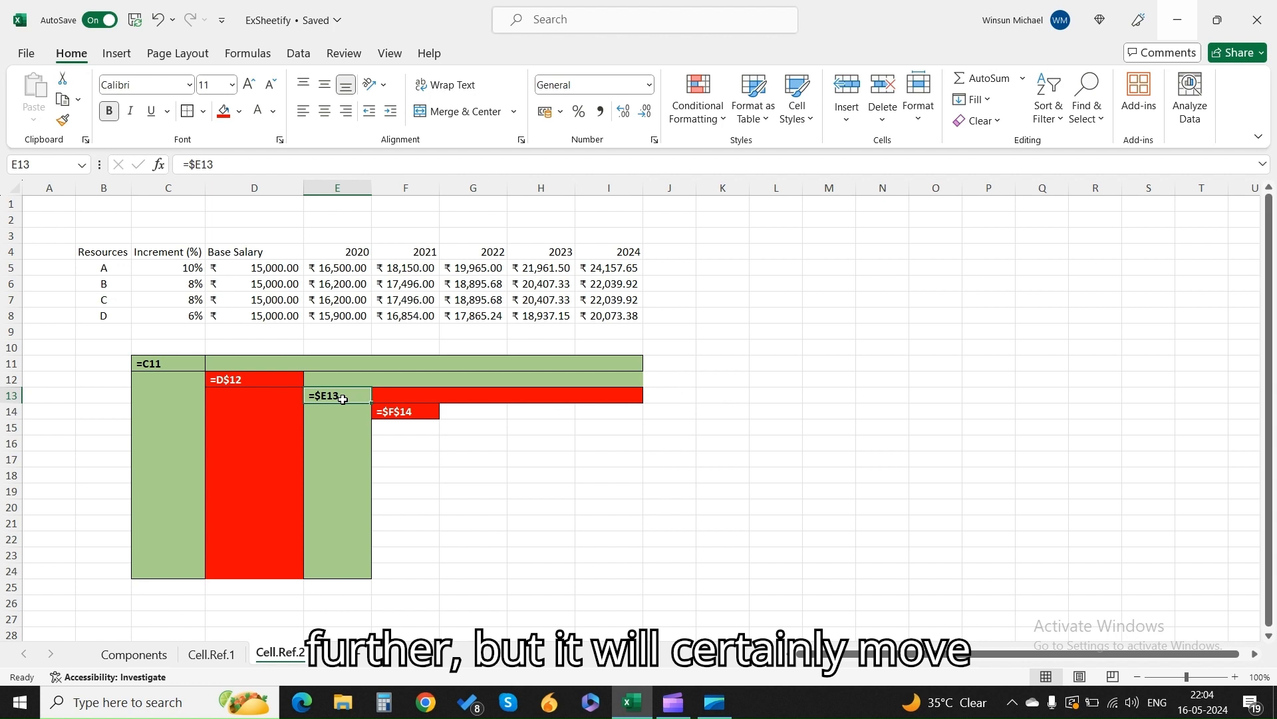
pyautogui.moveTo(343, 399); pyautogui.dragTo(342, 523)
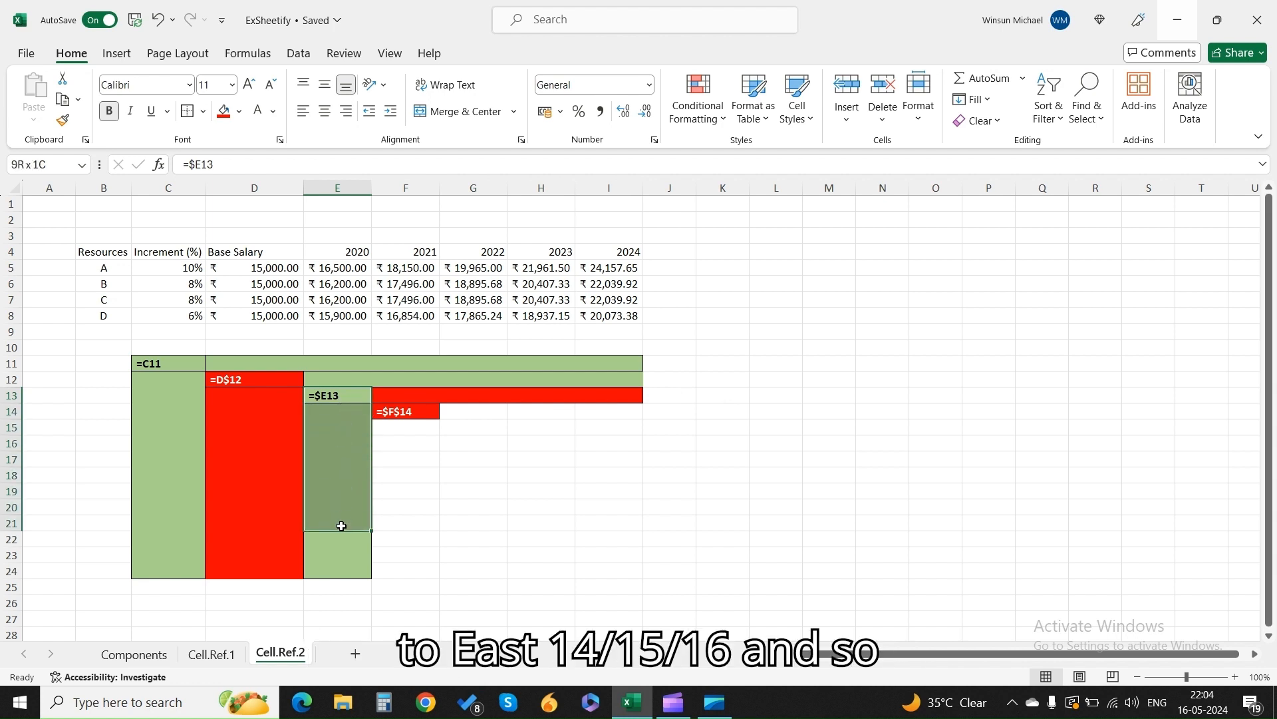
pyautogui.click(399, 473)
pyautogui.click(323, 394)
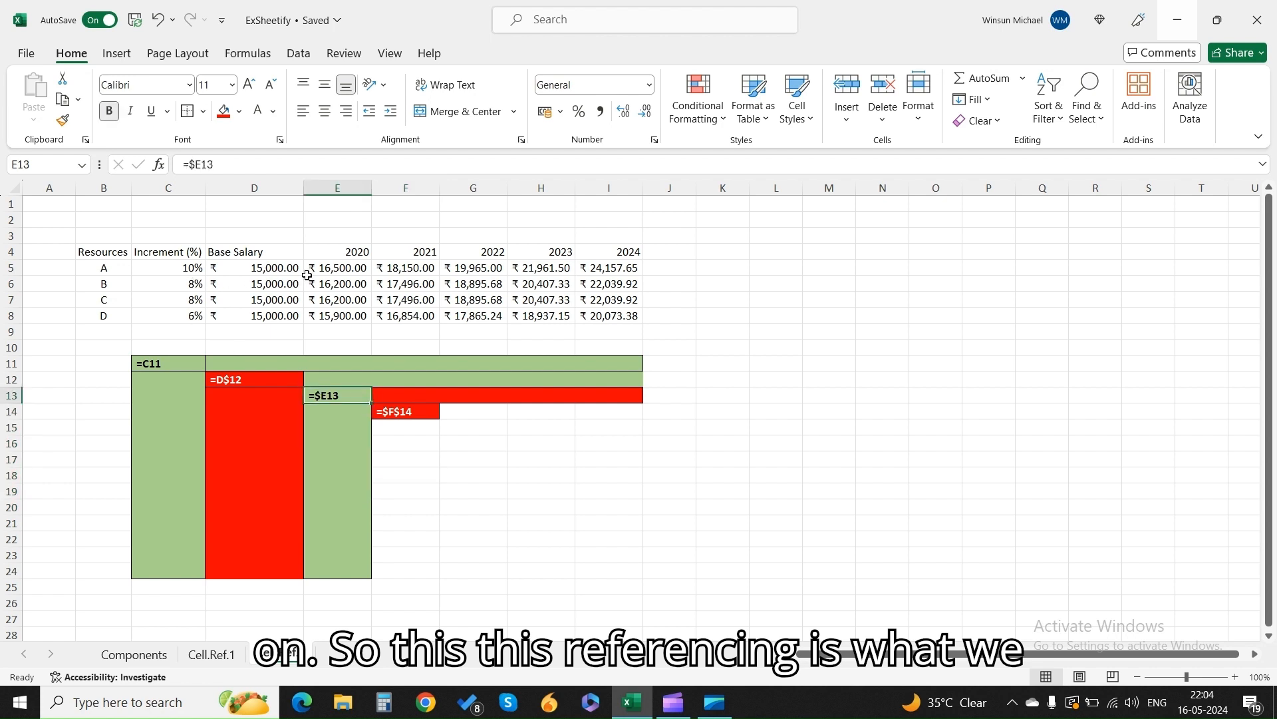
# Check the $C references in the salary formulas down the 2020 column from E5 to E8 and across row 6 to 2023
pyautogui.click(338, 276)
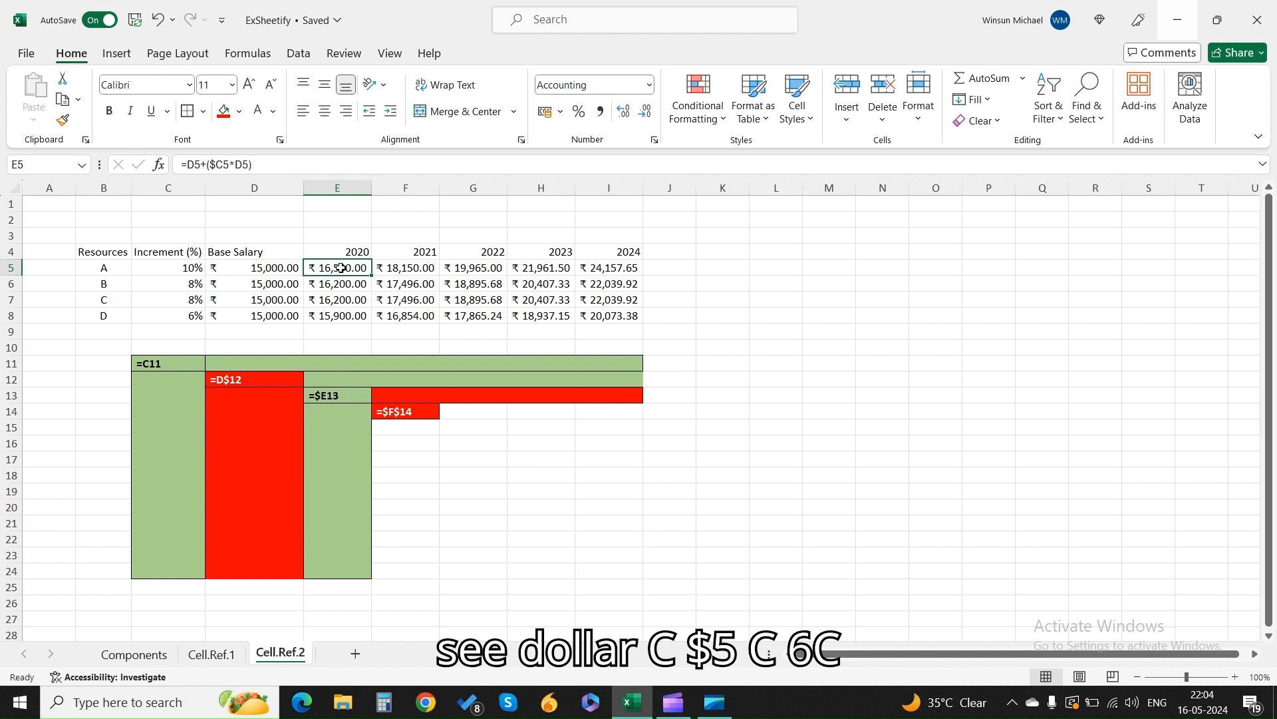
pyautogui.press('Down')
pyautogui.press('Down')
pyautogui.press('Down')
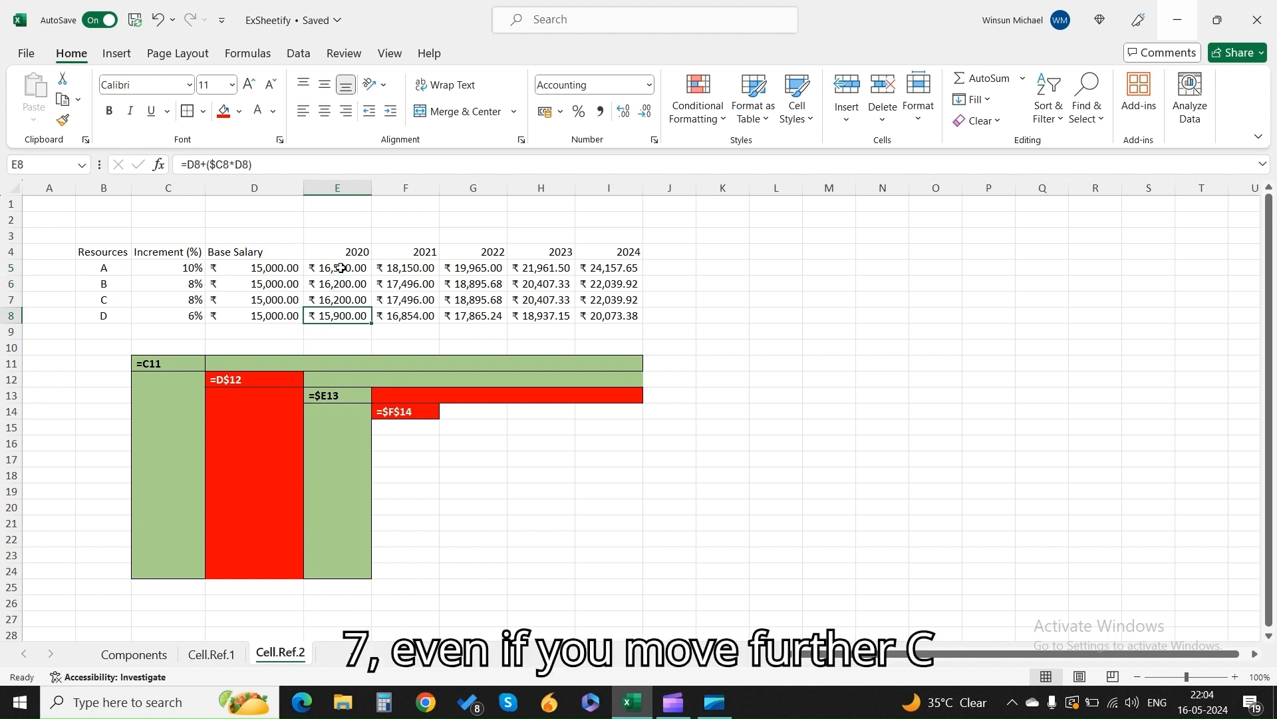
pyautogui.press('Up')
pyautogui.press('Up')
pyautogui.press('Right')
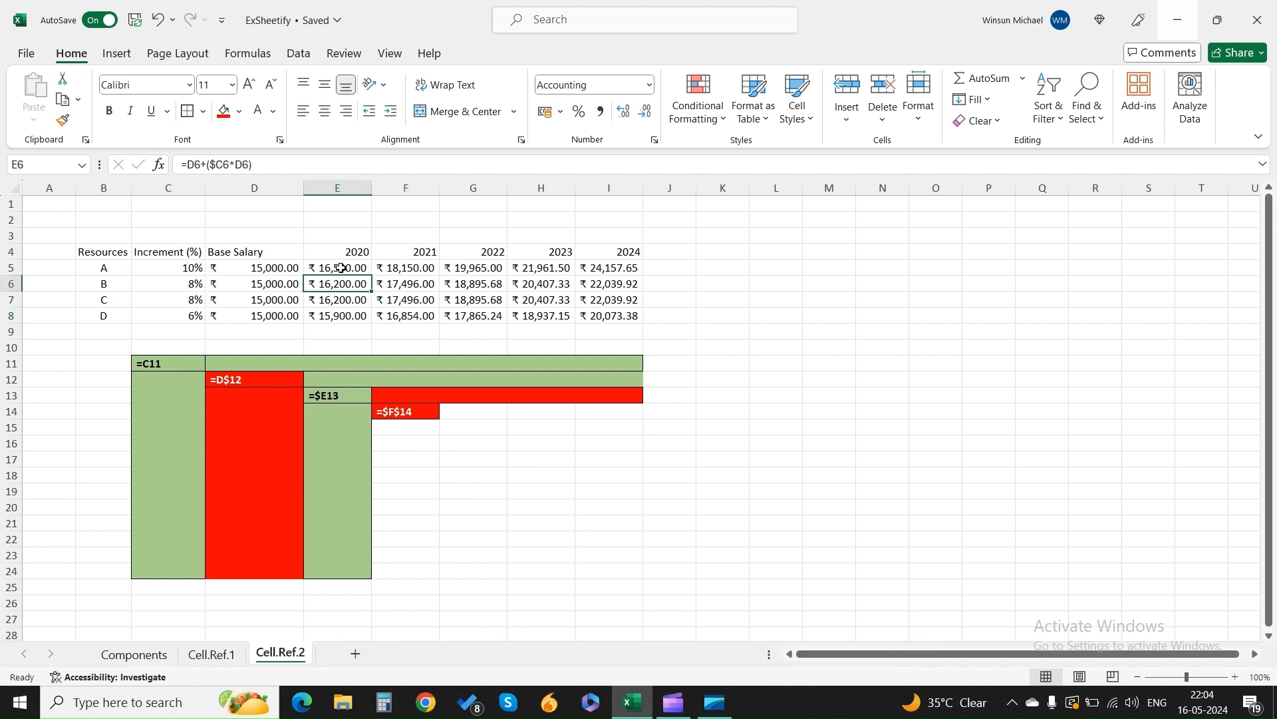
pyautogui.press('Right')
pyautogui.press('Right')
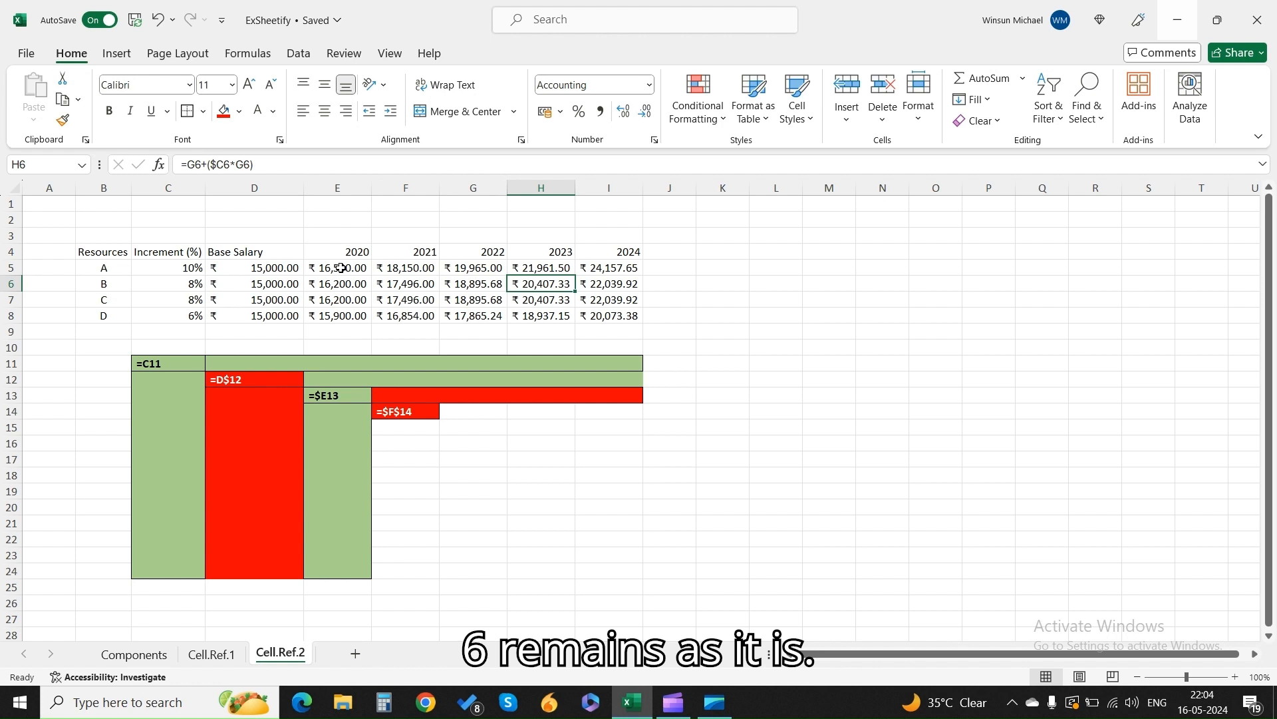
# Examine the absolute reference =$F$14 in the diagram, moving across row 14 and down column F from that cell
pyautogui.click(399, 412)
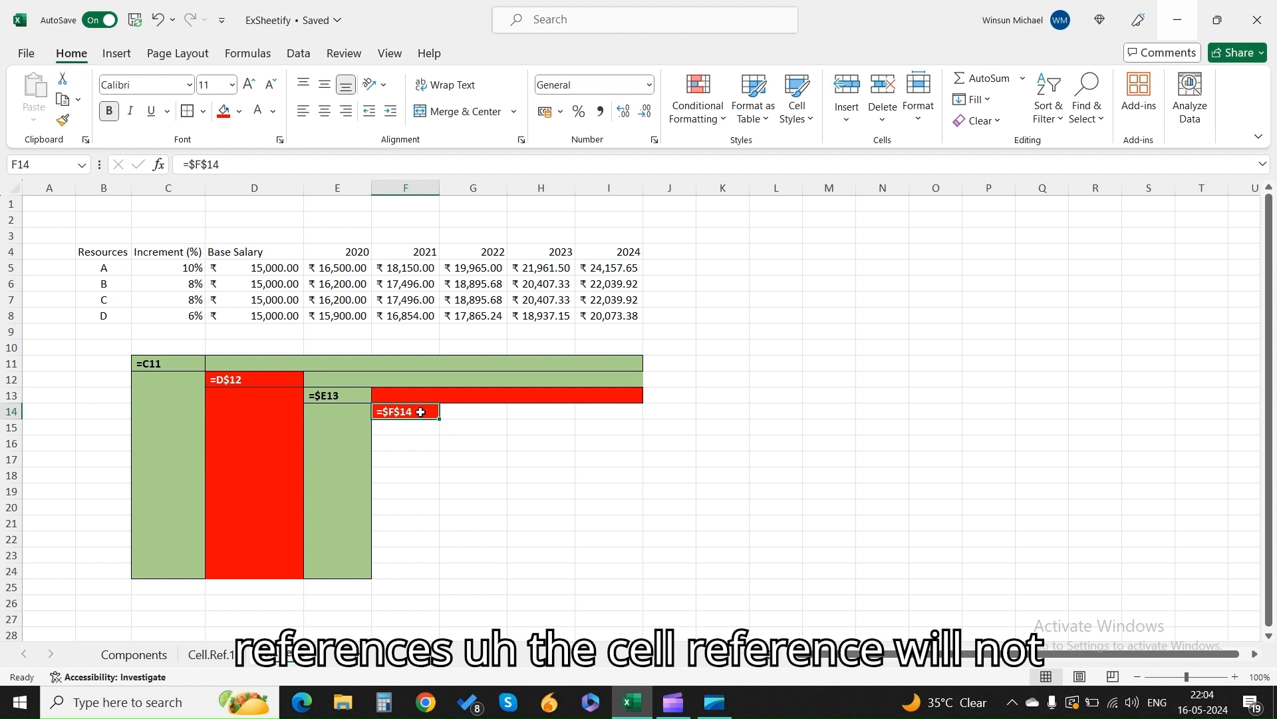
pyautogui.press('Right')
pyautogui.press('Right')
pyautogui.press('Left')
pyautogui.press('Right')
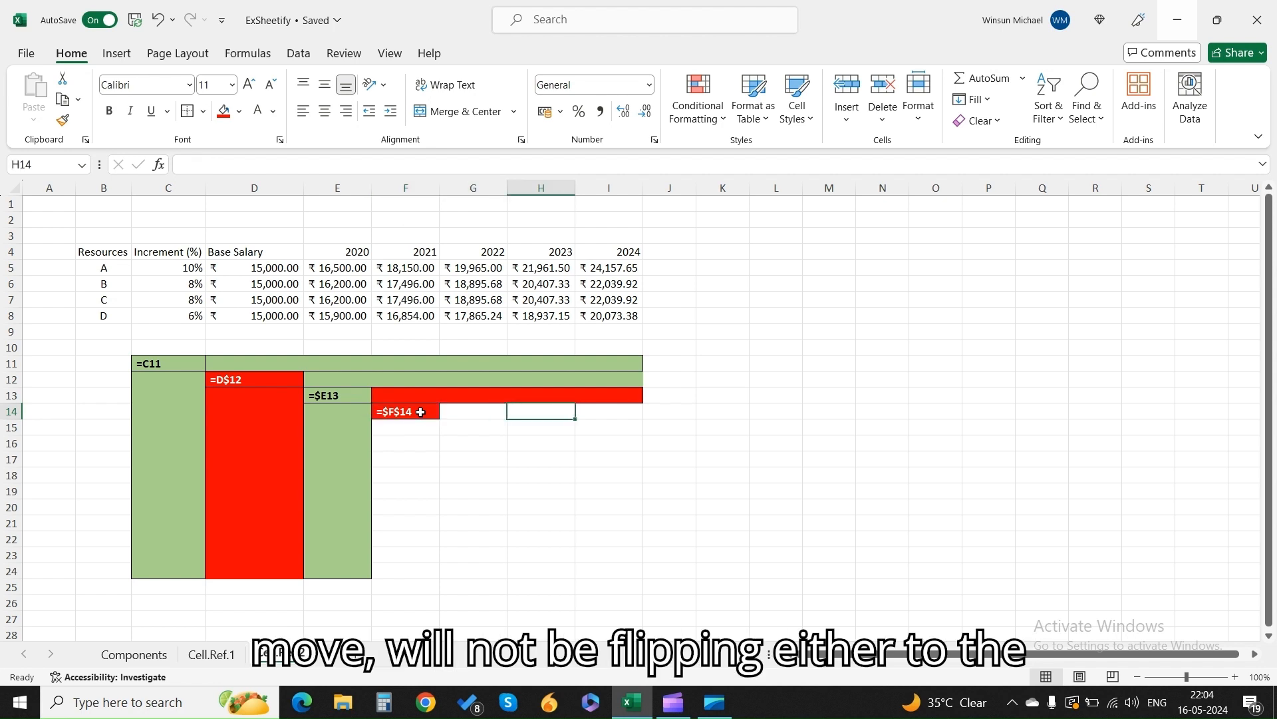
pyautogui.press('Right')
pyautogui.press('Right')
pyautogui.press('Left')
pyautogui.press('Left')
pyautogui.press('Left')
pyautogui.press('Left')
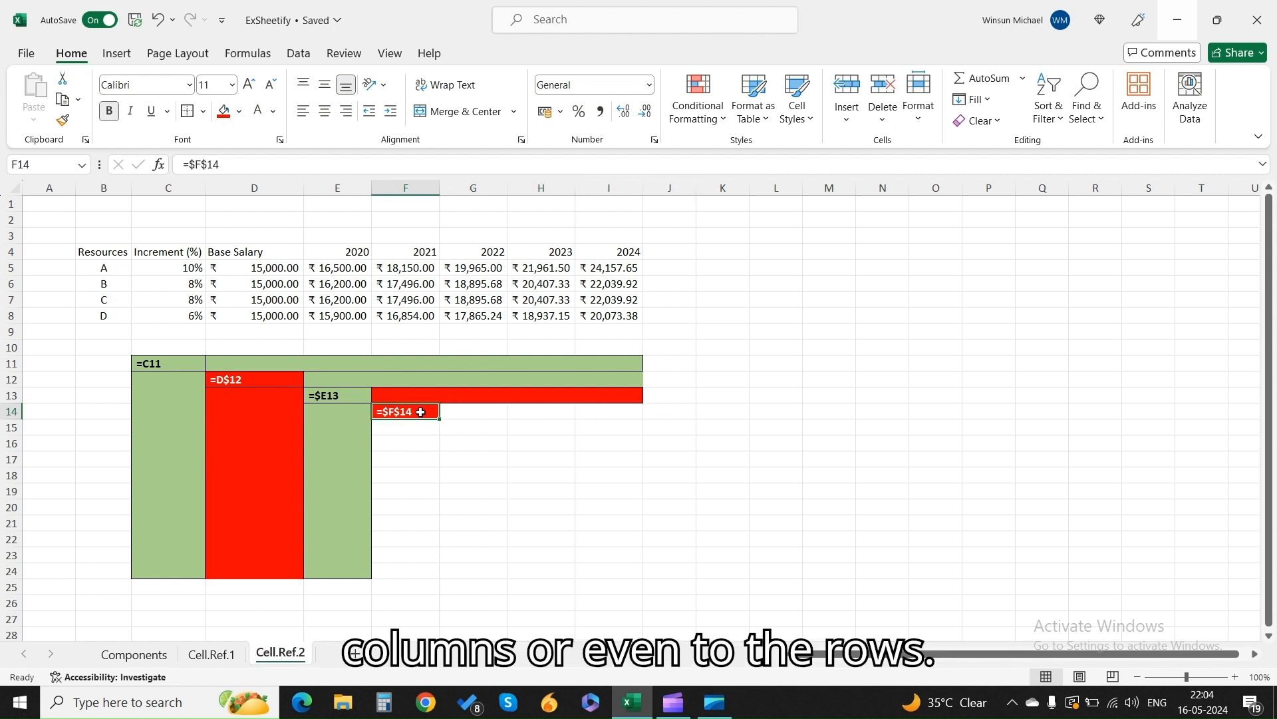
pyautogui.press('Down')
pyautogui.press('Down')
pyautogui.press('Down')
pyautogui.press('Down')
pyautogui.press('Down')
pyautogui.press('Down')
pyautogui.press('Down')
pyautogui.press('Down')
pyautogui.press('Down')
pyautogui.press('Down')
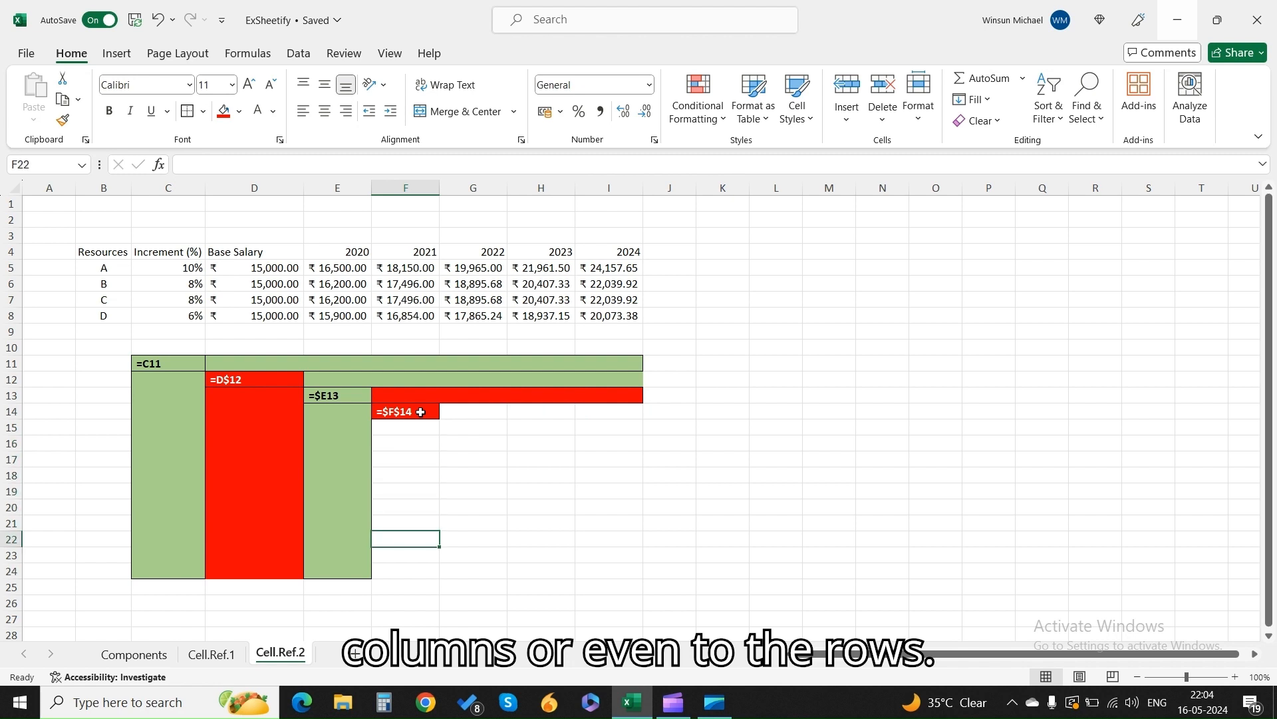